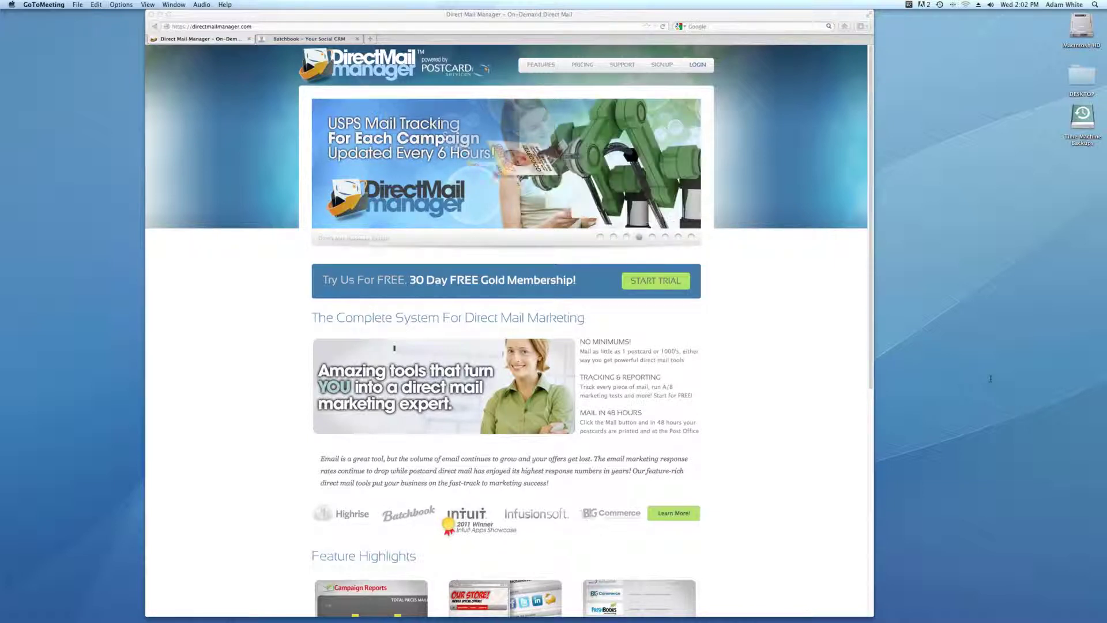
Step: Review the Standard, Gold and Platinum plans and postcard rates (4"x6" 42¢/49¢, 5.5"x8.5" 63¢/79¢)
left_click(574, 21)
left_click(583, 65)
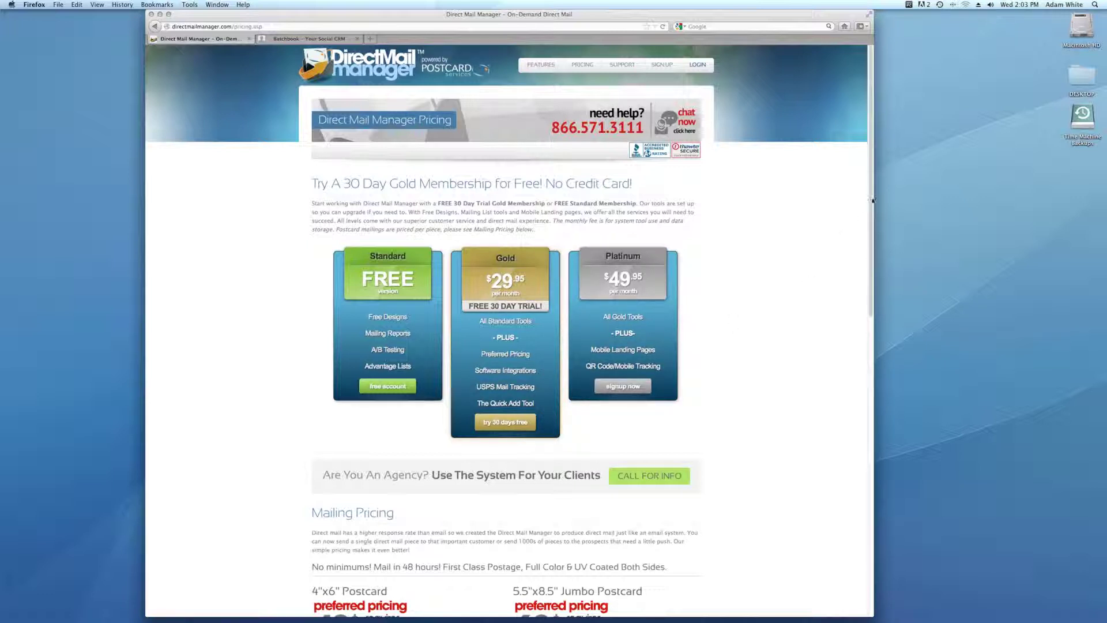
left_click_drag(873, 201, 862, 385)
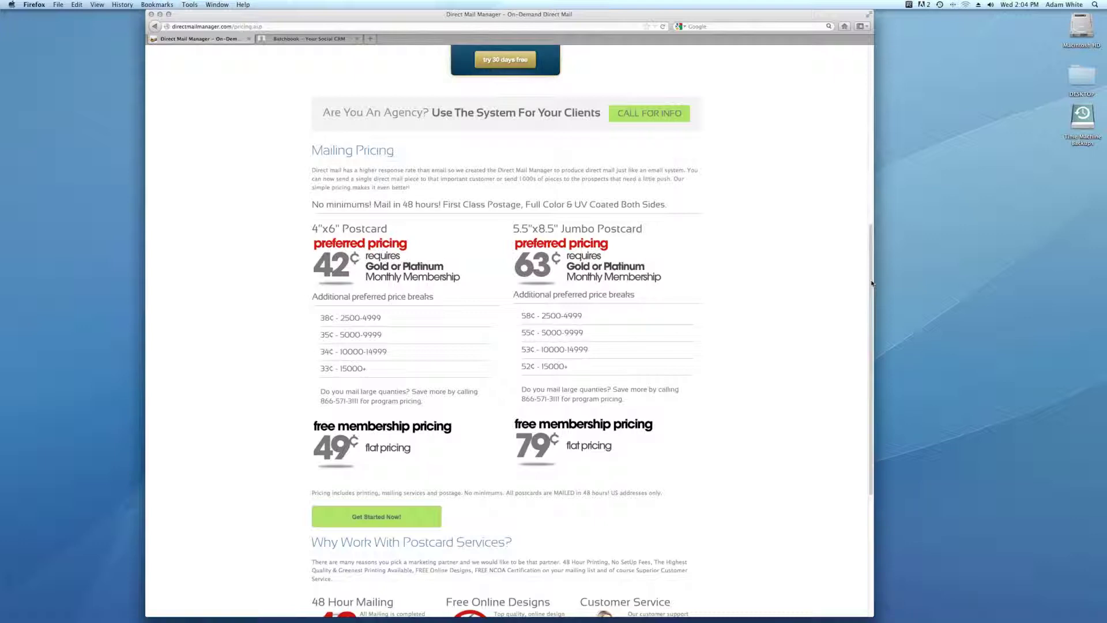
scroll(873, 282, "up", 10)
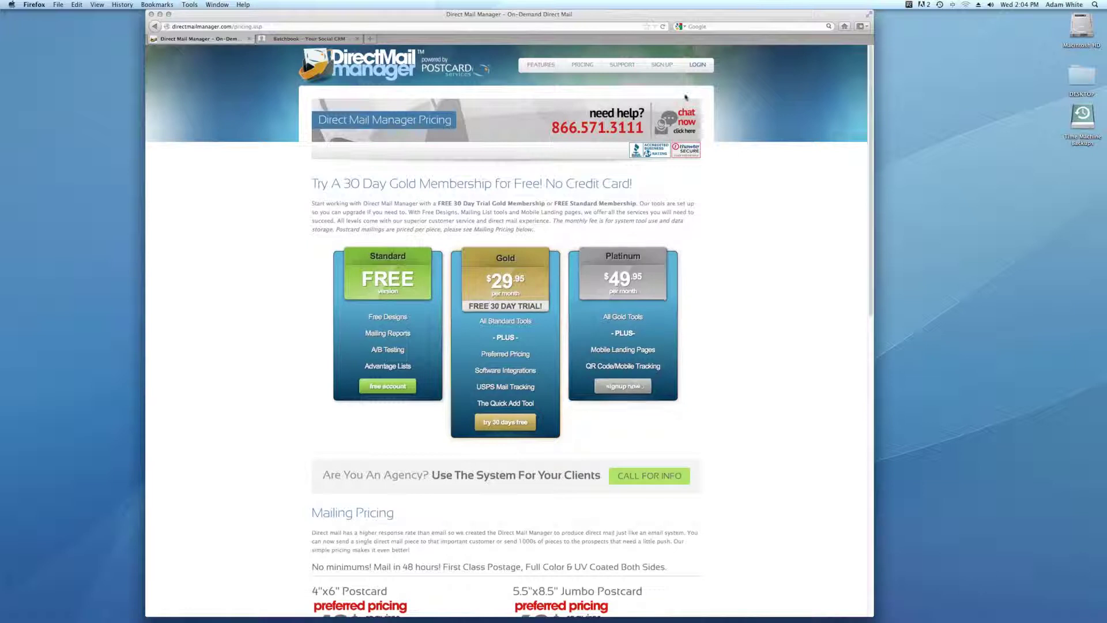
Step: Log in with the saved account e-mail and go to the new-design area in Artwork Central
left_click(698, 66)
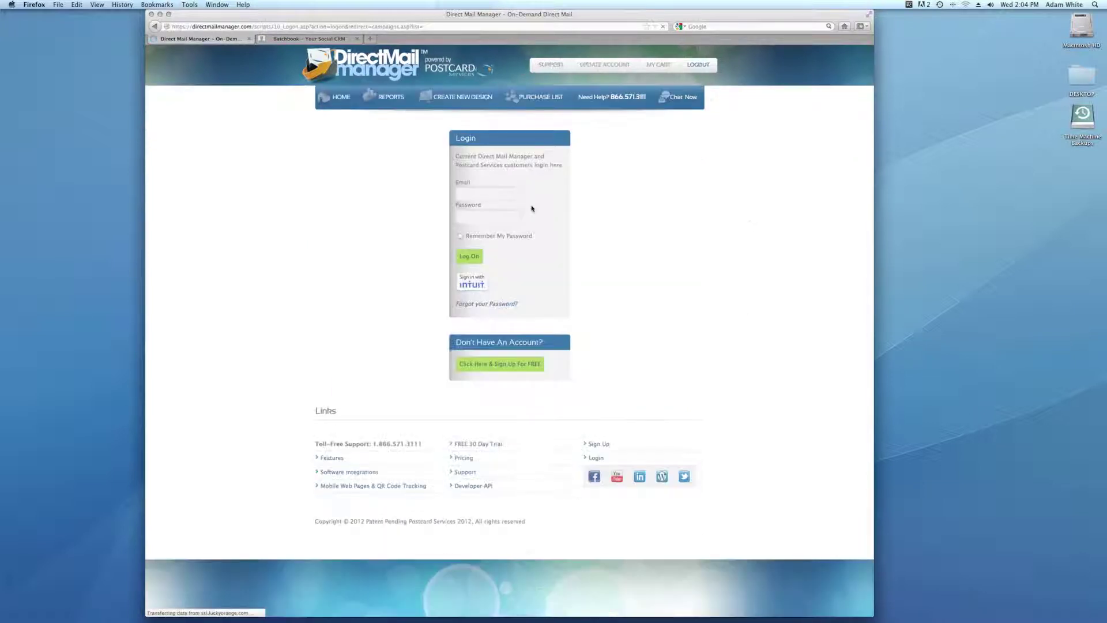
left_click(481, 192)
type("dm")
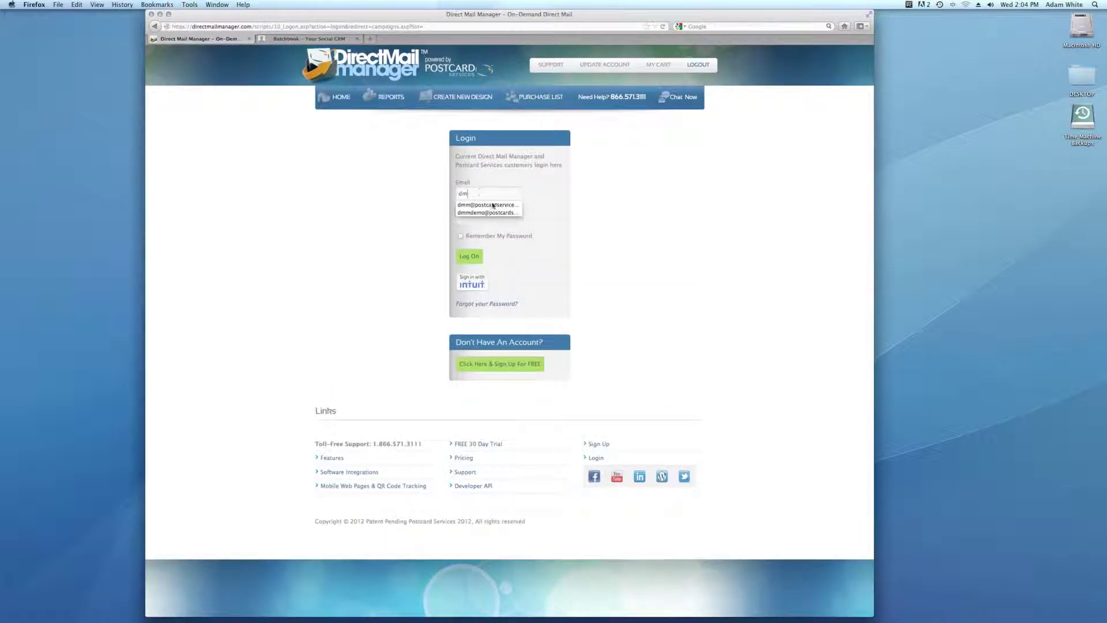
left_click(491, 205)
left_click(467, 257)
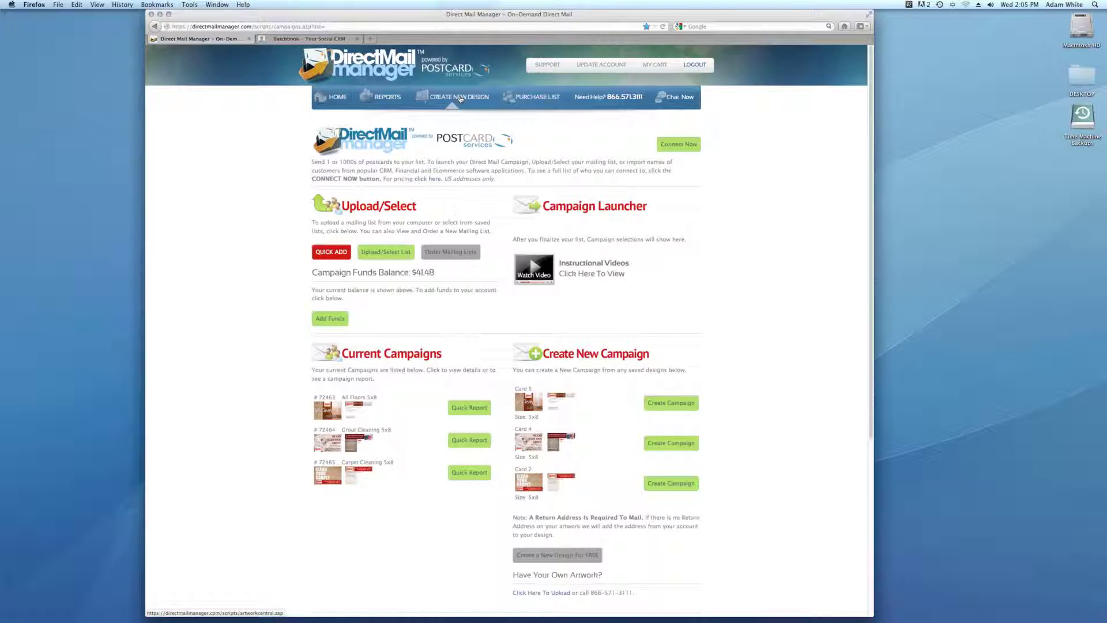
left_click(579, 560)
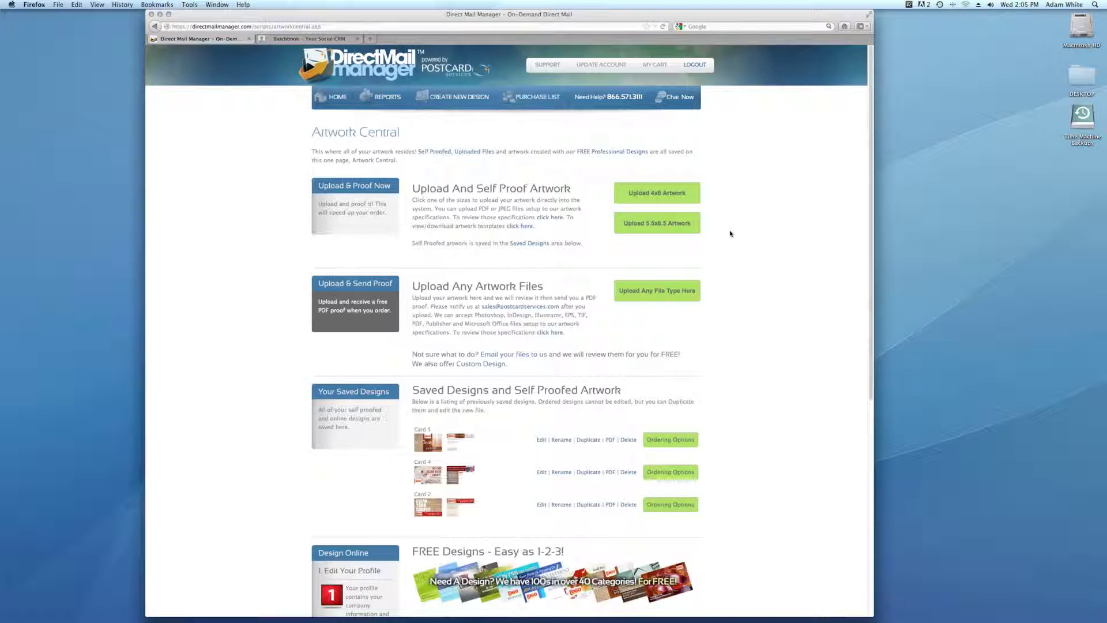
Step: Look at the 4x6 artwork upload window, close it, then try the any-file-type artwork upload
left_click(649, 196)
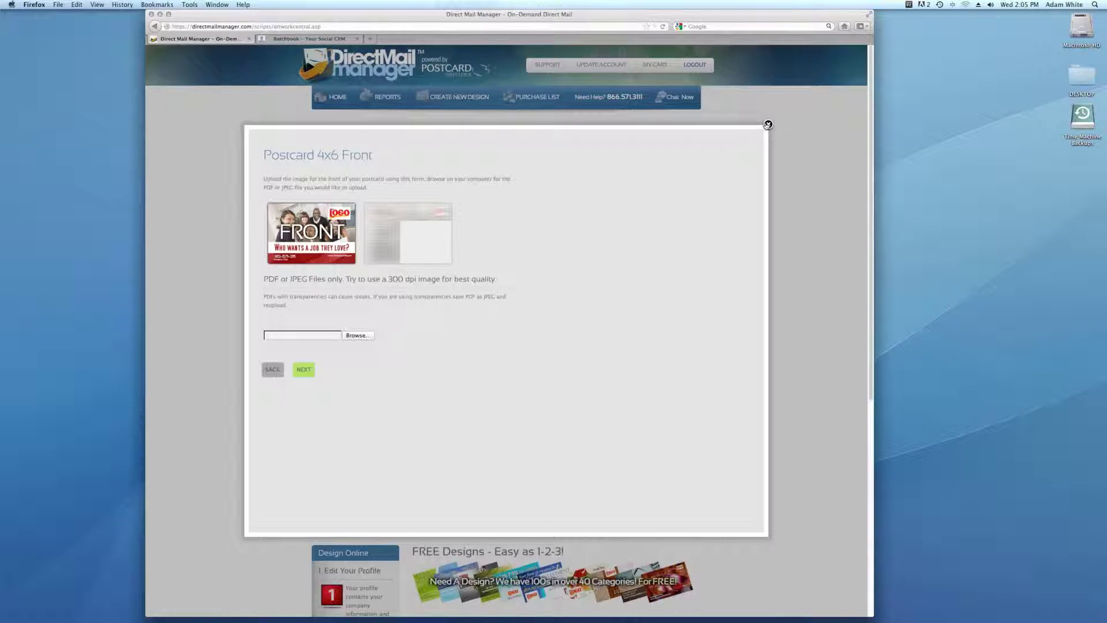
left_click(768, 125)
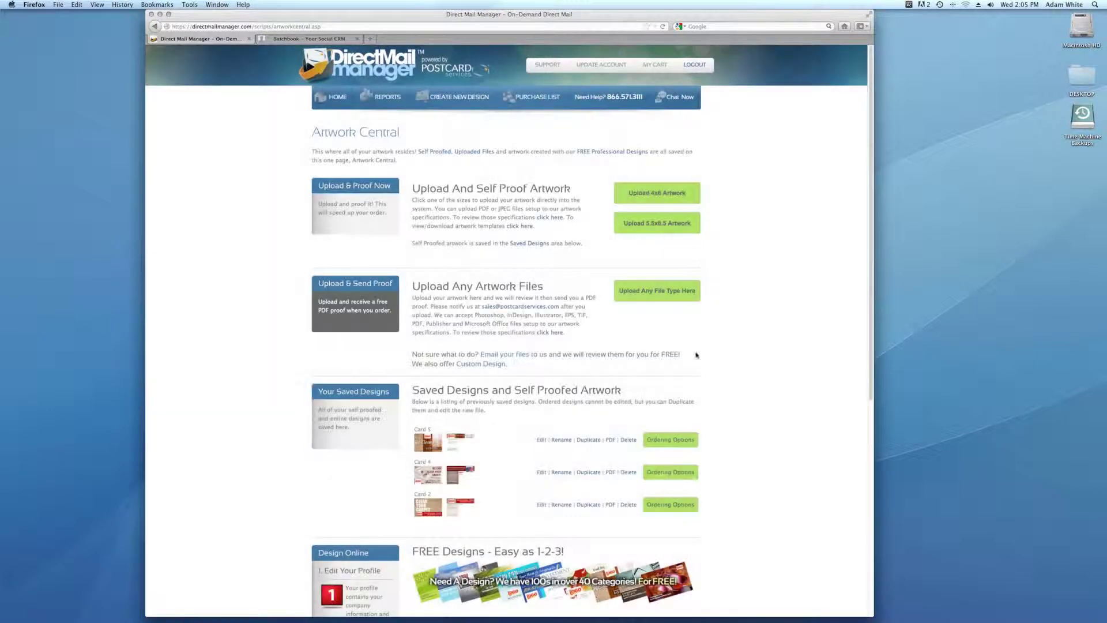
left_click(659, 298)
Step: Scroll down to Your Profile List and open My Design Profile for editing
scroll(738, 278, "down", 5)
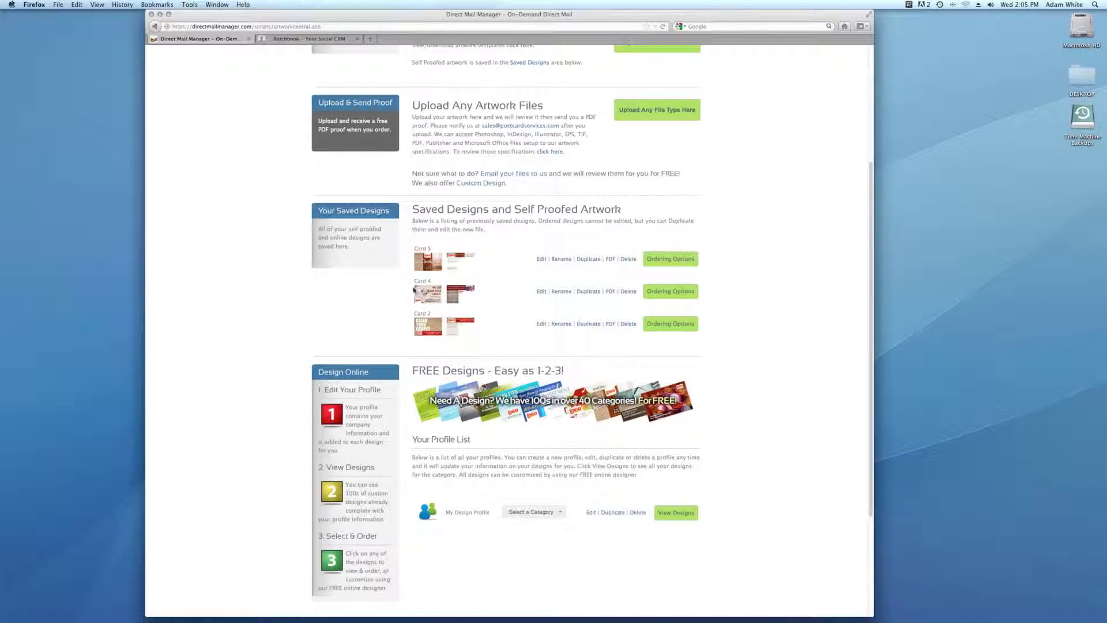
scroll(732, 383, "down", 3)
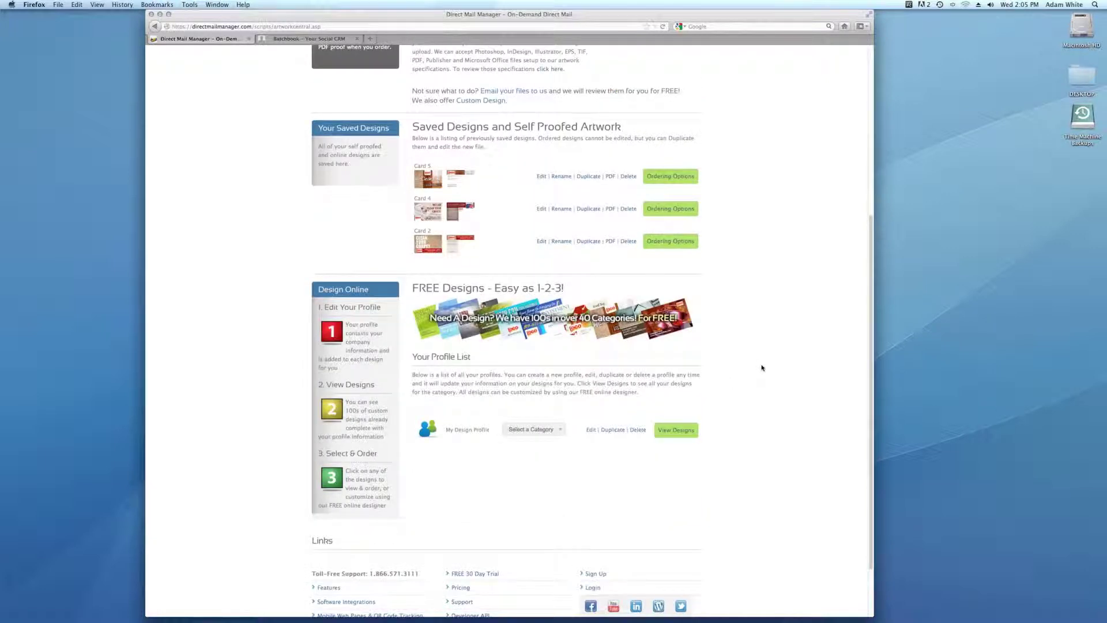
scroll(761, 367, "down", 2)
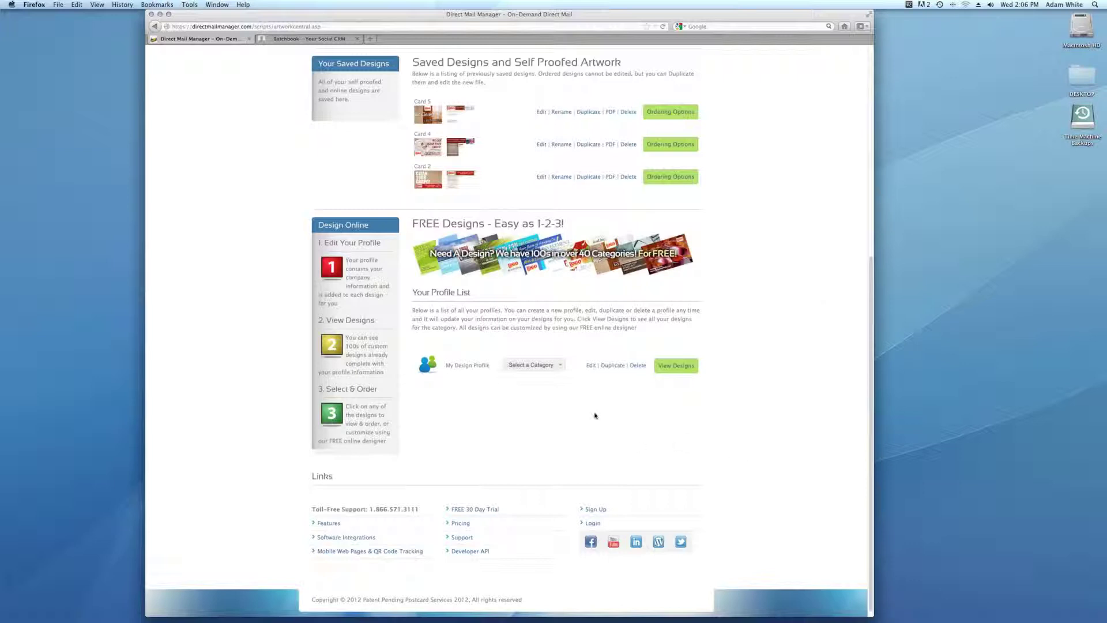
left_click(590, 367)
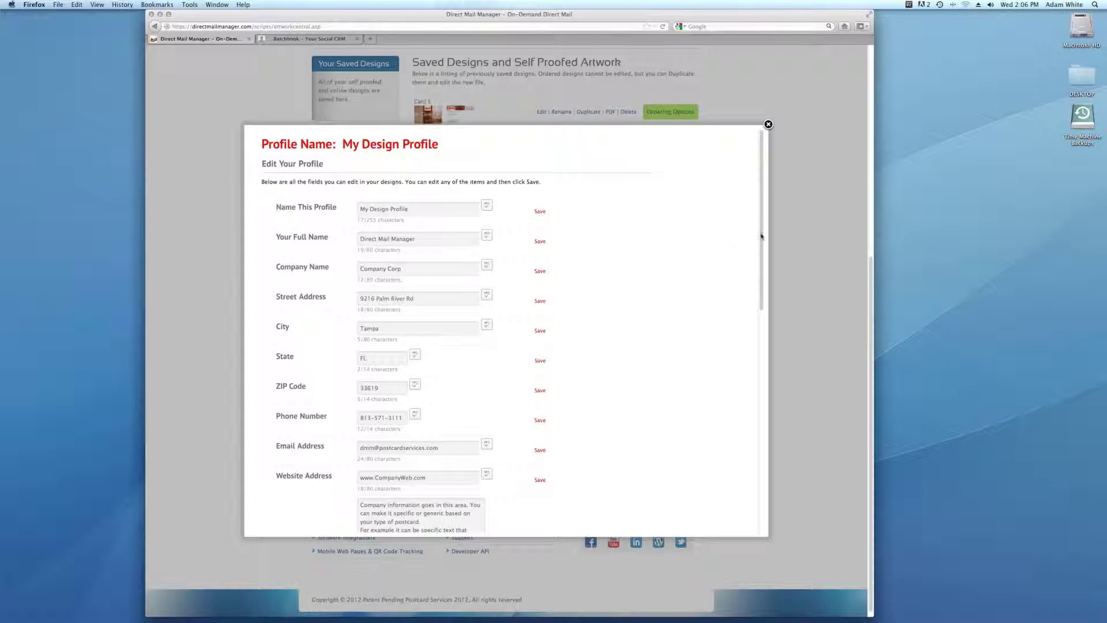
Step: Review the profile's QR code and profile images, then close the Edit Your Profile dialog
scroll(762, 233, "down", 2)
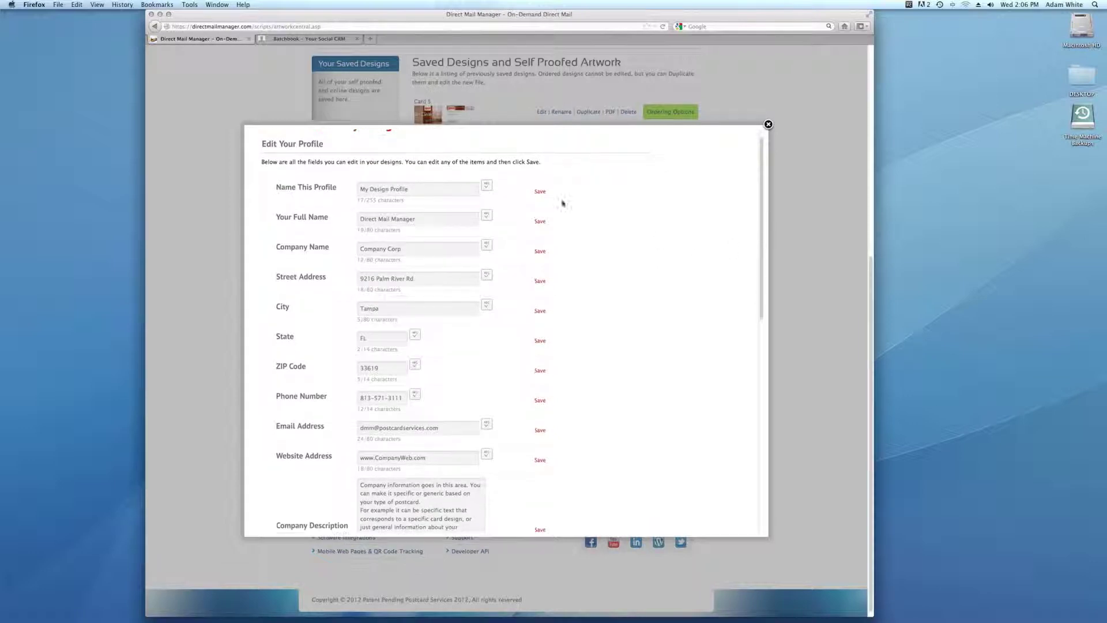
left_click_drag(760, 300, 776, 533)
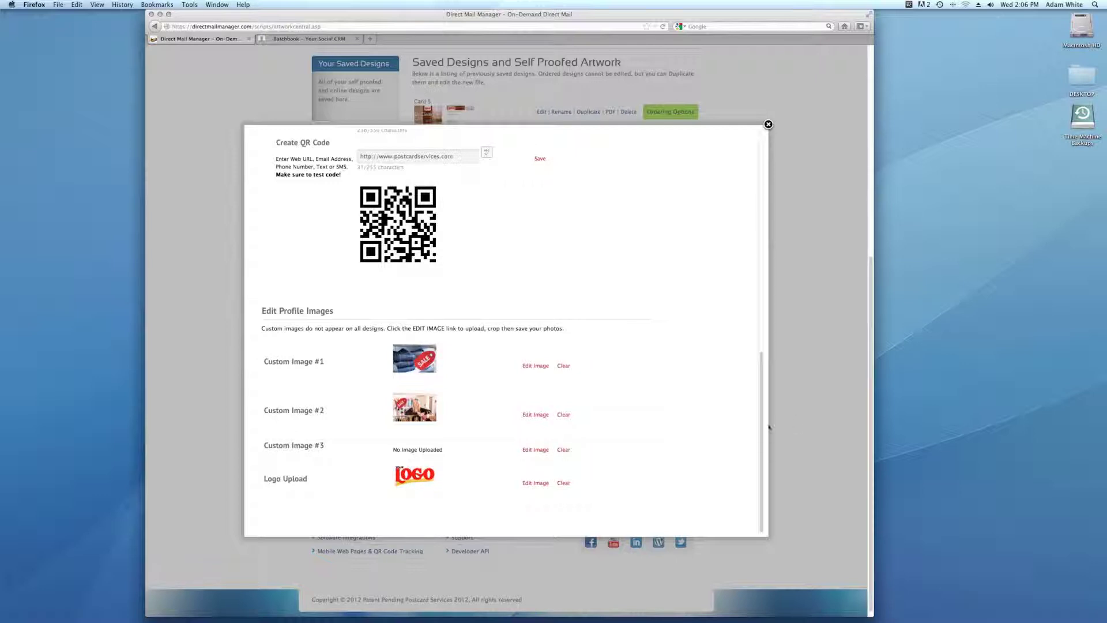
left_click_drag(762, 427, 764, 167)
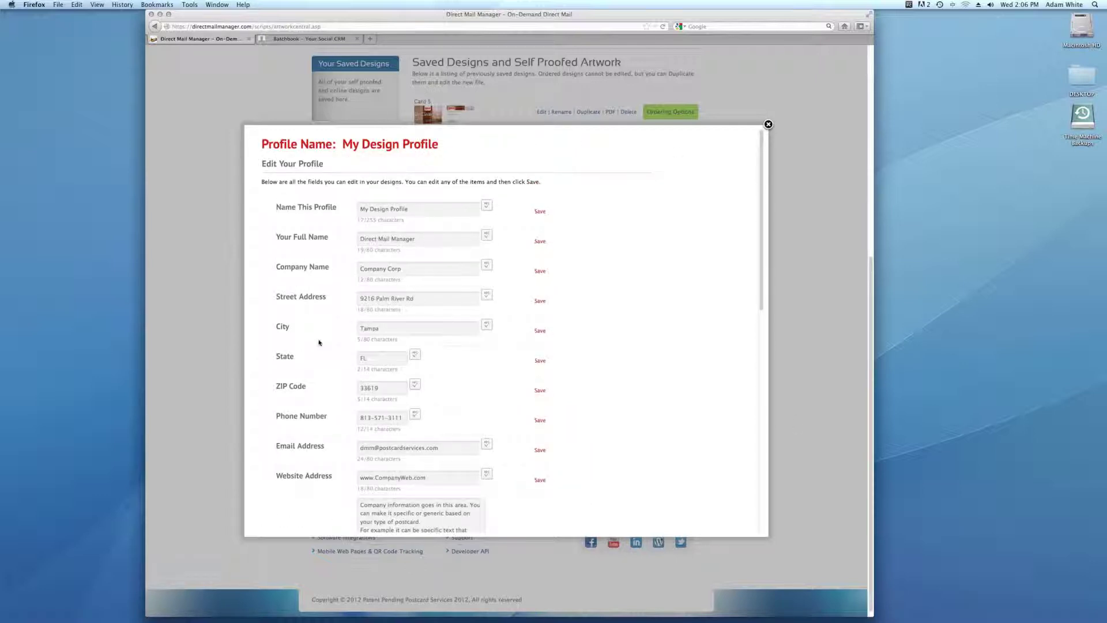
left_click(768, 125)
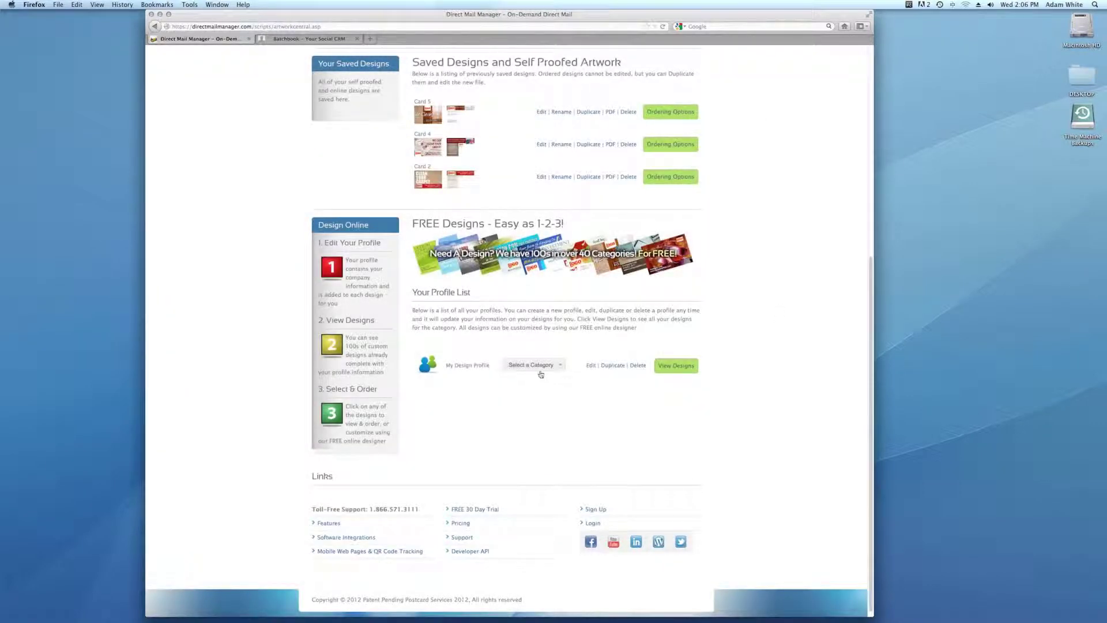
Step: Show the designs in the Cleaning Services 5.5x8.5 Postcards category
left_click(555, 365)
left_click(555, 393)
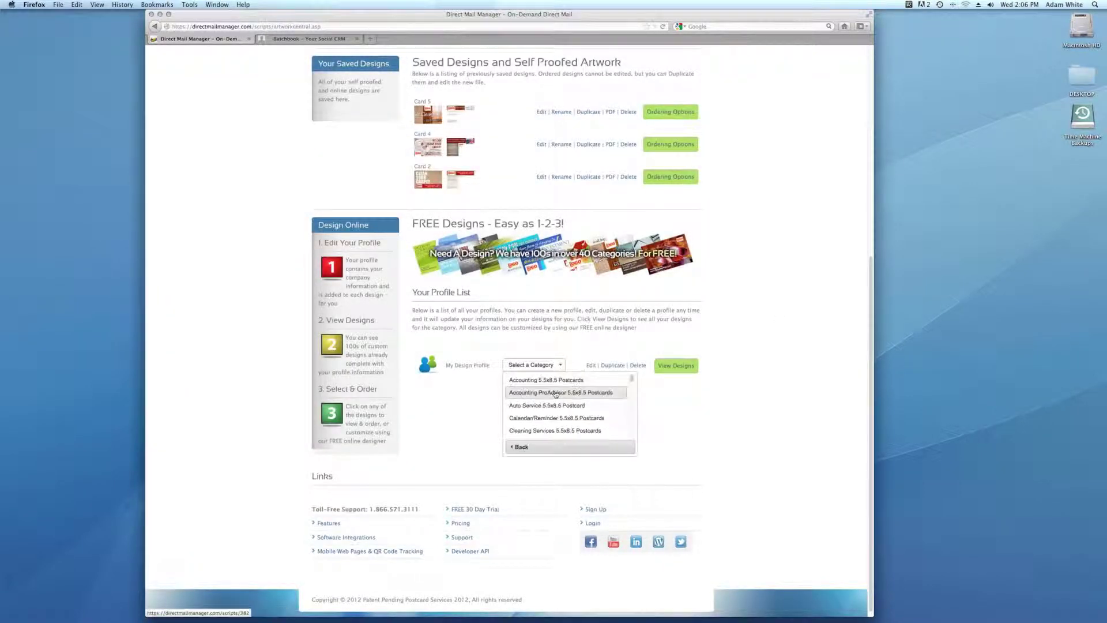
left_click(574, 432)
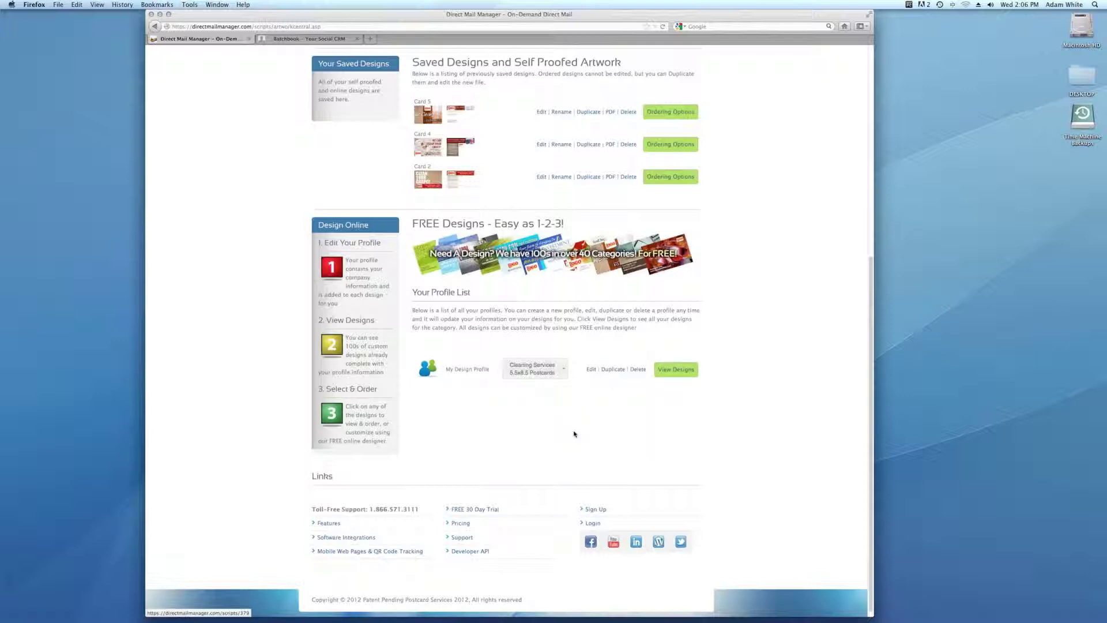
left_click(673, 372)
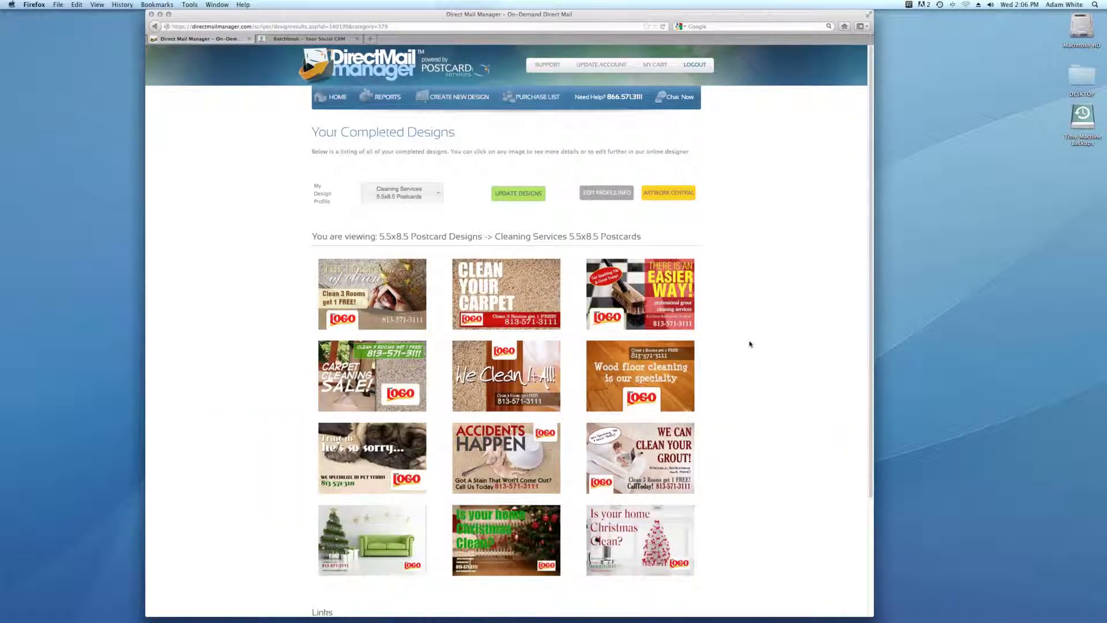
Step: Preview the Wood floor cleaning postcard design and close the preview
scroll(750, 344, "down", 3)
left_click(634, 254)
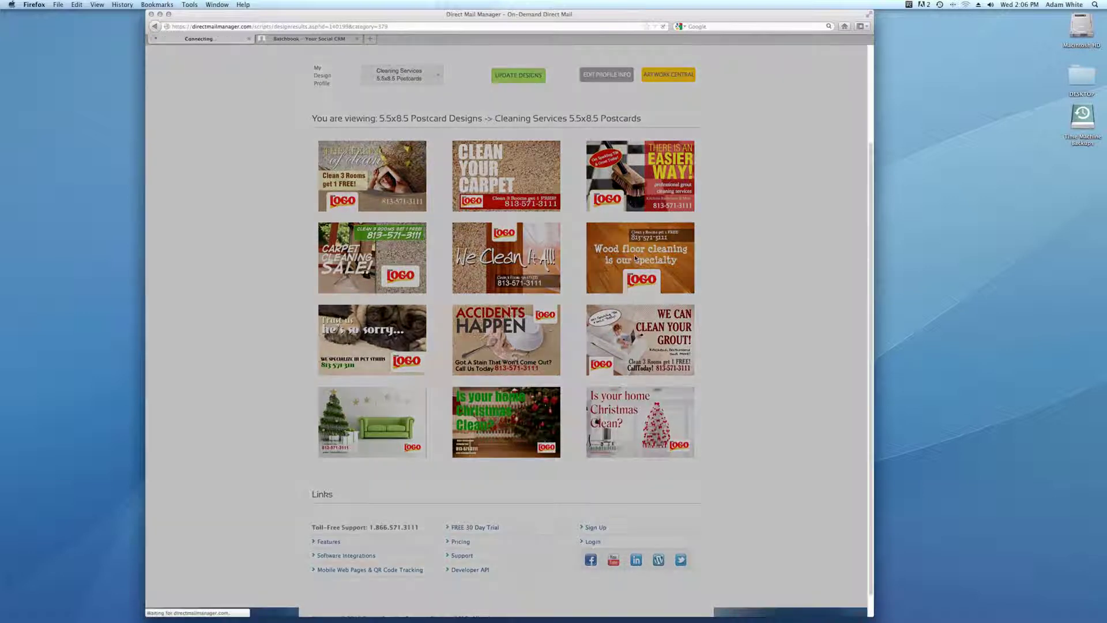
scroll(623, 300, "down", 3)
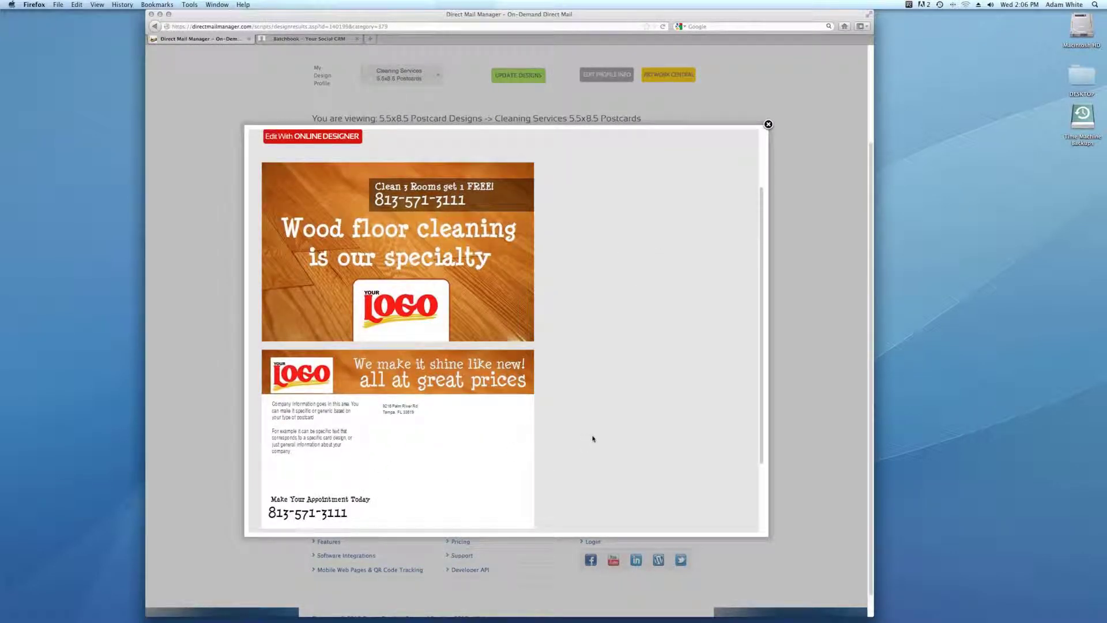
scroll(592, 440, "up", 3)
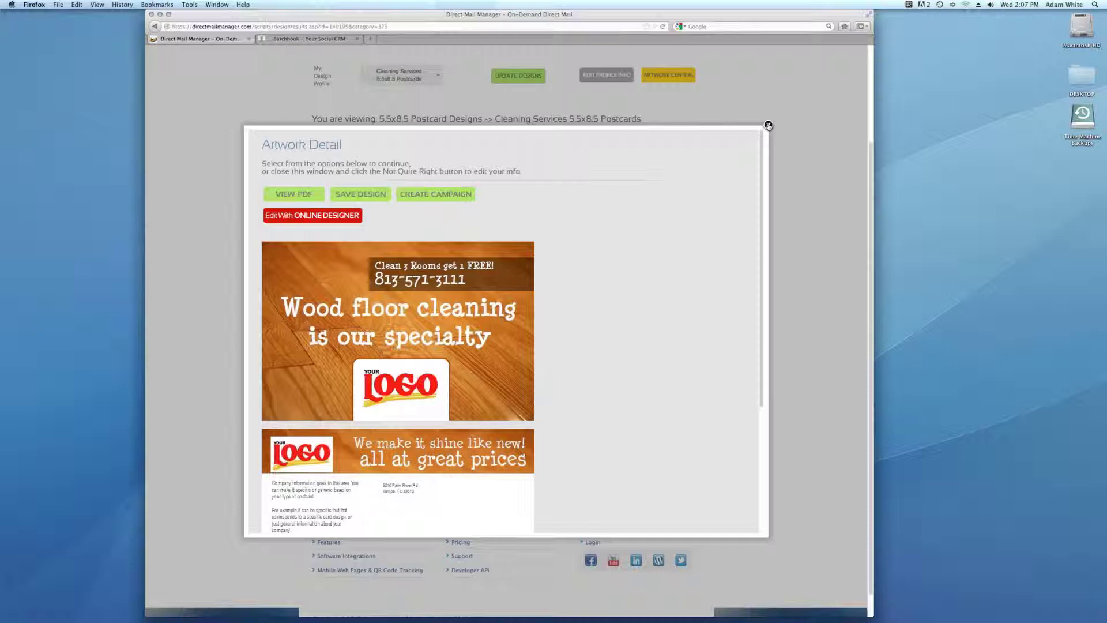
left_click(769, 125)
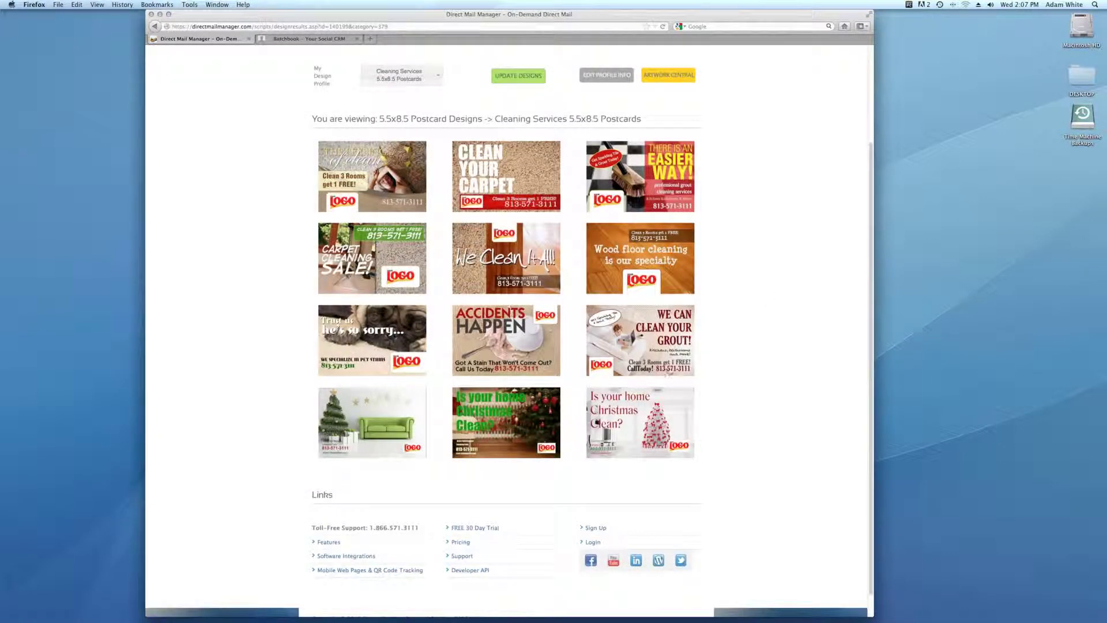
Step: Preview the pet stains postcard design and close the preview
left_click(384, 345)
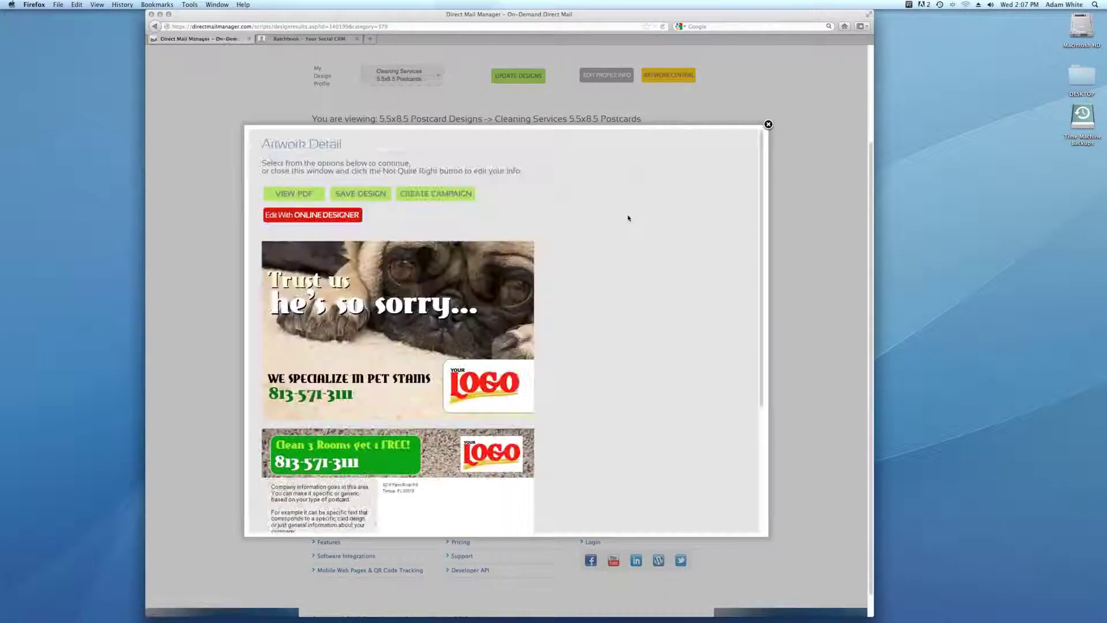
scroll(628, 218, "down", 3)
left_click(769, 125)
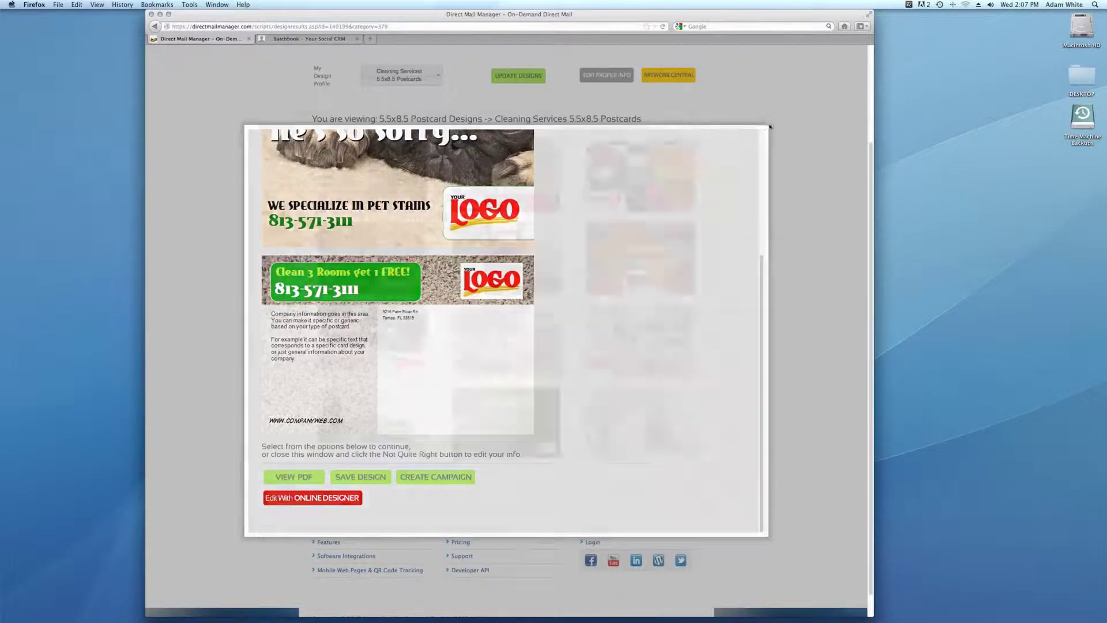
scroll(831, 173, "up", 3)
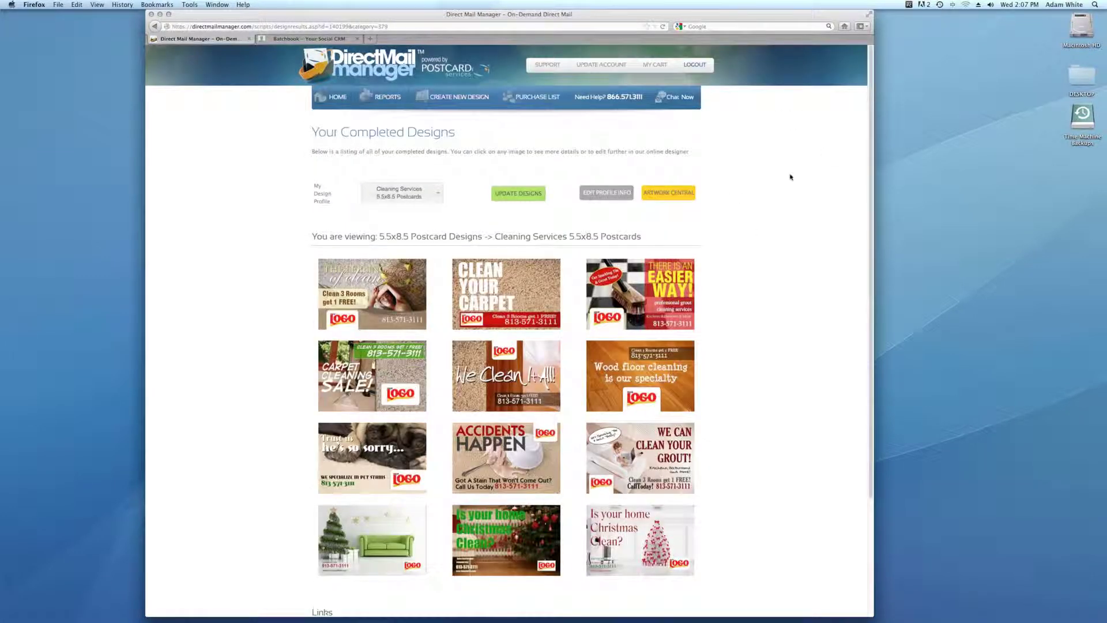
Step: Browse the saved artwork in Artwork Central, then return to the campaigns home page
left_click(668, 194)
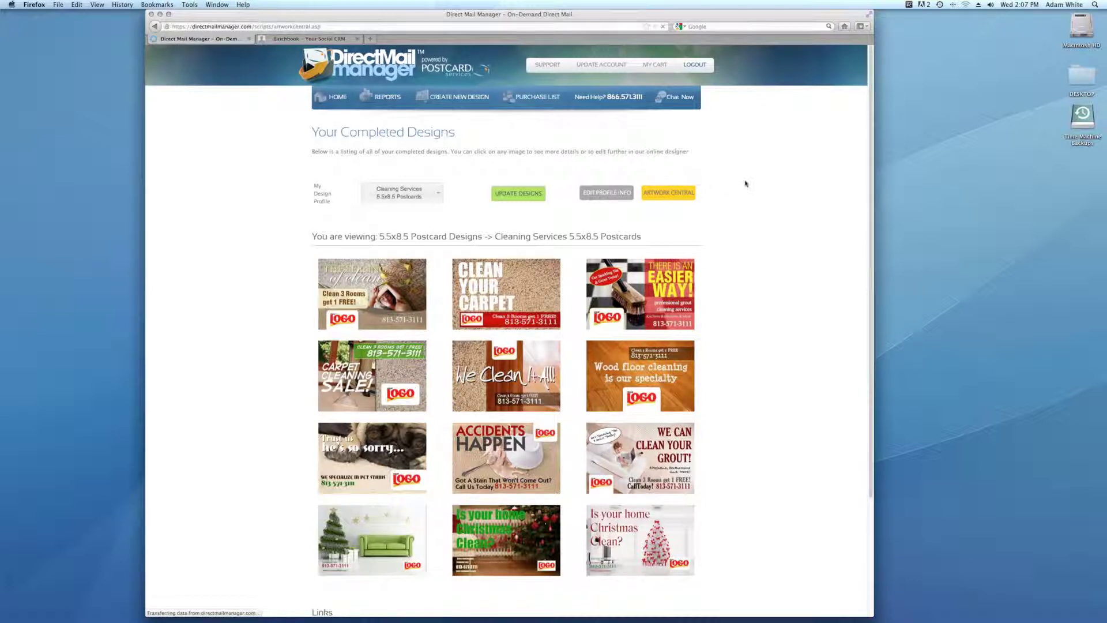
scroll(782, 363, "down", 2)
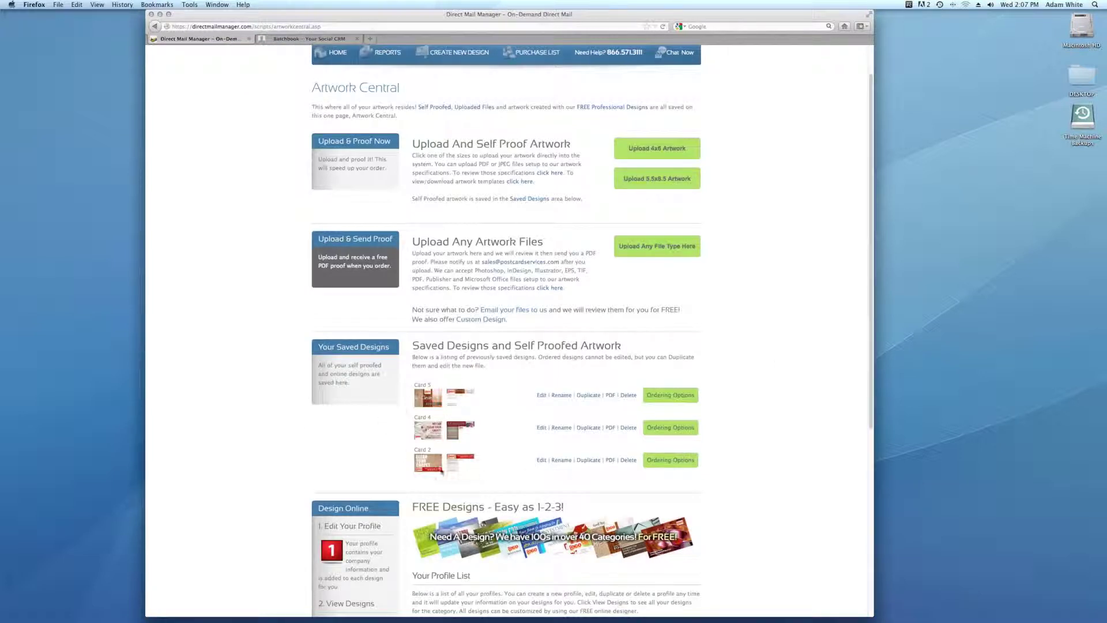
scroll(445, 404, "up", 2)
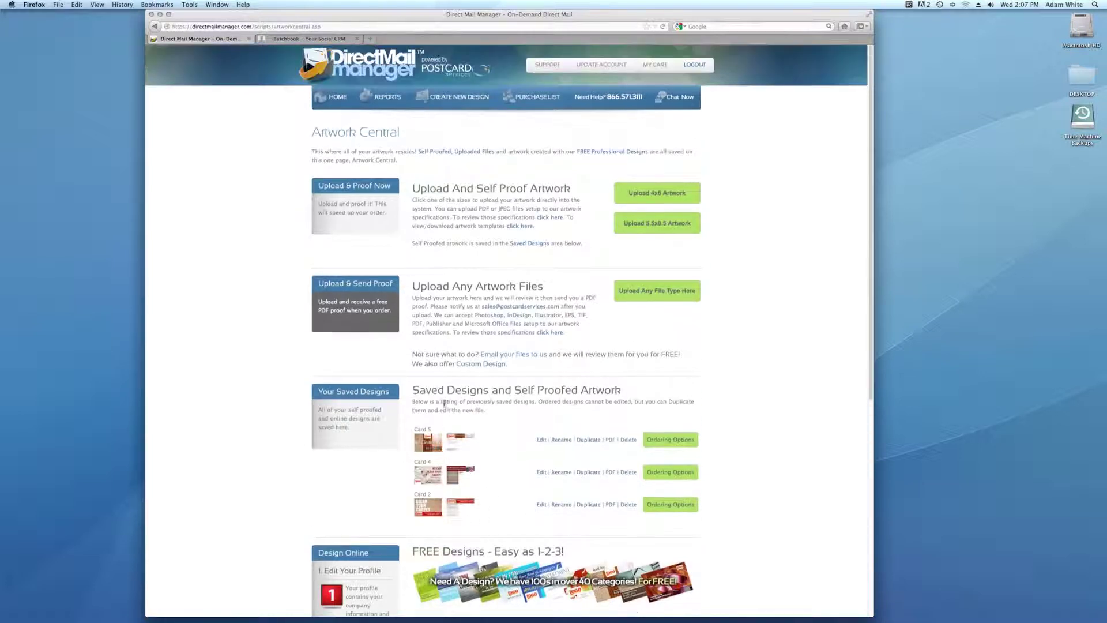
left_click(334, 99)
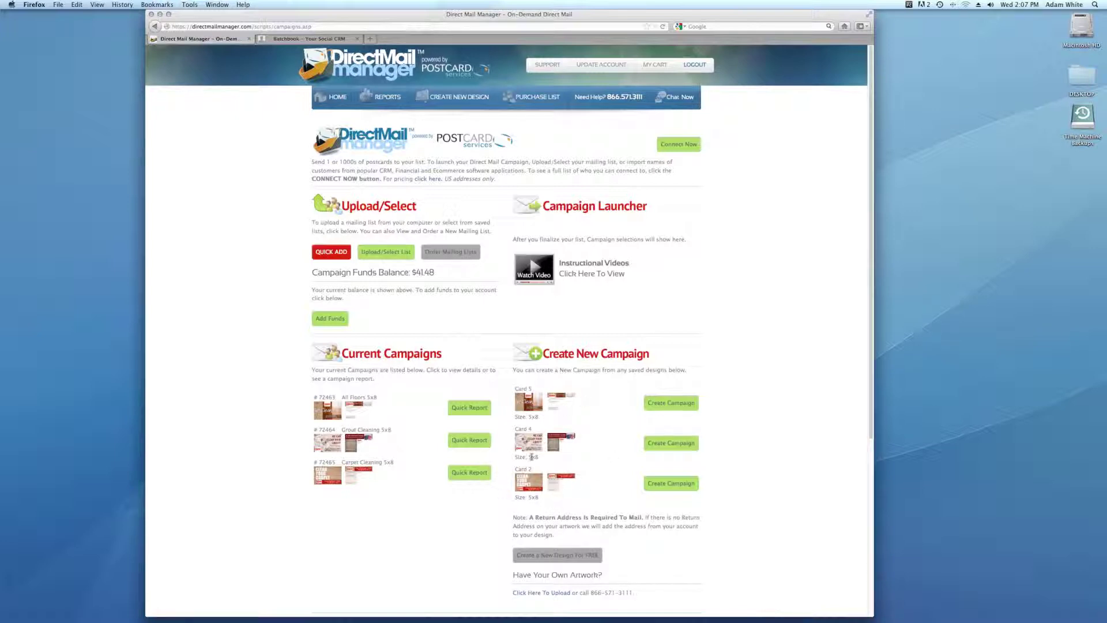
Step: Create a campaign named 'Clean All' from the Card 5 design and bring up Add Funds
left_click(676, 404)
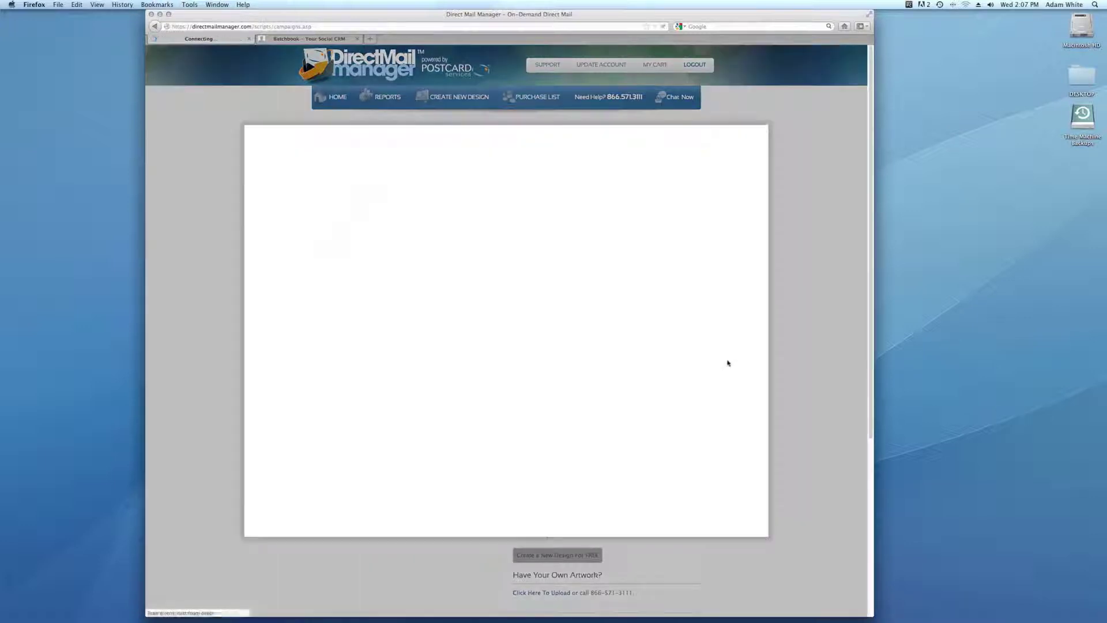
left_click(293, 330)
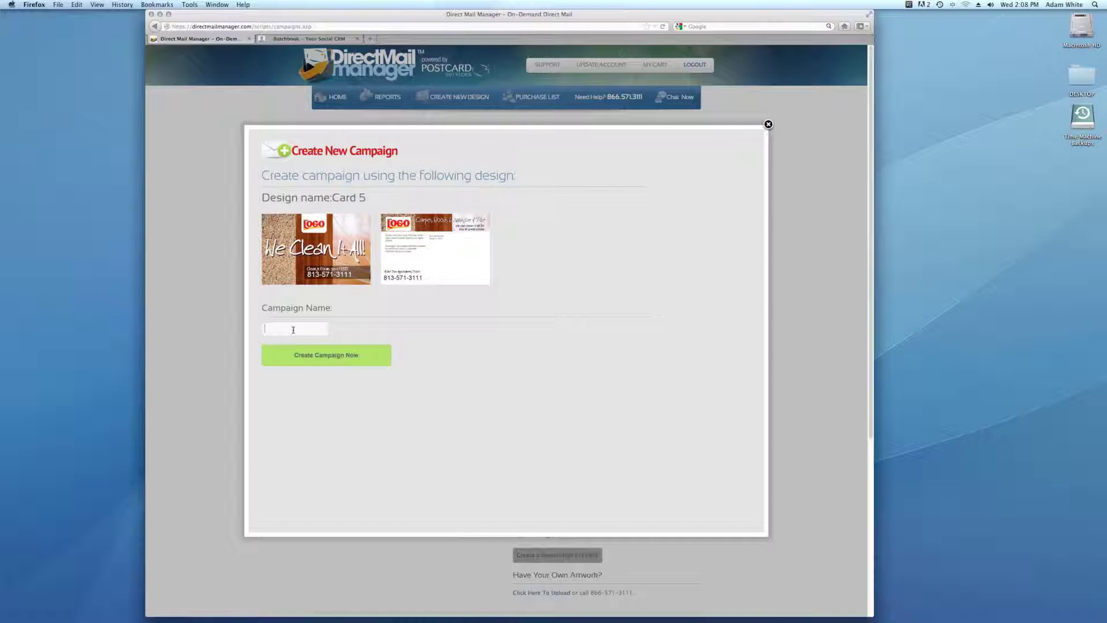
type("Clean All 5x8")
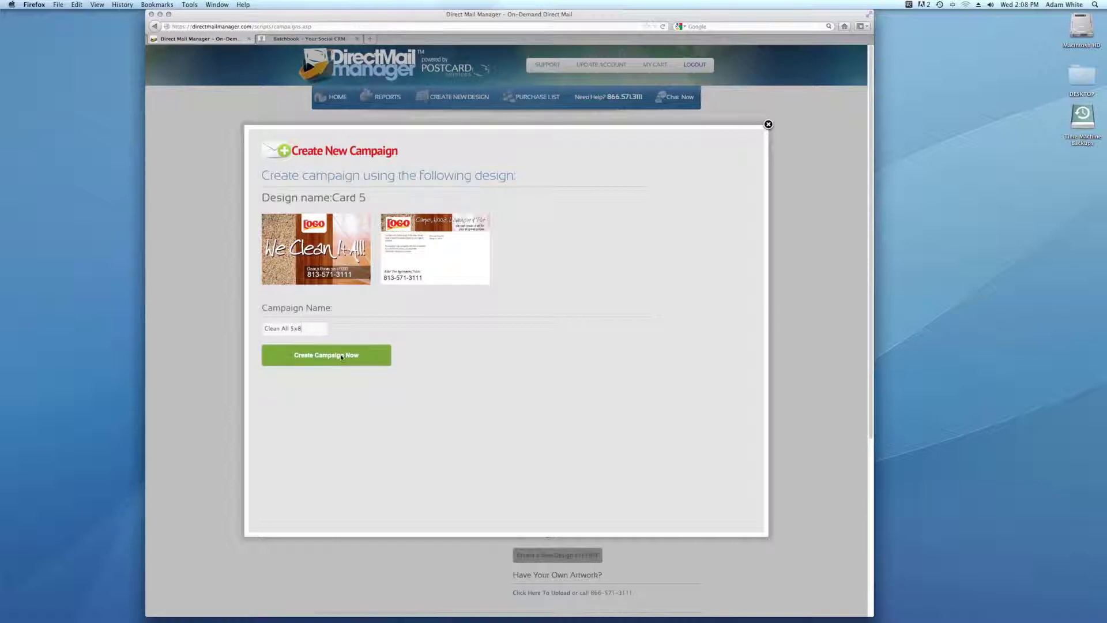
left_click(342, 356)
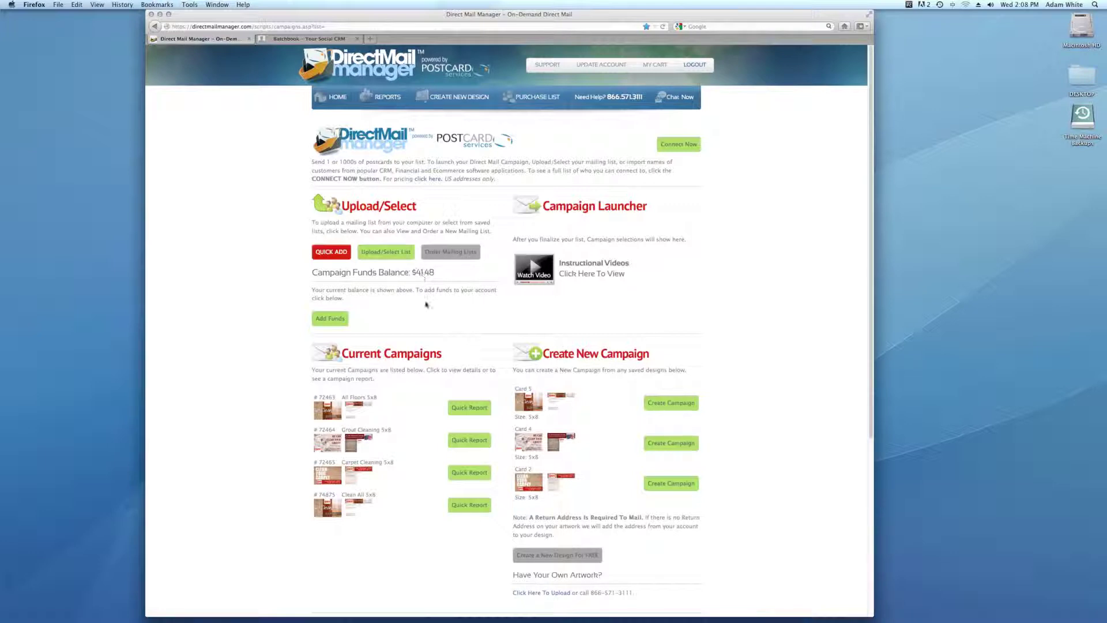
left_click(329, 318)
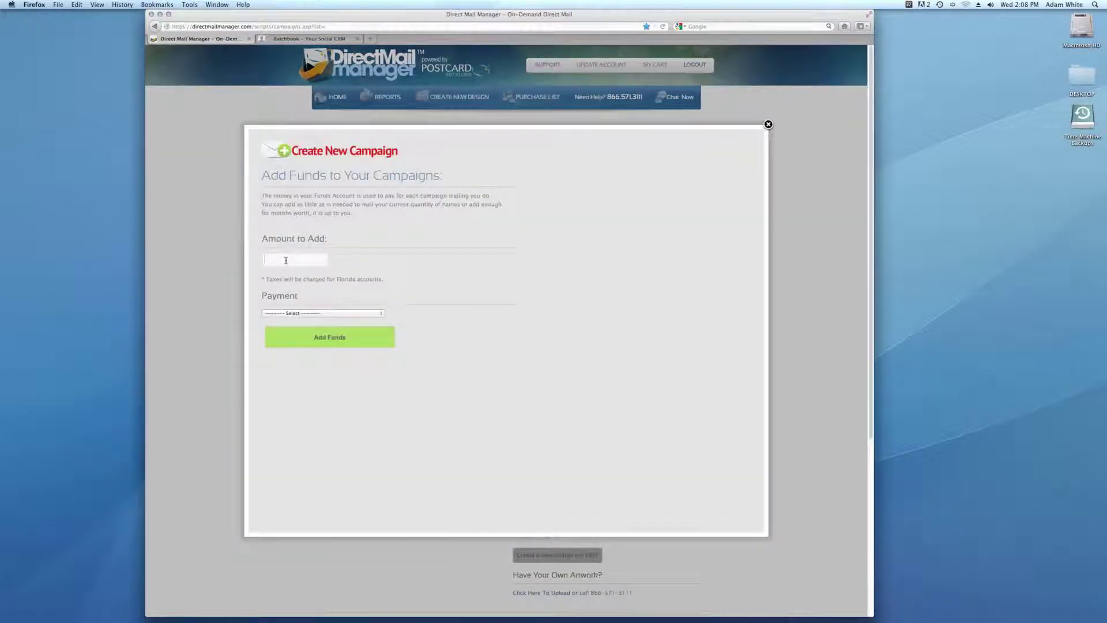
Step: Check the Payment method options without choosing one, then close the Add Funds form
left_click(339, 313)
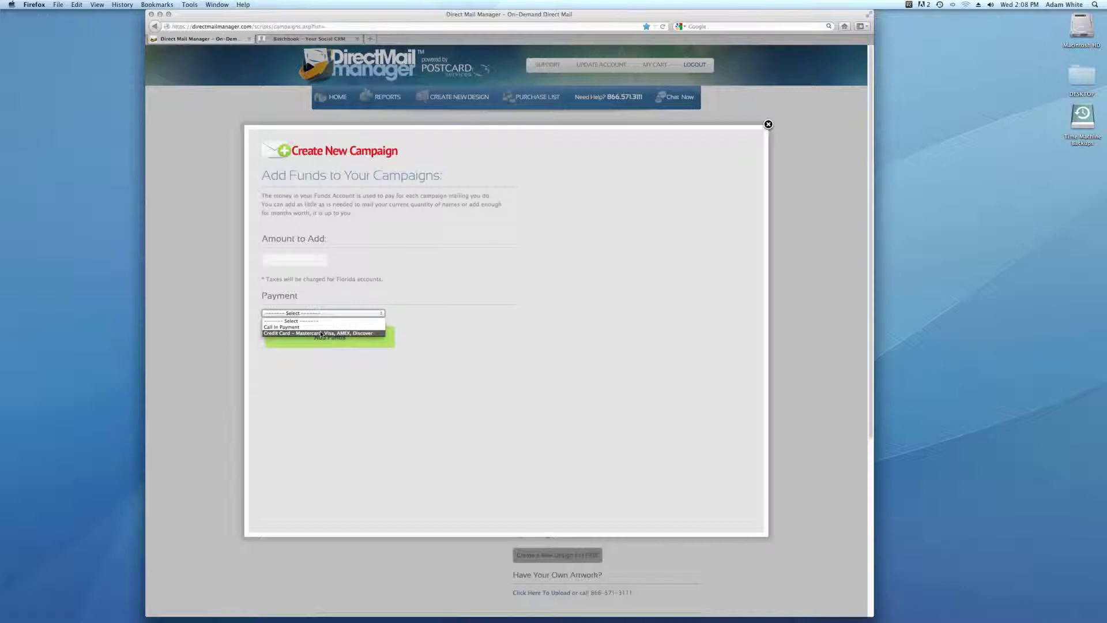
left_click(340, 343)
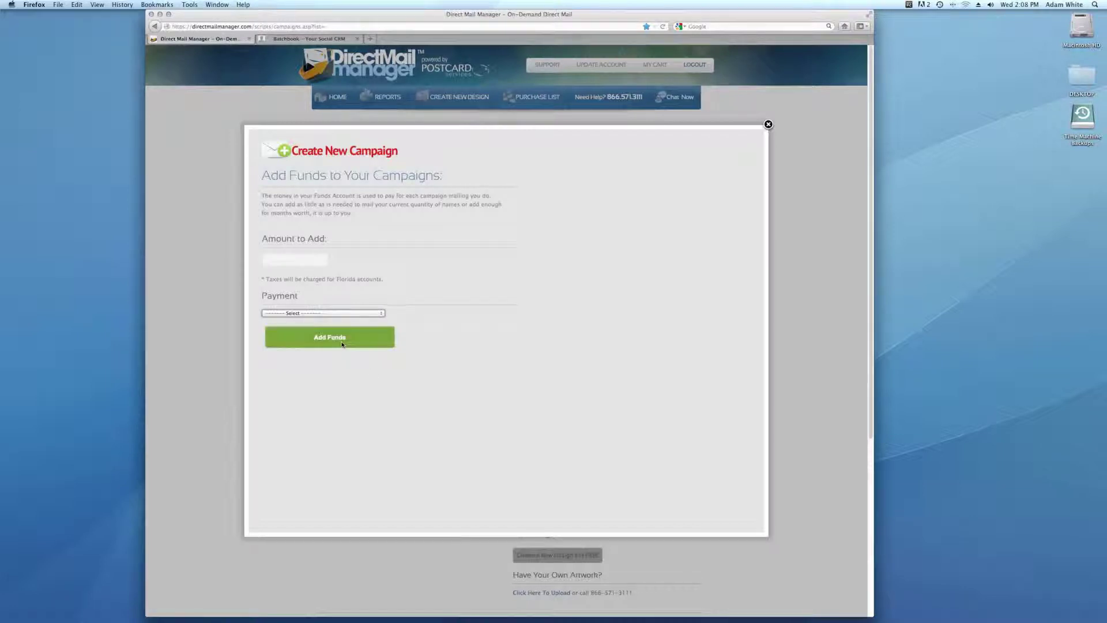
left_click(769, 124)
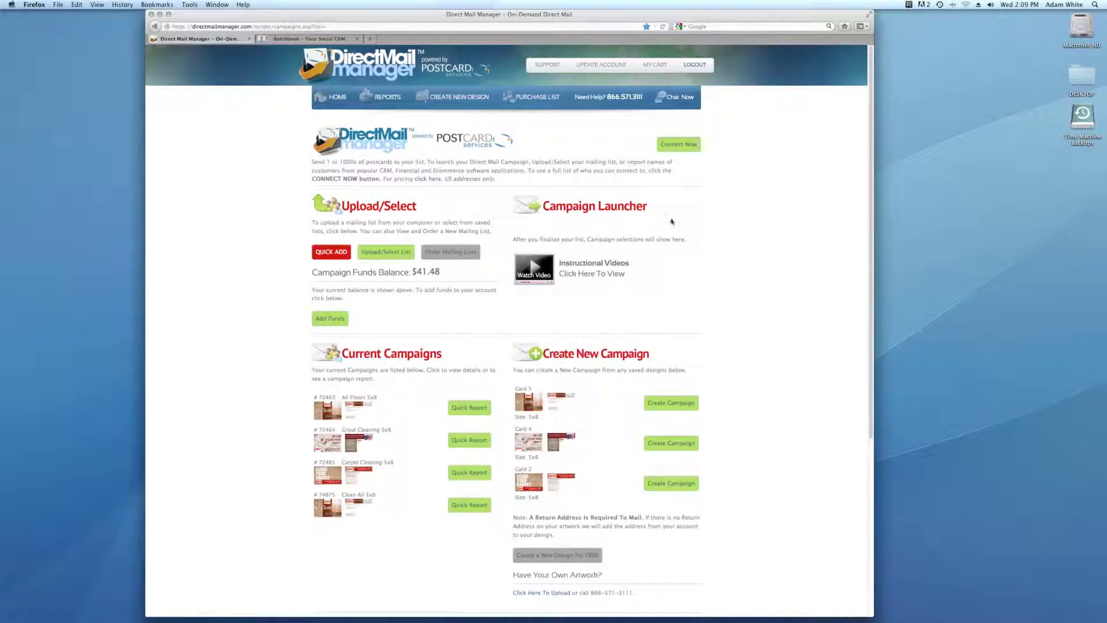
Step: Show the customer data connections: Batchbook, BigCommerce, FreshBooks, Highrise, Infusionsoft, Intuit or CSV
left_click(678, 145)
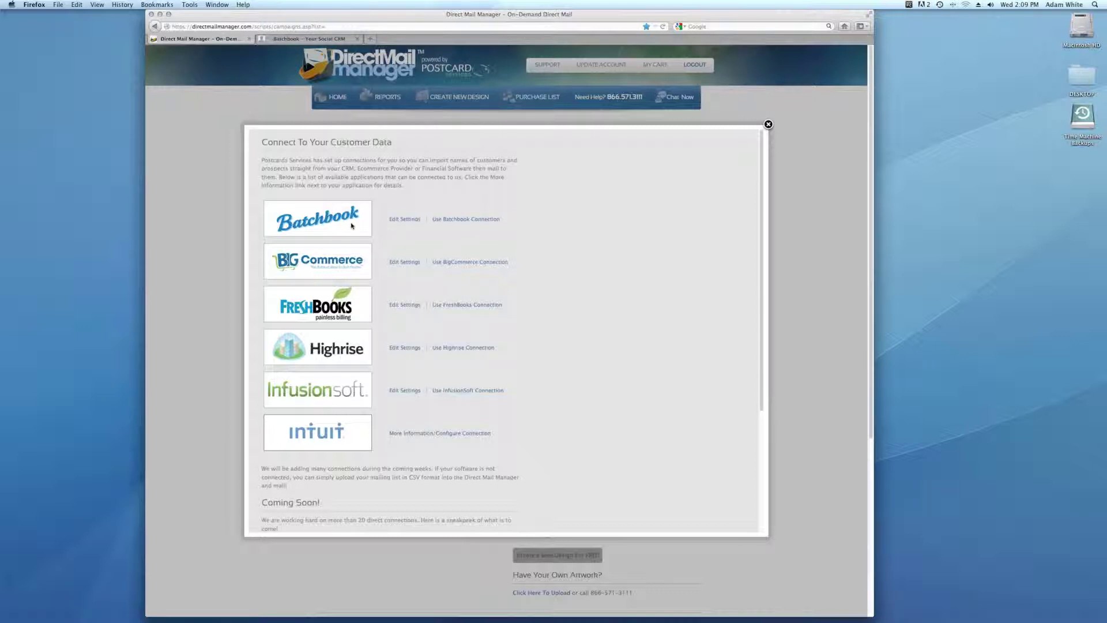
left_click(408, 222)
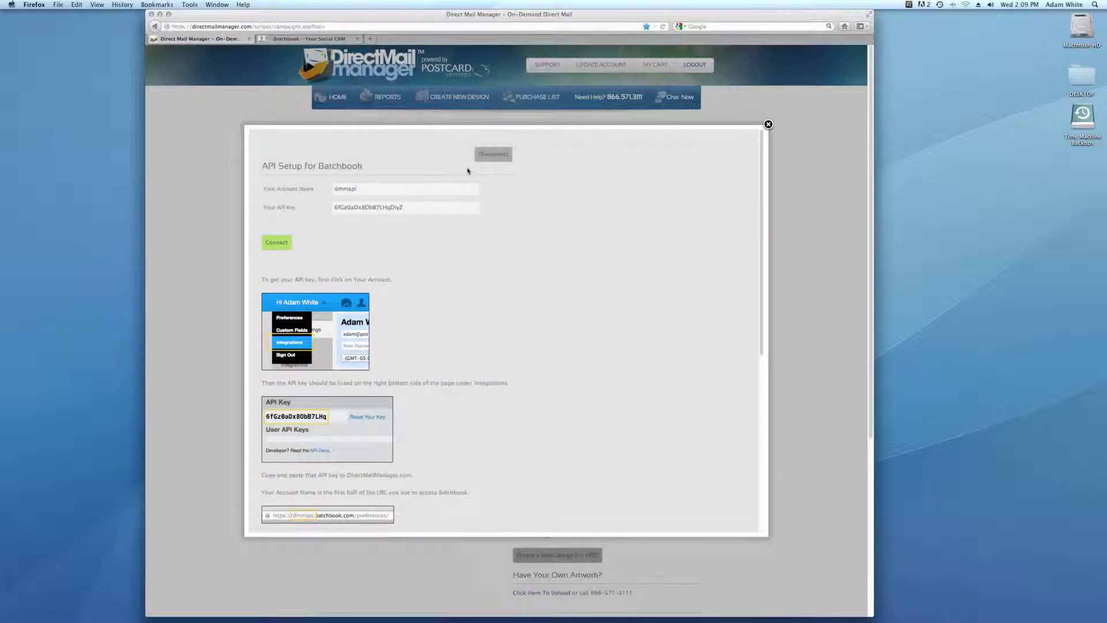
scroll(433, 267, "down", 1)
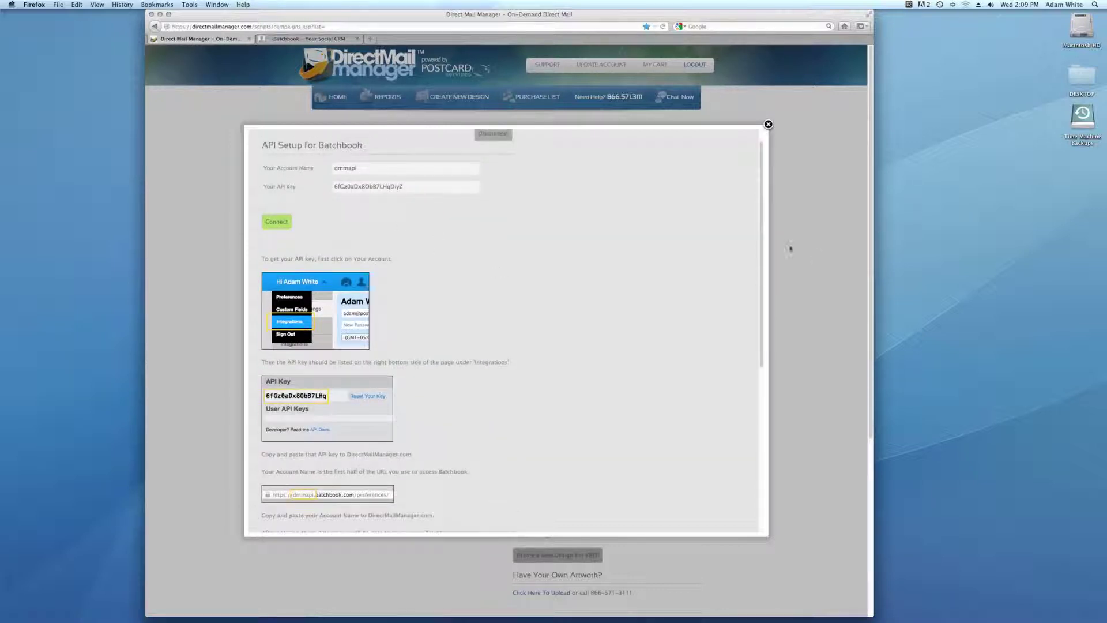
scroll(721, 240, "down", 3)
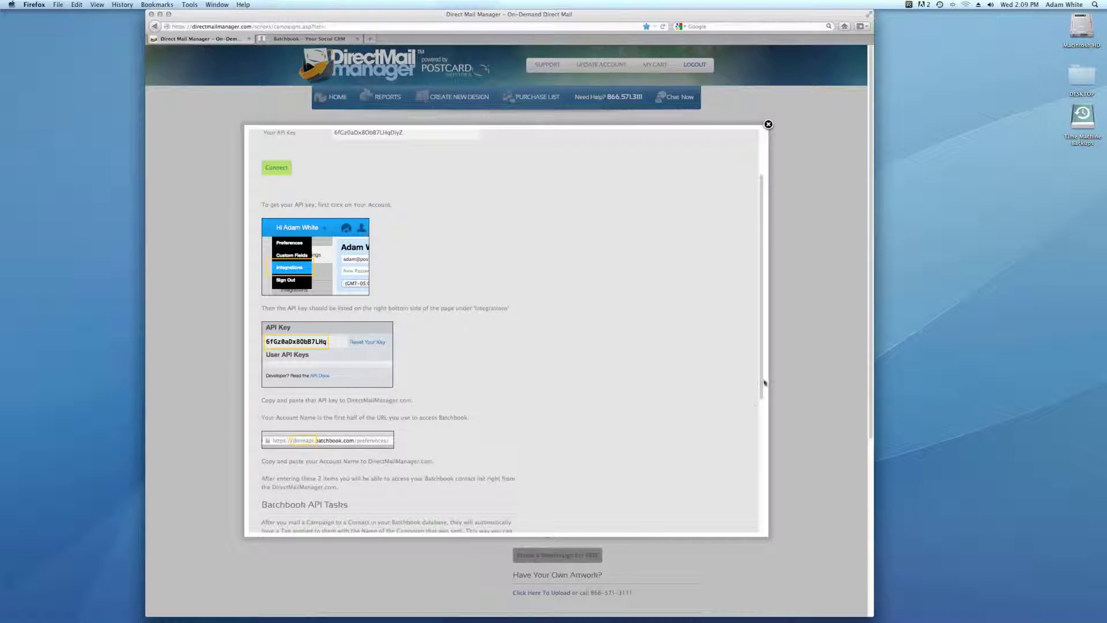
left_click_drag(763, 383, 767, 296)
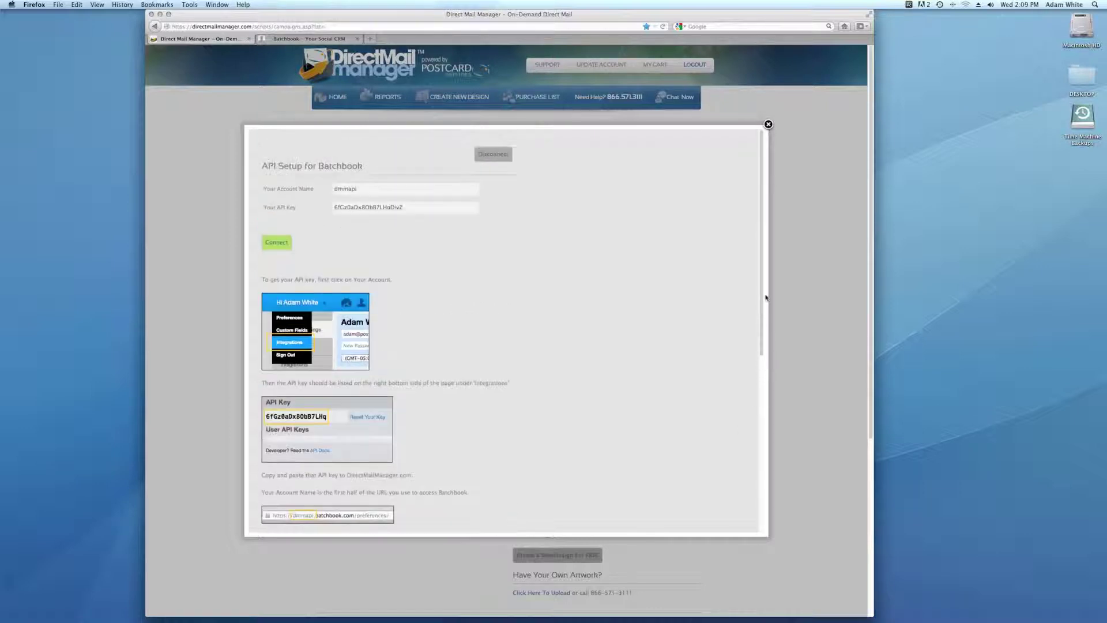
left_click(369, 188)
scroll(445, 397, "down", 2)
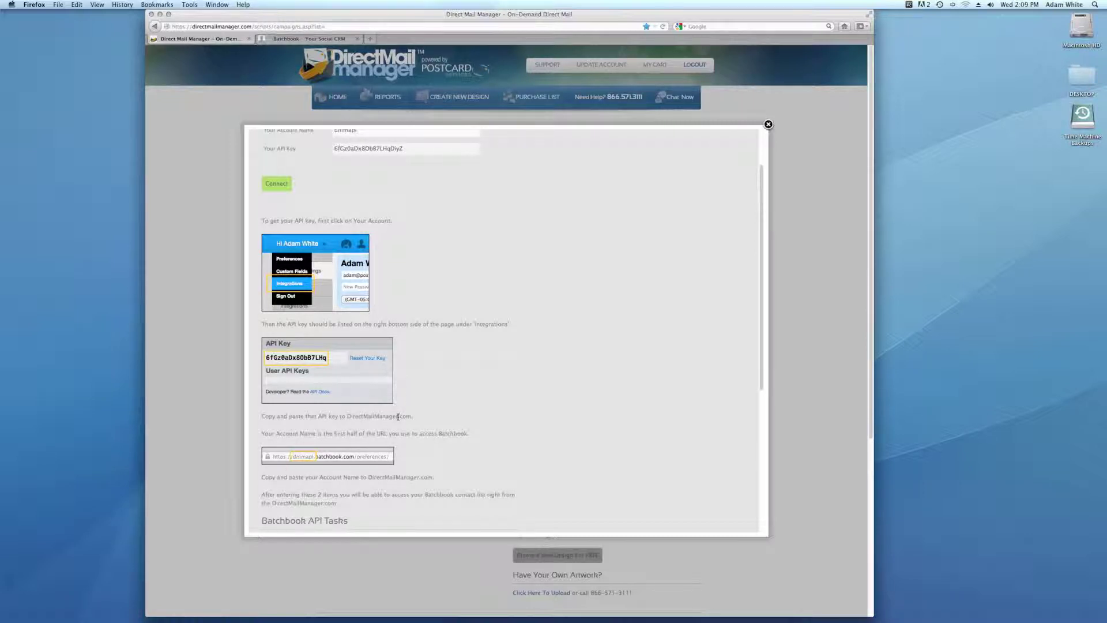
scroll(398, 416, "up", 2)
scroll(432, 286, "down", 1)
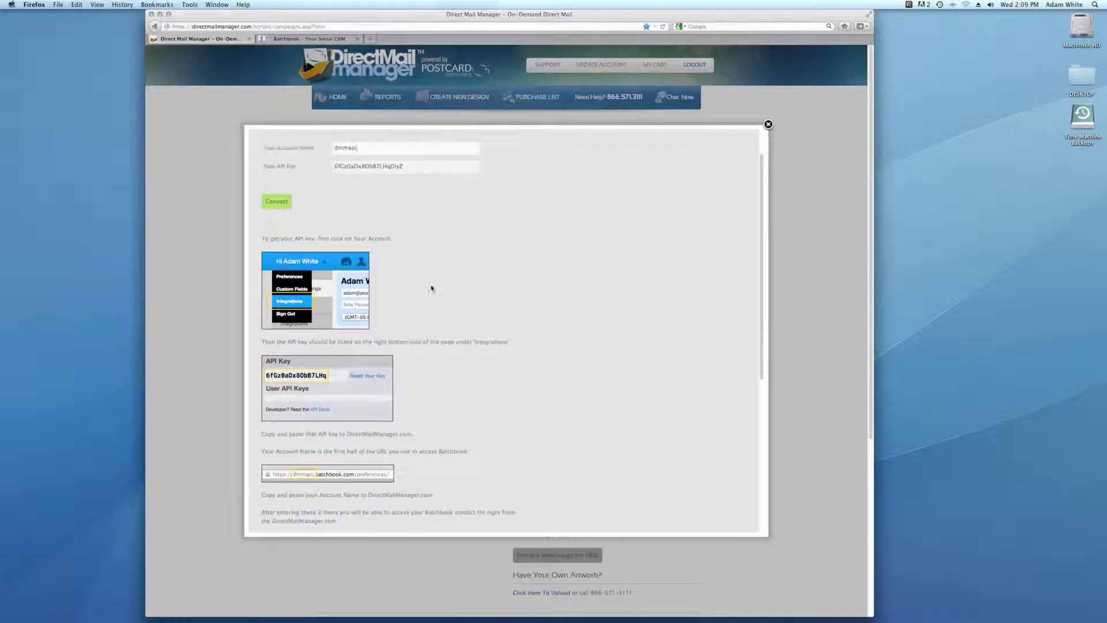
scroll(449, 303, "up", 1)
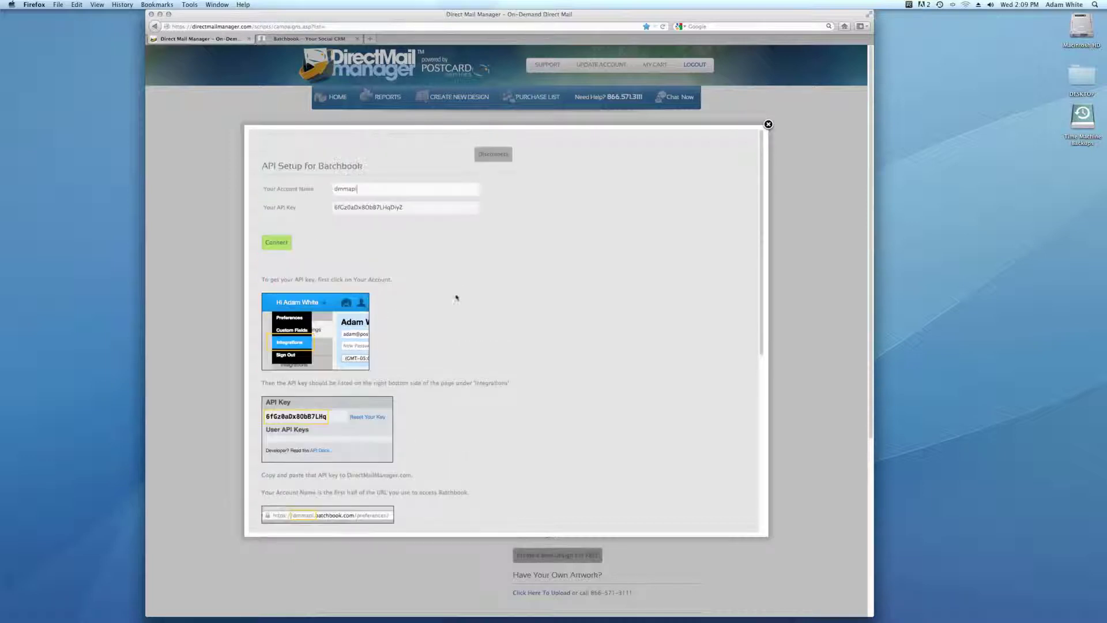
left_click(285, 244)
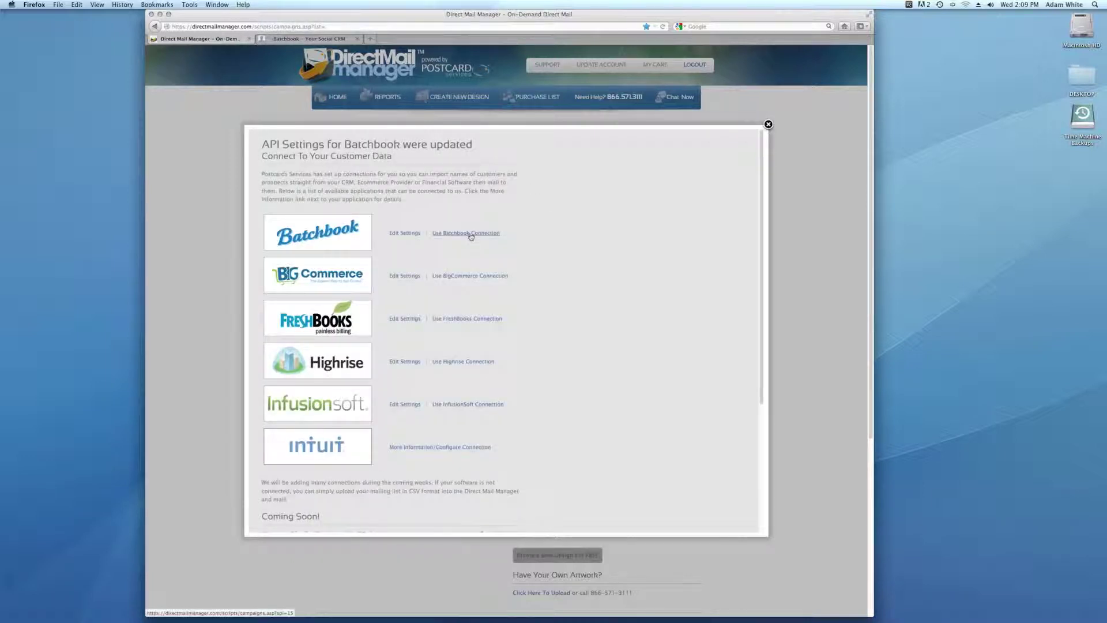
Step: Start a Batchbook connection import and set its tag filter to All Floors 5x8
left_click(475, 234)
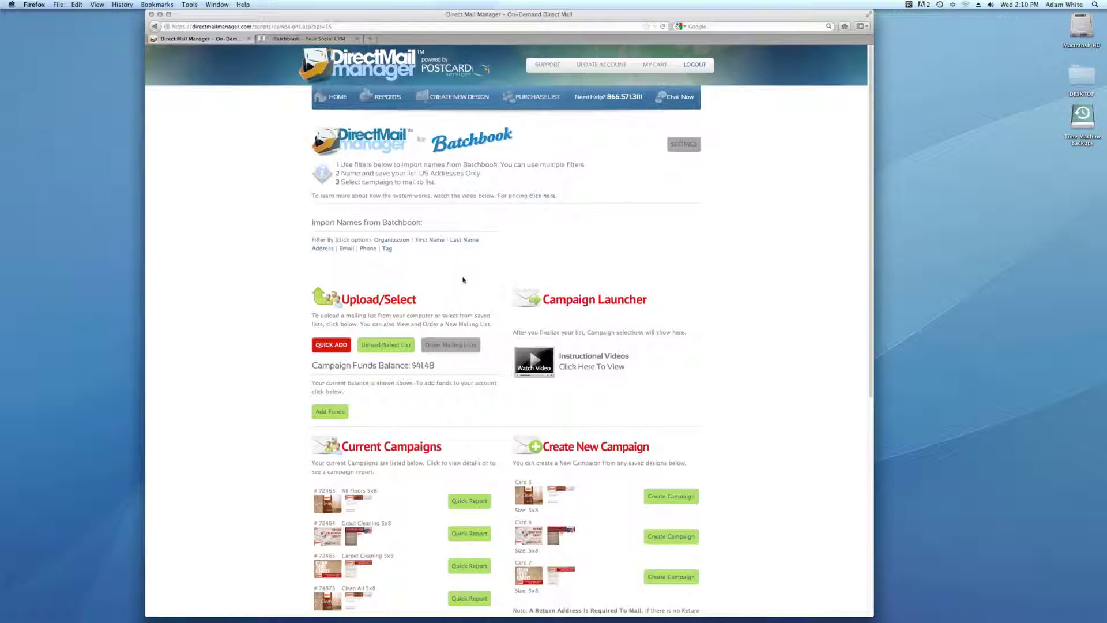
left_click(387, 248)
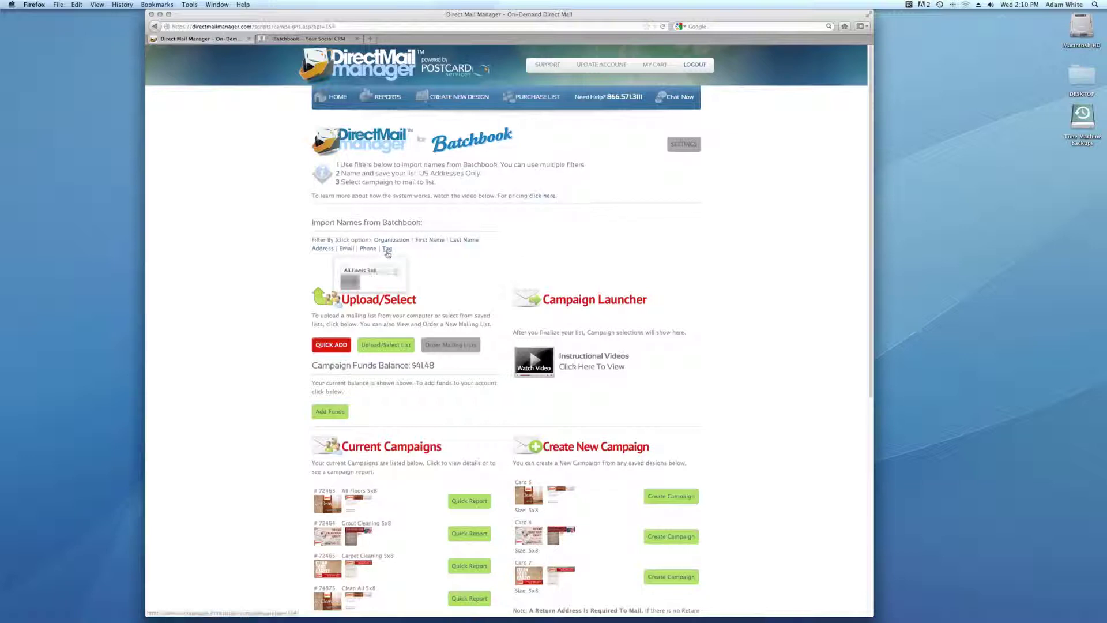
left_click(383, 271)
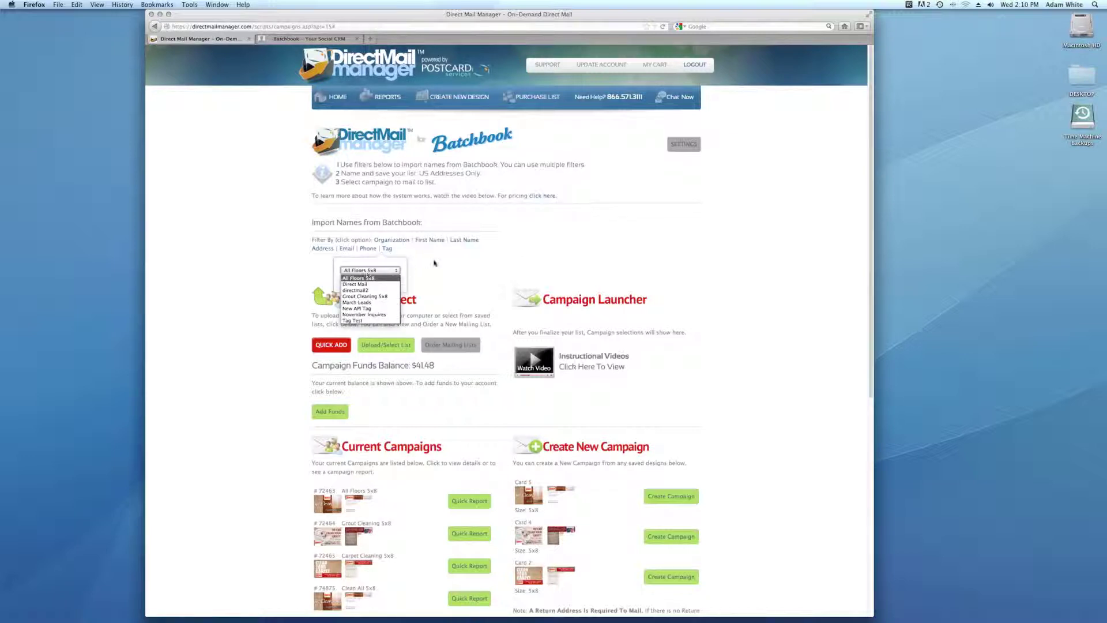
left_click(388, 250)
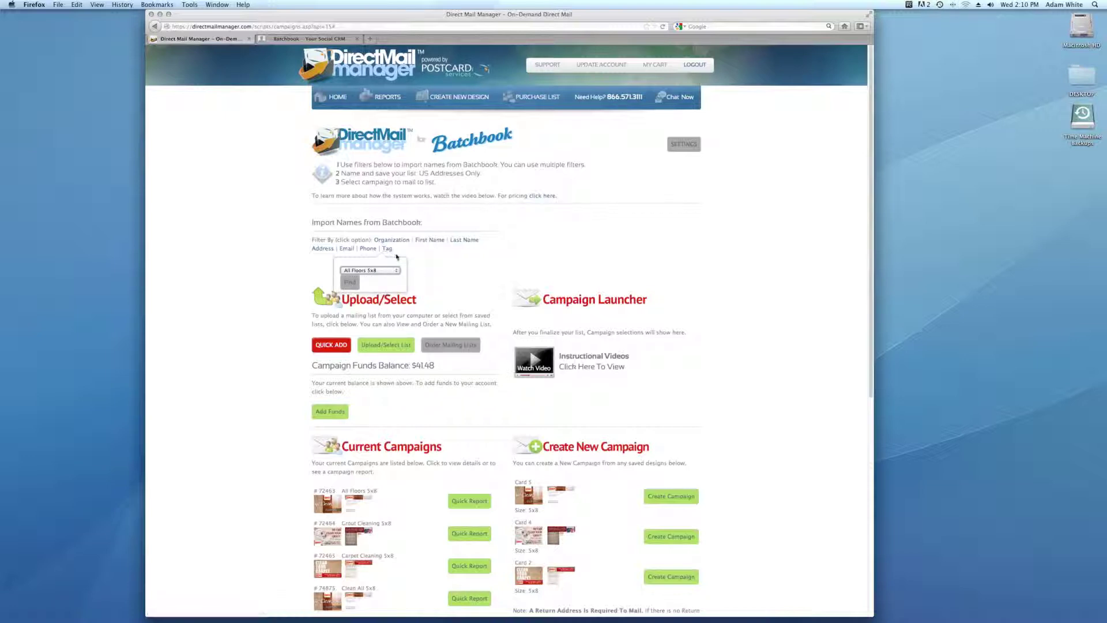
Step: Find Batchbook contacts by a first name and keep only the first of the two matches
left_click(387, 250)
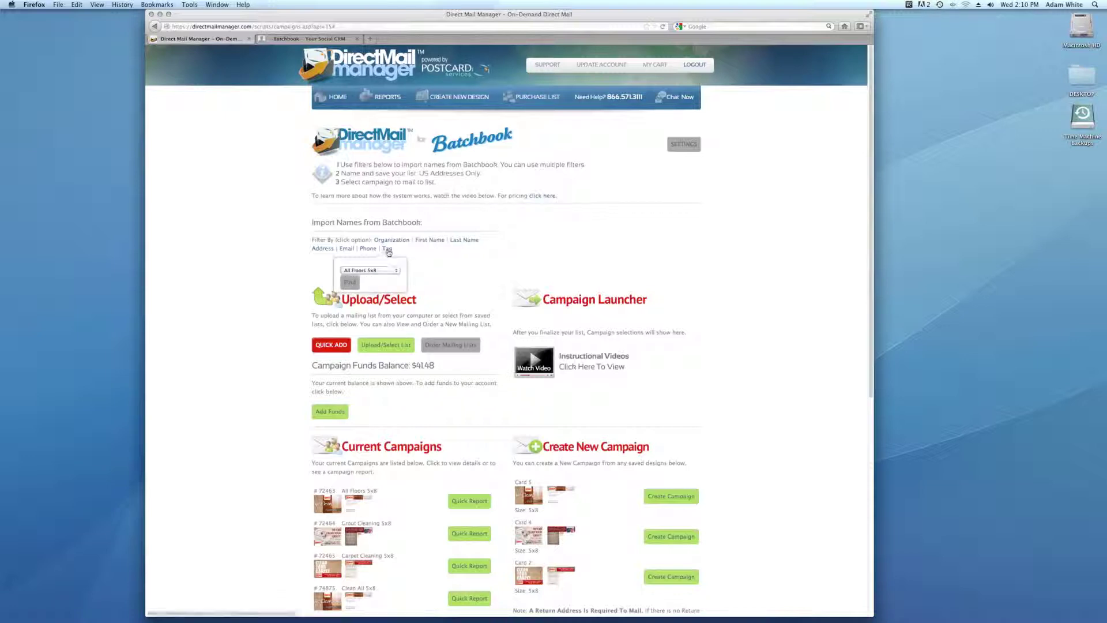
left_click(432, 241)
type("Ben")
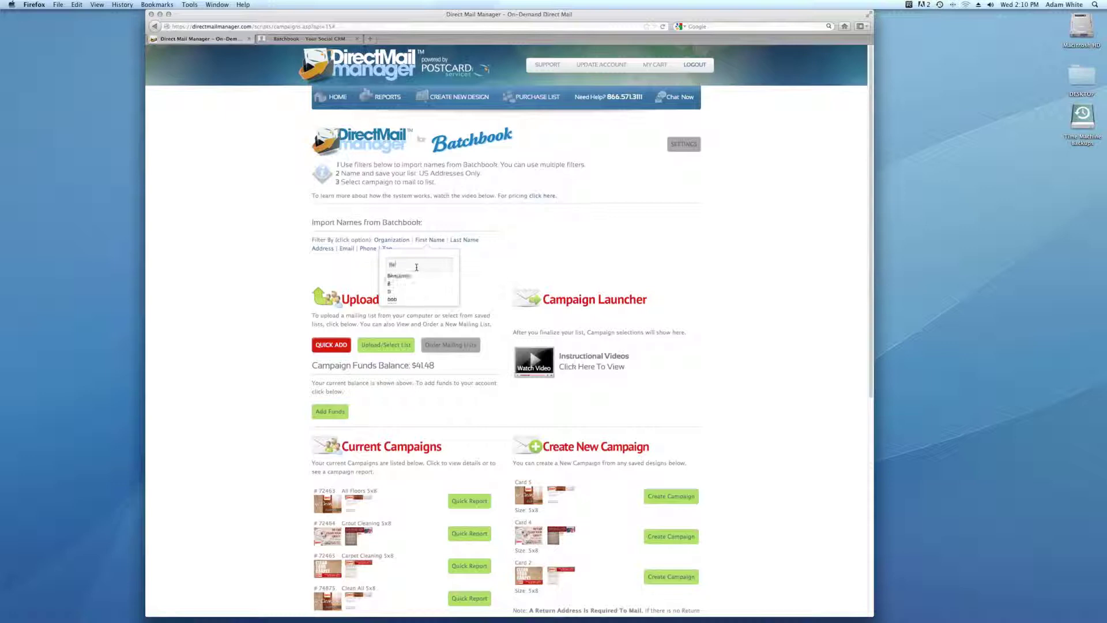
left_click(416, 275)
left_click(395, 287)
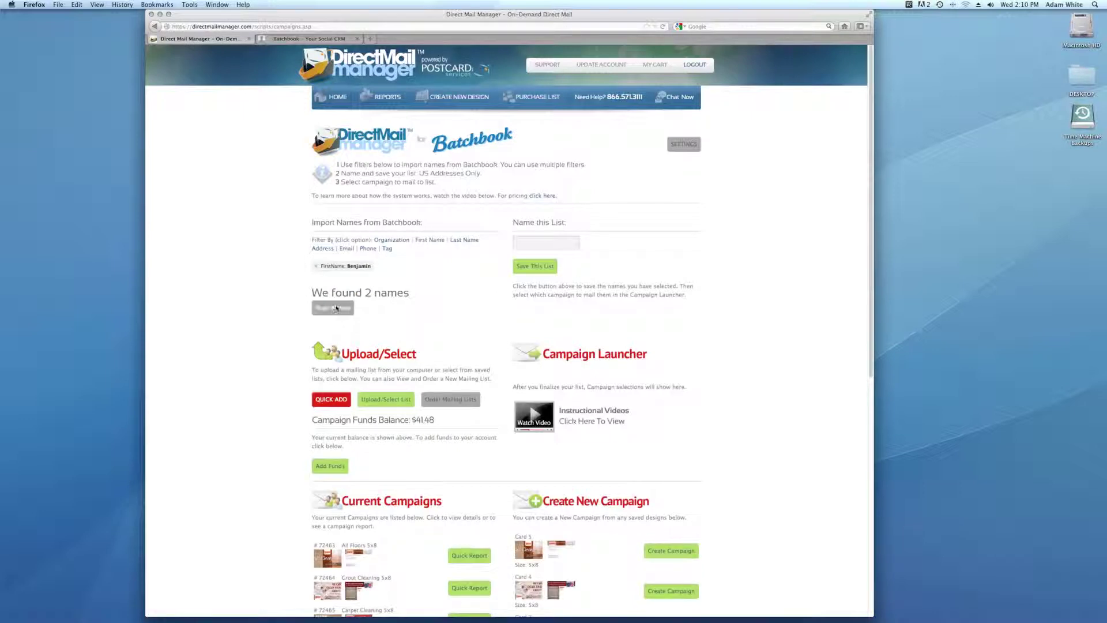
left_click(337, 308)
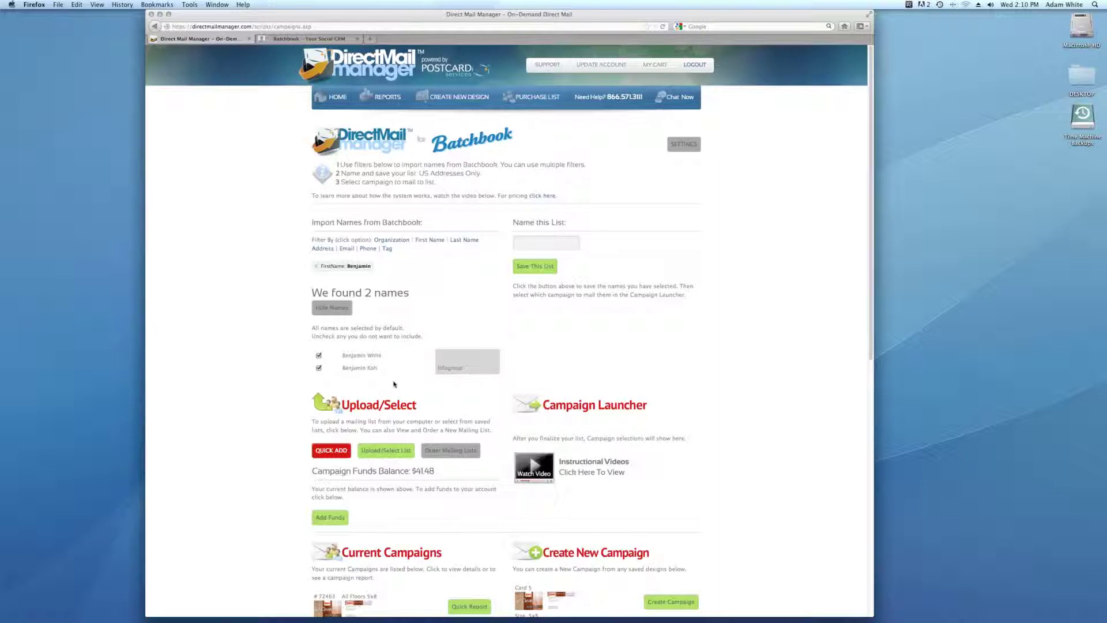
left_click(319, 369)
left_click(341, 310)
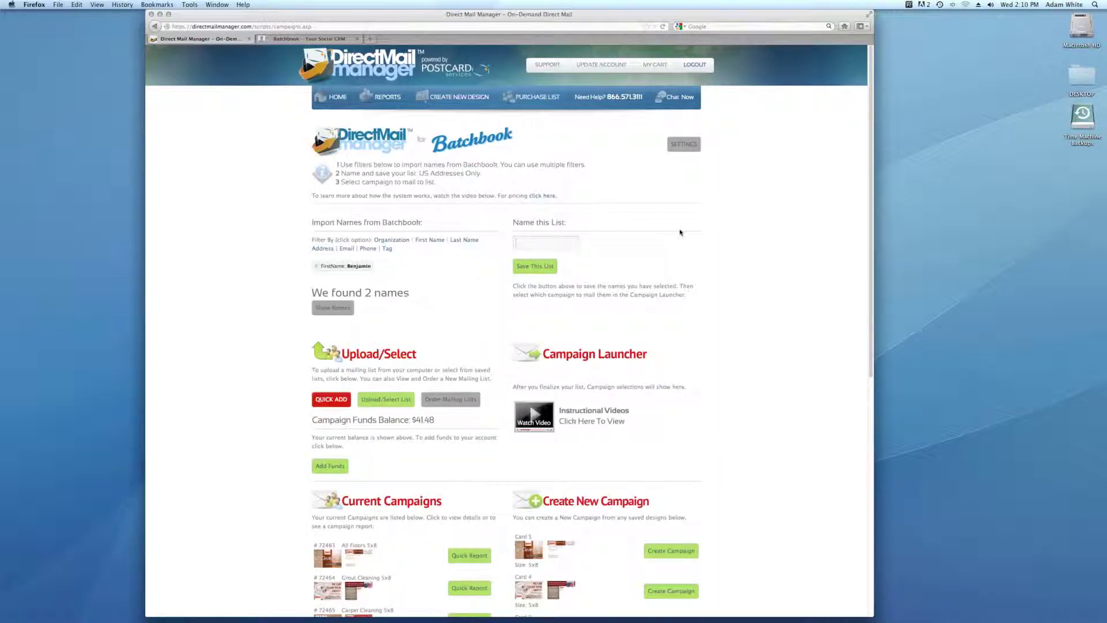
Step: Name the one-contact list WendsMailing and save it to the Campaign Launcher
type("Wendsed")
key("BackSpace")
key("BackSpace")
key("BackSpace")
key("BackSpace")
type("Mailin")
left_click(530, 266)
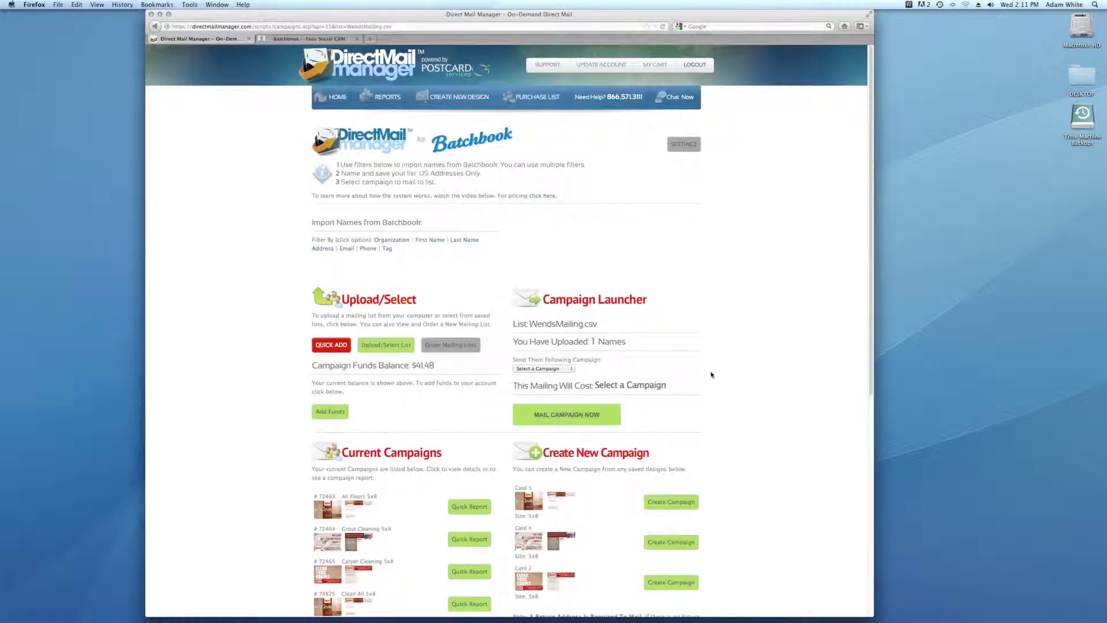
Step: Assign the Grout Cleaning 5x8 campaign ($0.63) to the list, cancel mailing, and view the Batchbook contact
scroll(712, 375, "down", 3)
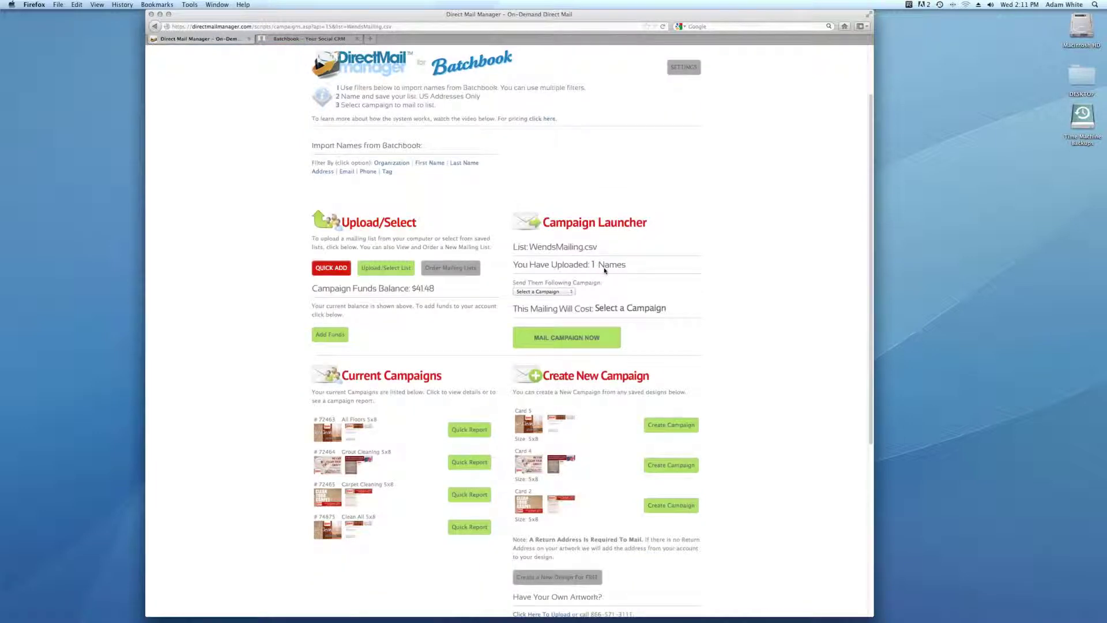
left_click(561, 293)
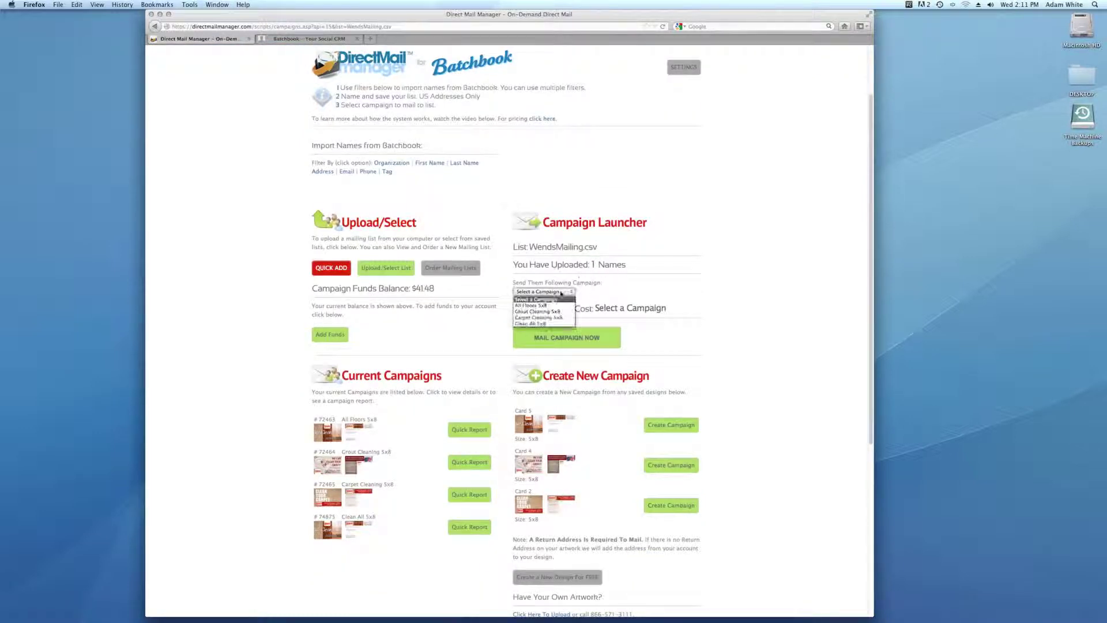
left_click(555, 311)
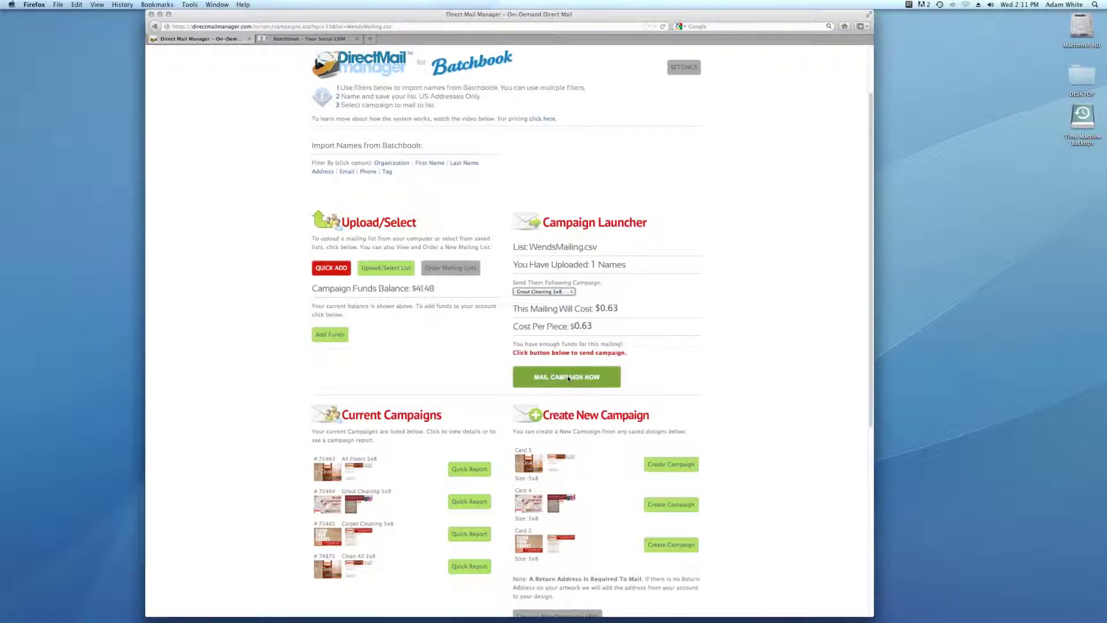
left_click(568, 377)
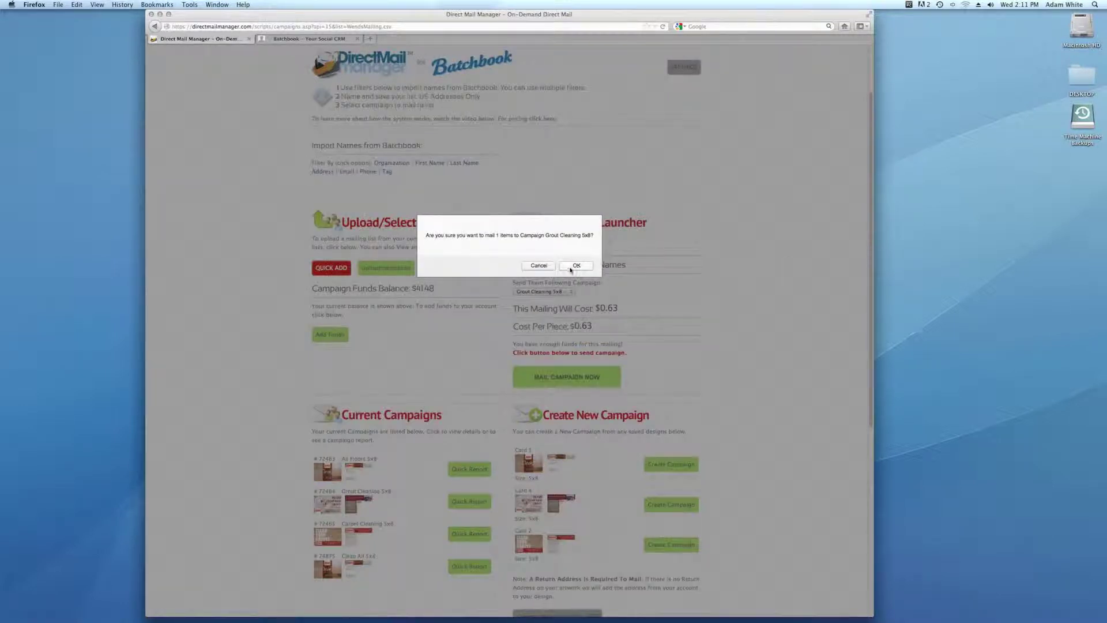
left_click(539, 266)
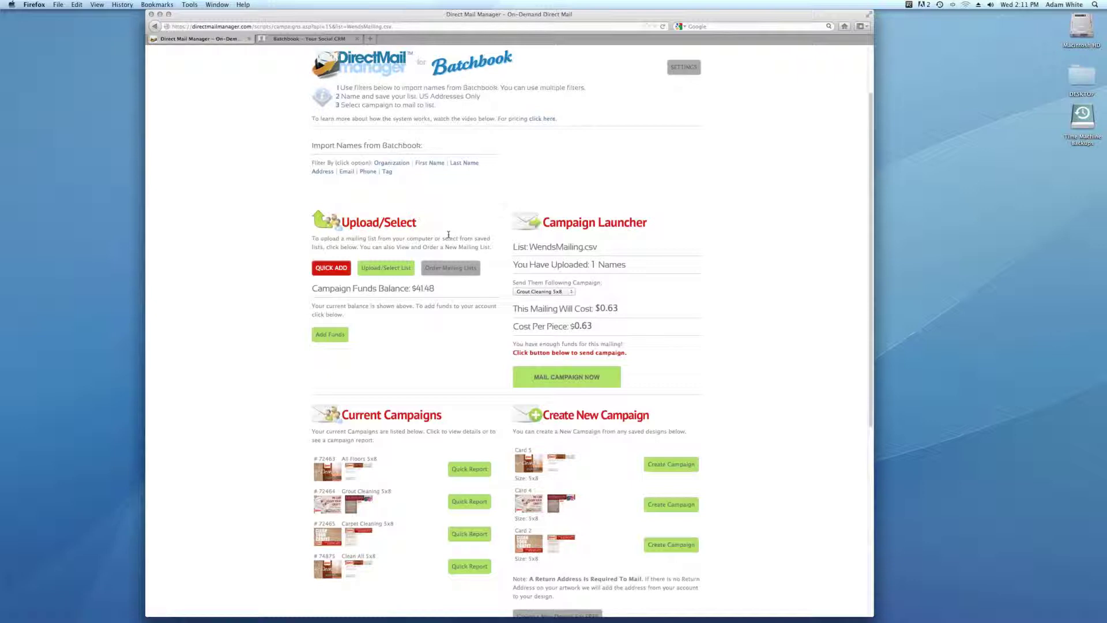
left_click(320, 39)
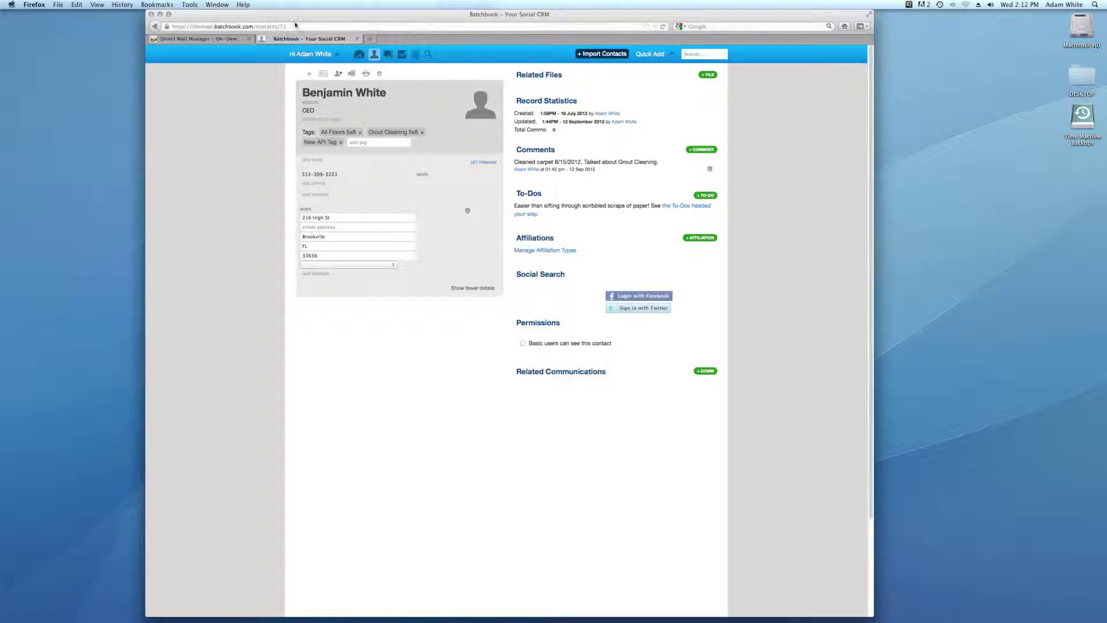
left_click(208, 40)
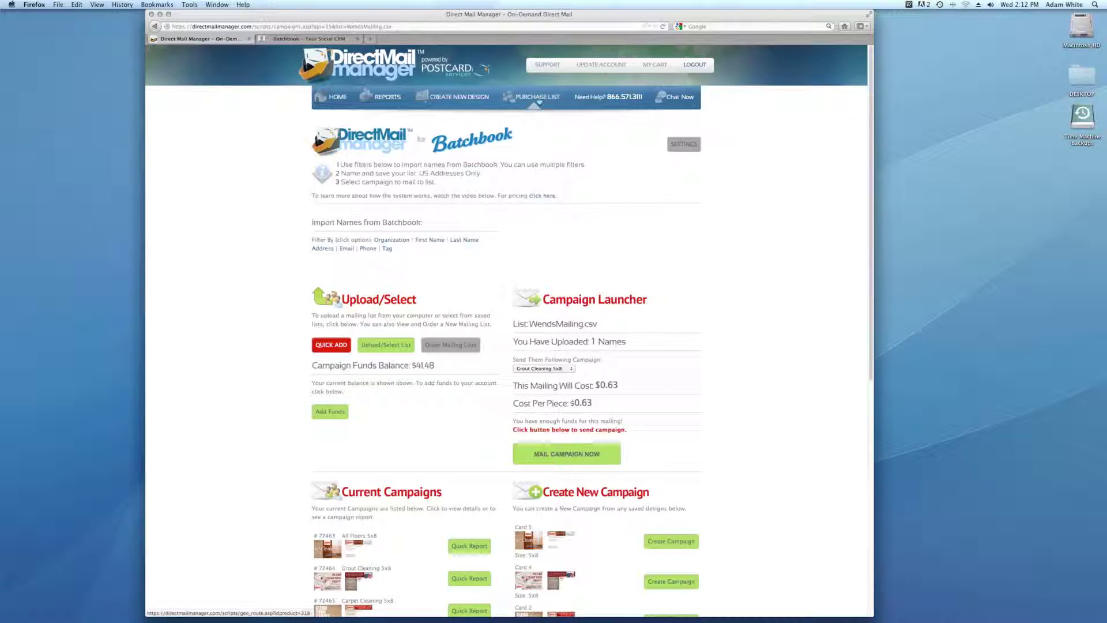
Step: Start a list purchase from All Consumers Mailing List and search for a Tampa address
left_click(539, 97)
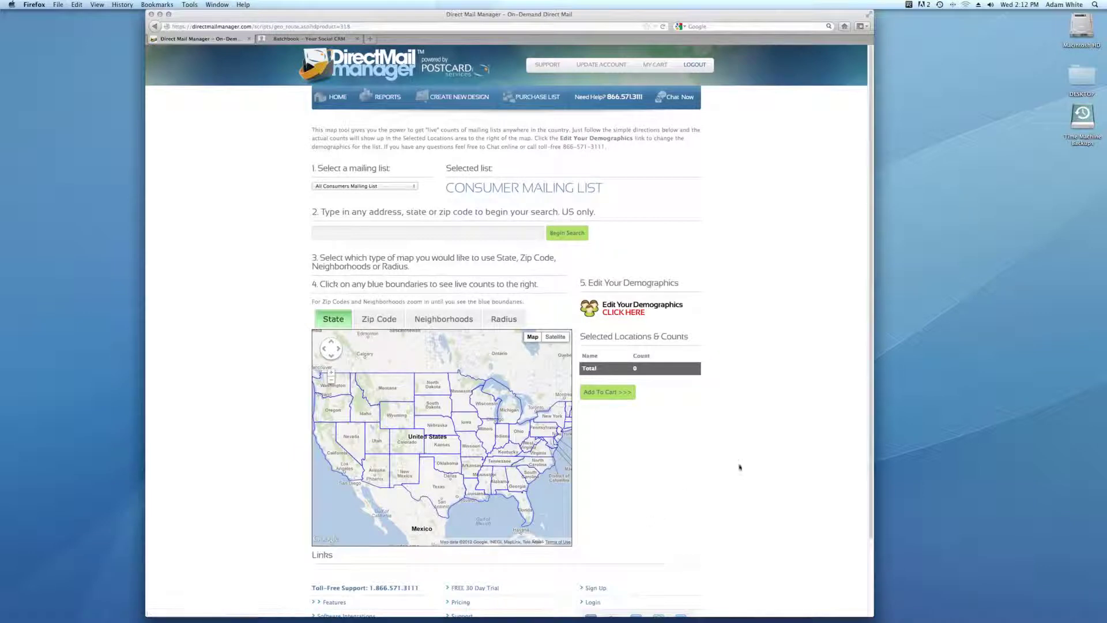
scroll(785, 431, "down", 1)
left_click(393, 180)
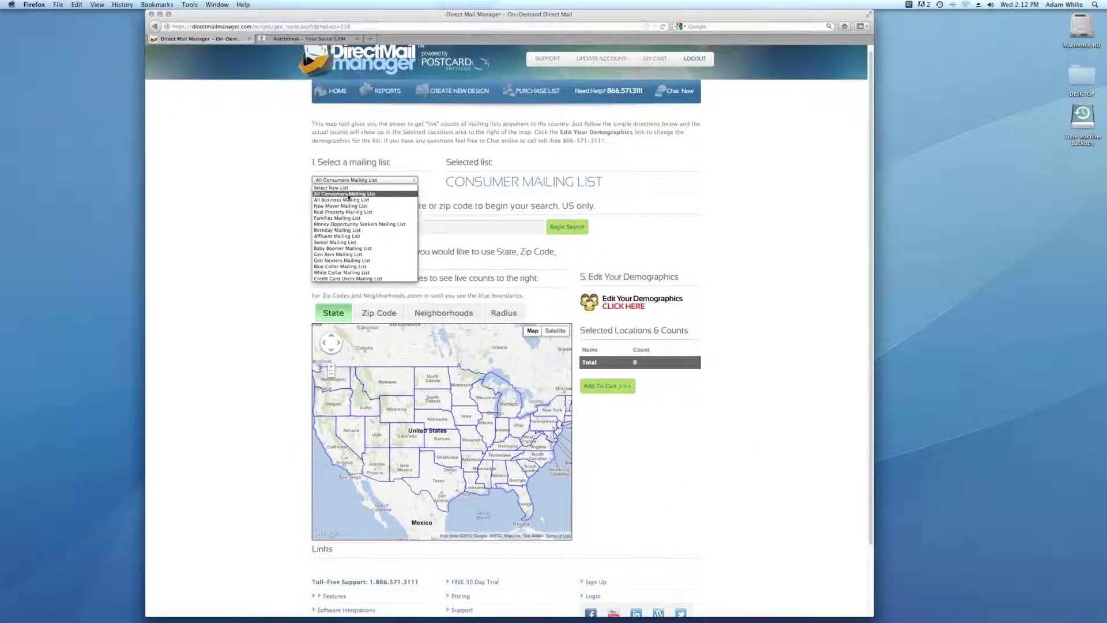
left_click(348, 194)
left_click(344, 228)
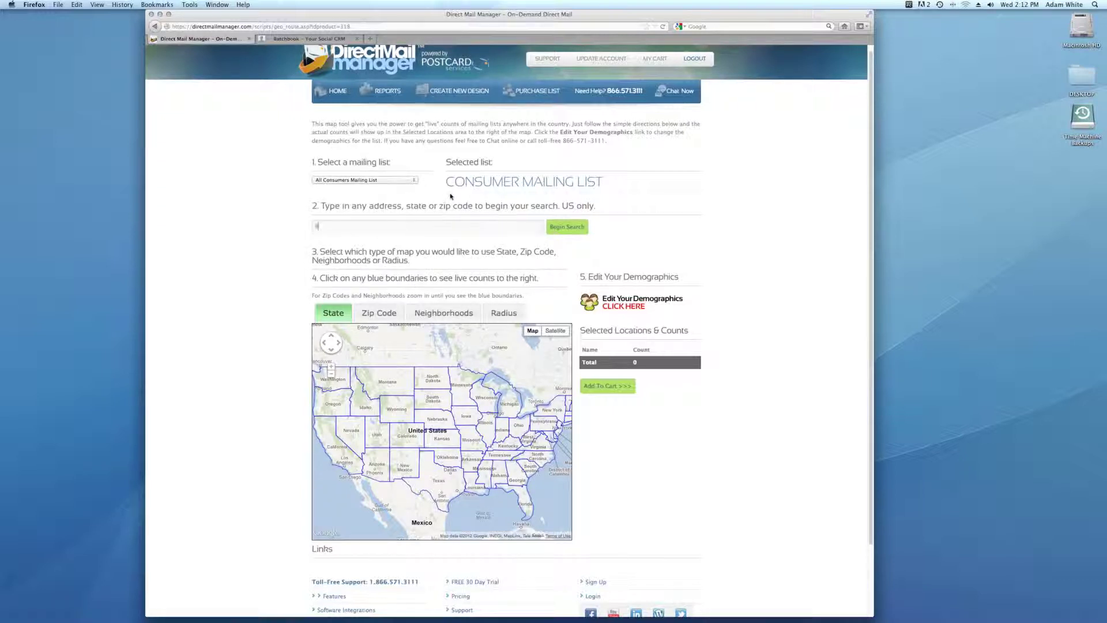
type("9216")
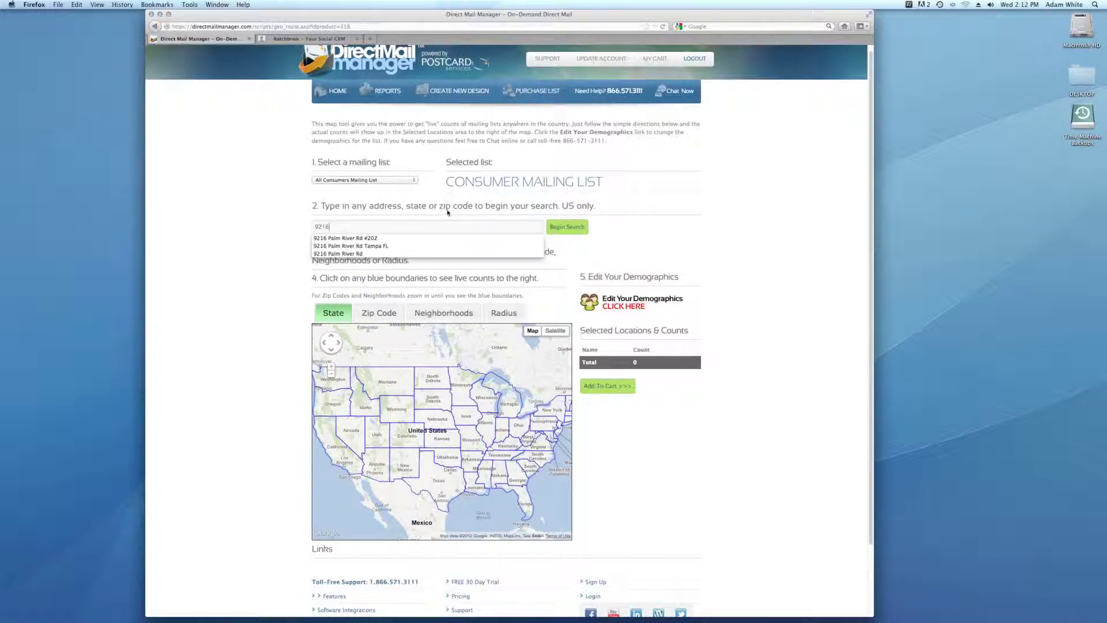
left_click(369, 245)
Step: Show zip boundaries, select zip 33619 (9,675 names), and open the demographic options
left_click(564, 228)
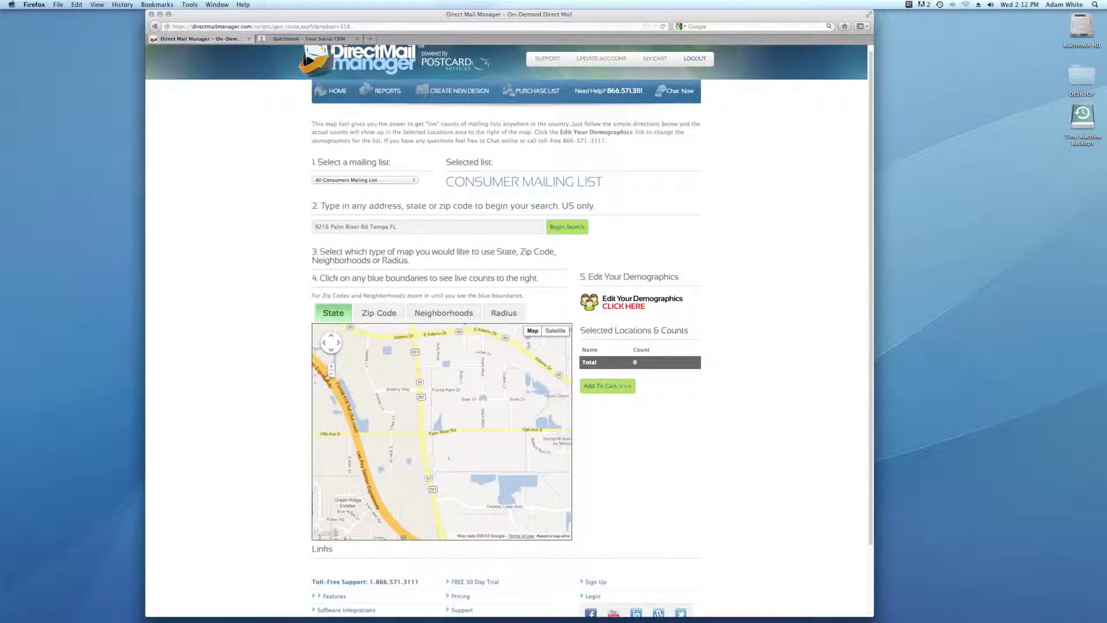
left_click(330, 373)
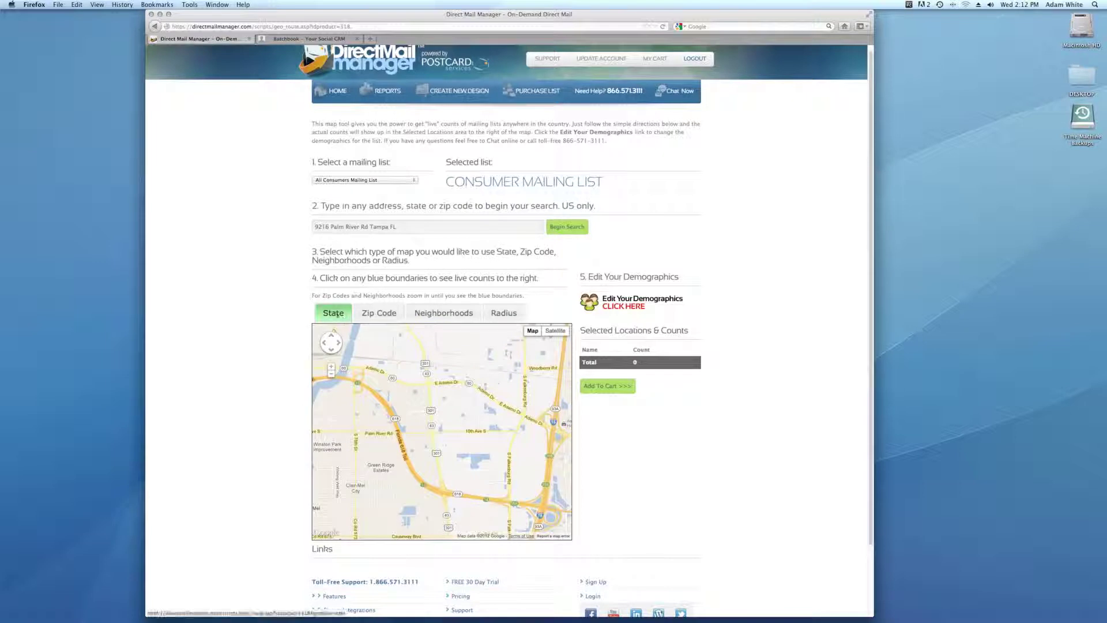
left_click(387, 314)
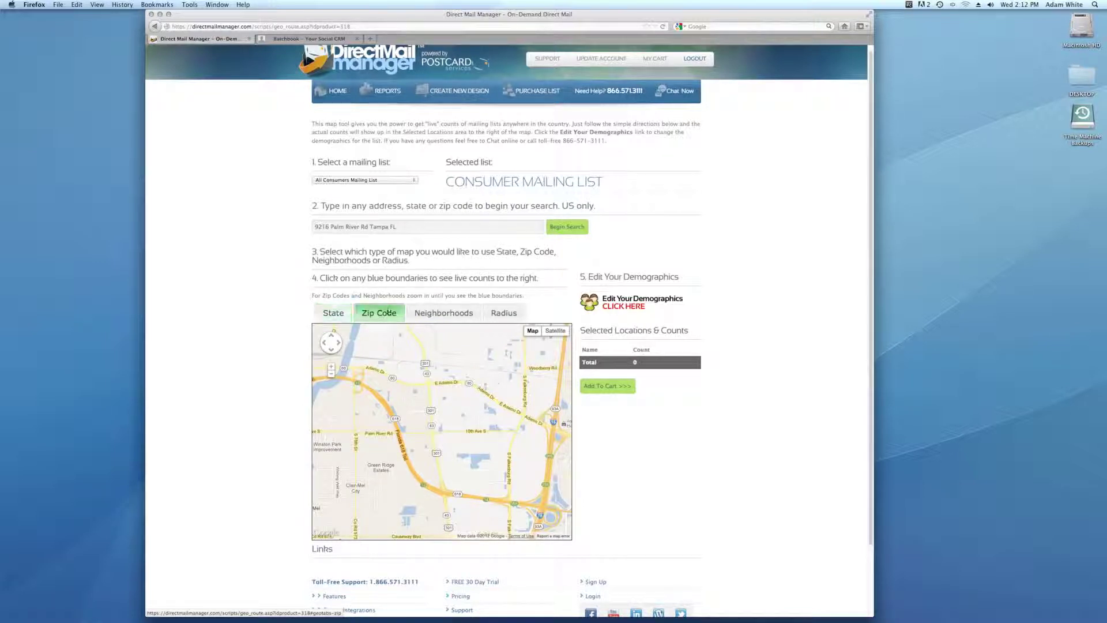
left_click(331, 374)
left_click(332, 374)
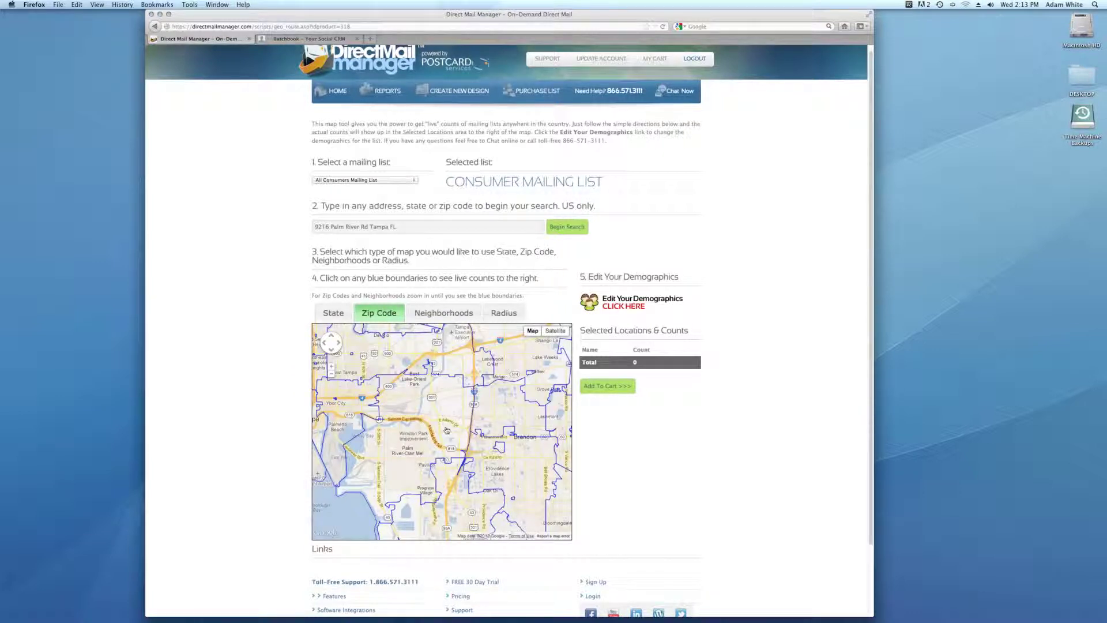
left_click(423, 428)
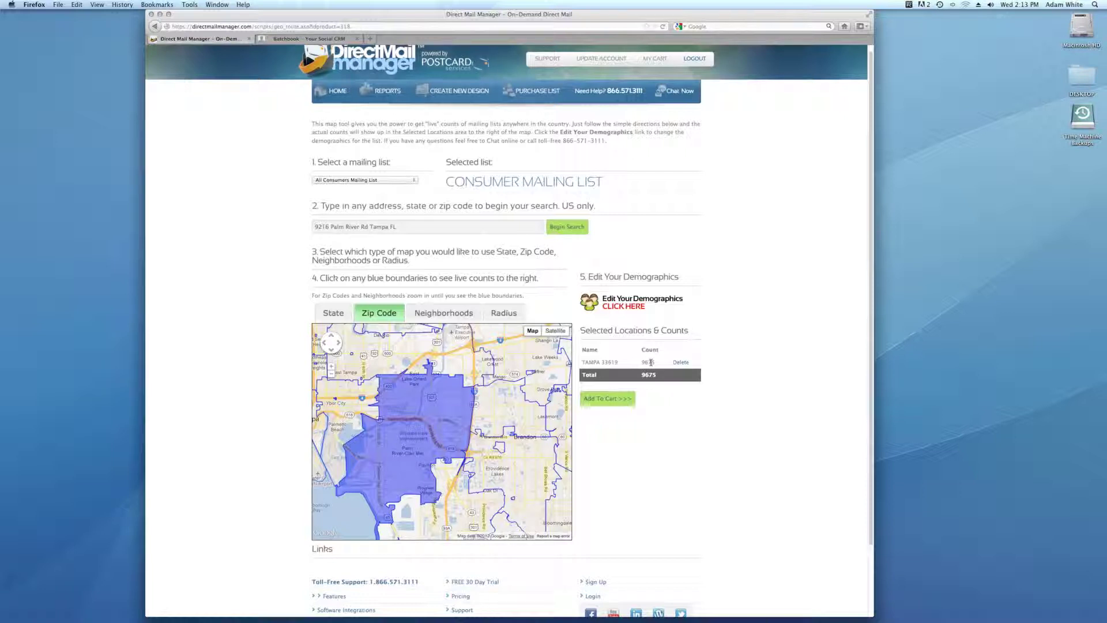
left_click(631, 305)
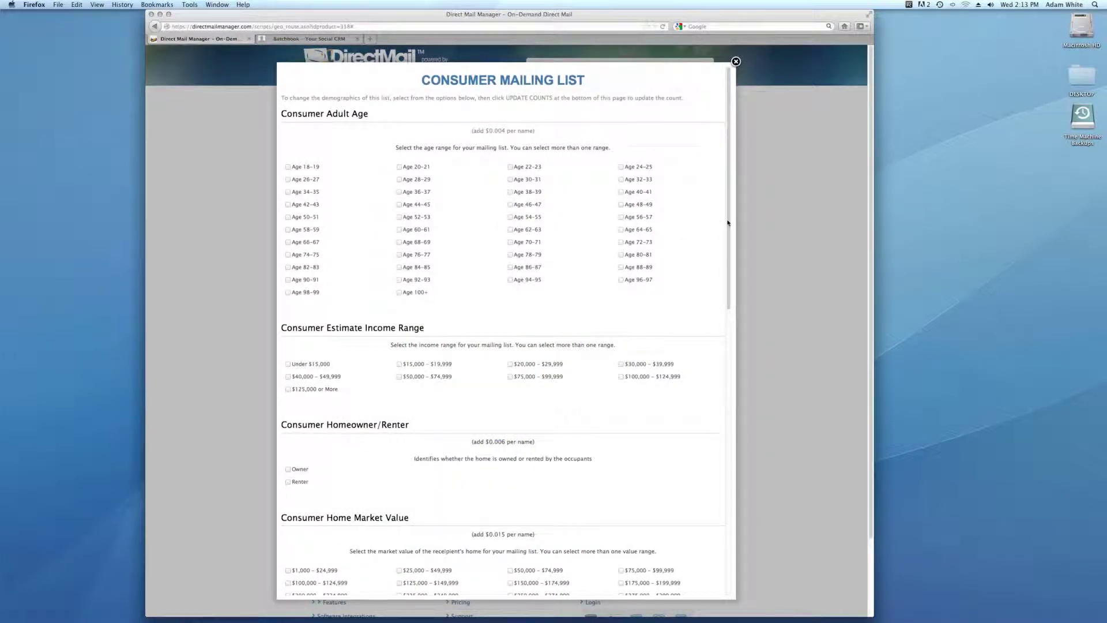
Step: Review the demographic options, recalculate the name counts, and return to the campaigns home page
scroll(727, 223, "down", 5)
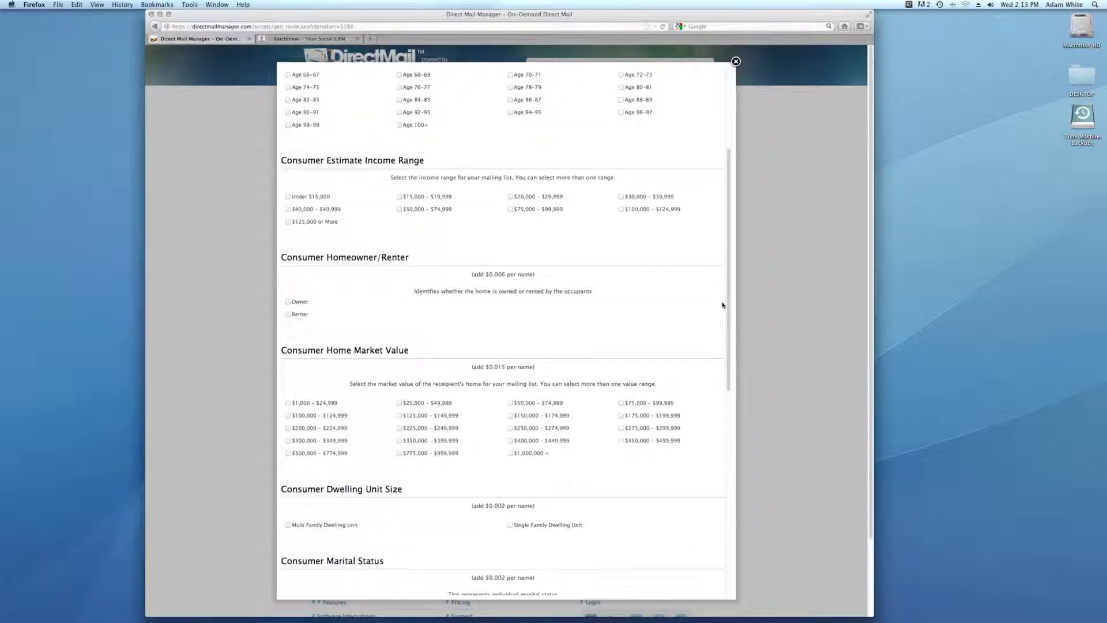
scroll(719, 254, "up", 5)
scroll(717, 227, "down", 8)
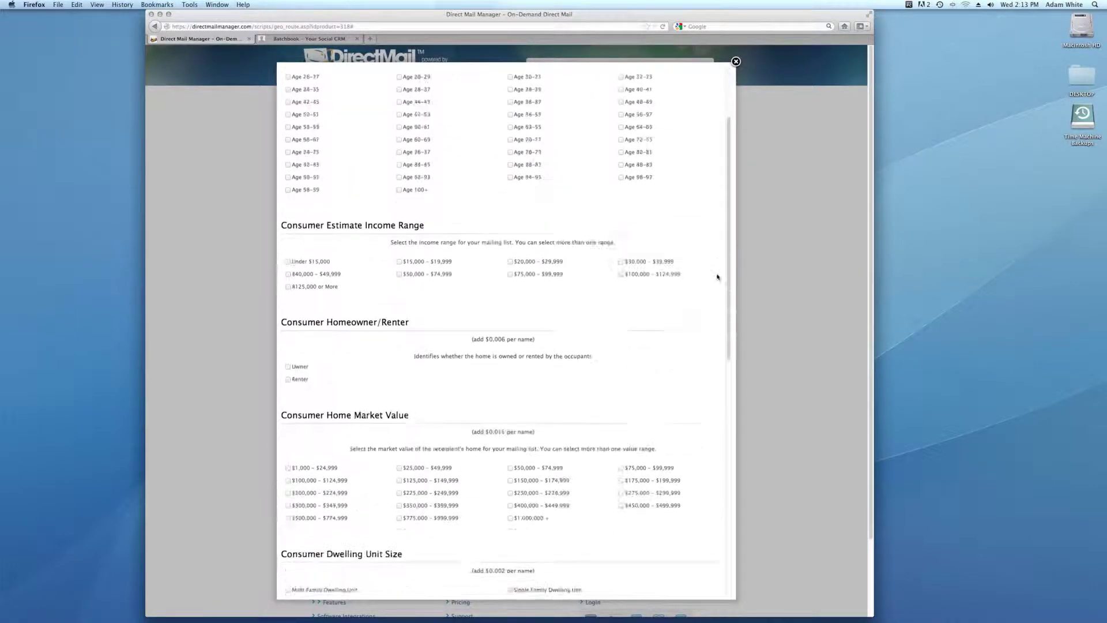
scroll(729, 365, "down", 6)
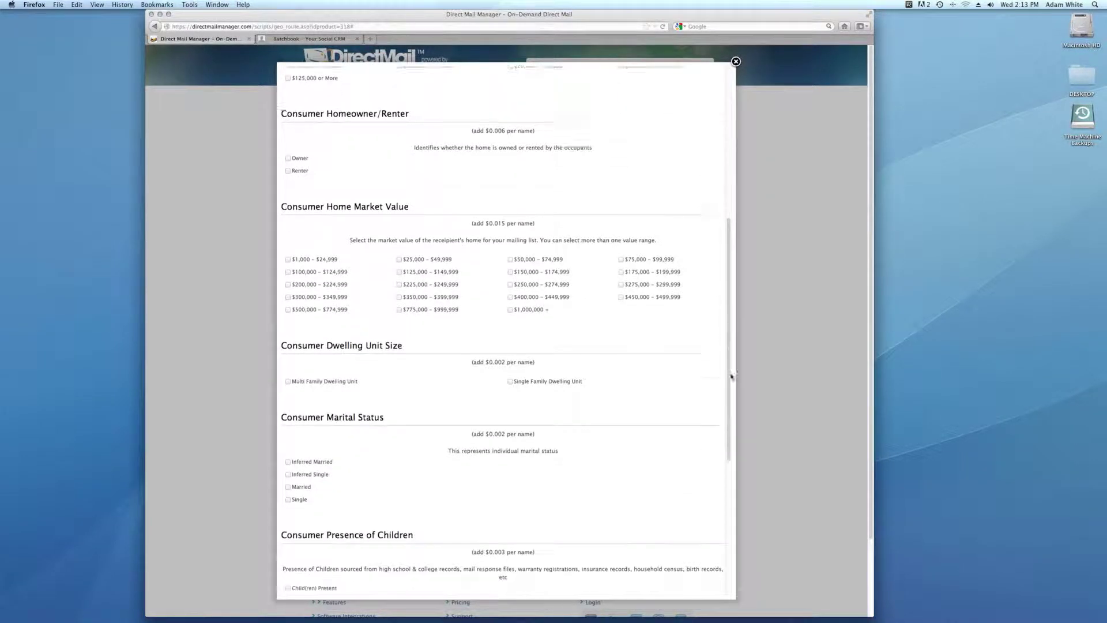
scroll(740, 484, "down", 2)
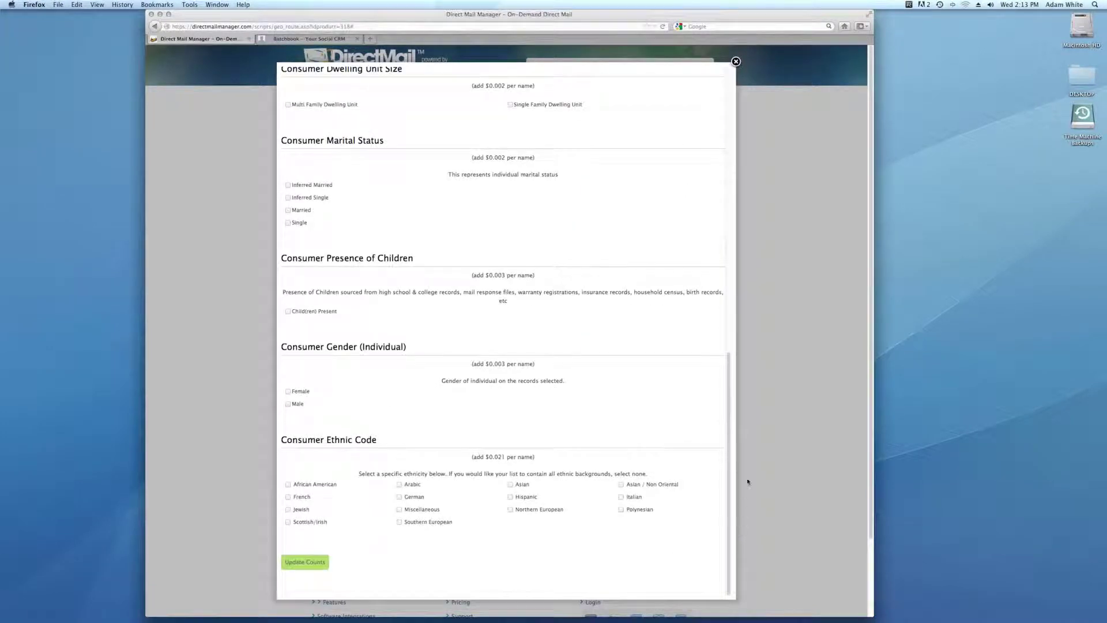
left_click_drag(730, 390, 729, 387)
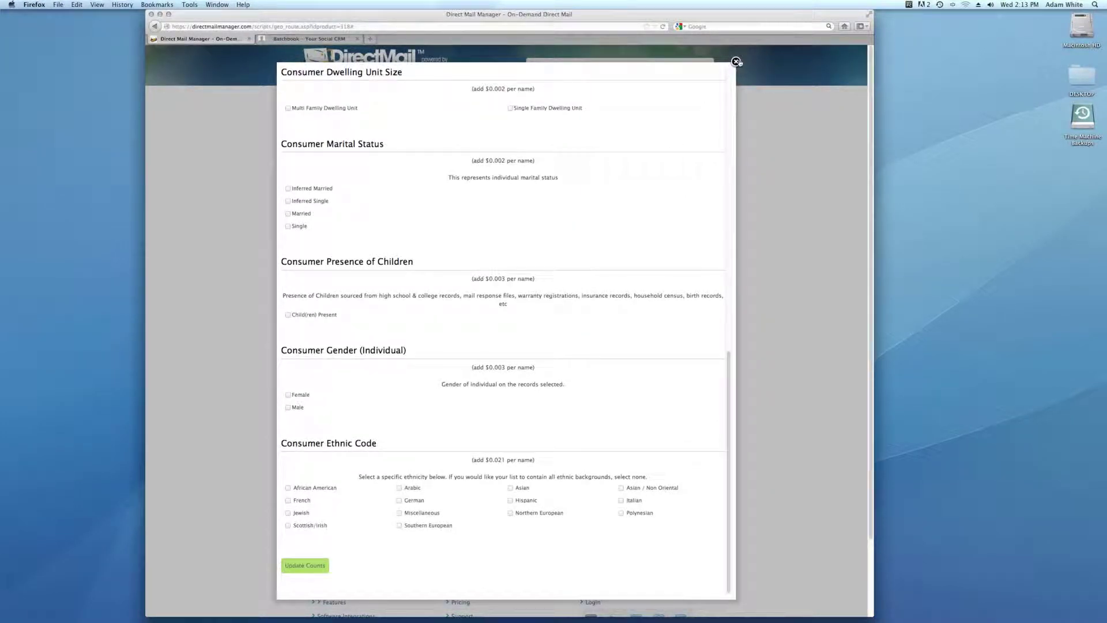
left_click(299, 567)
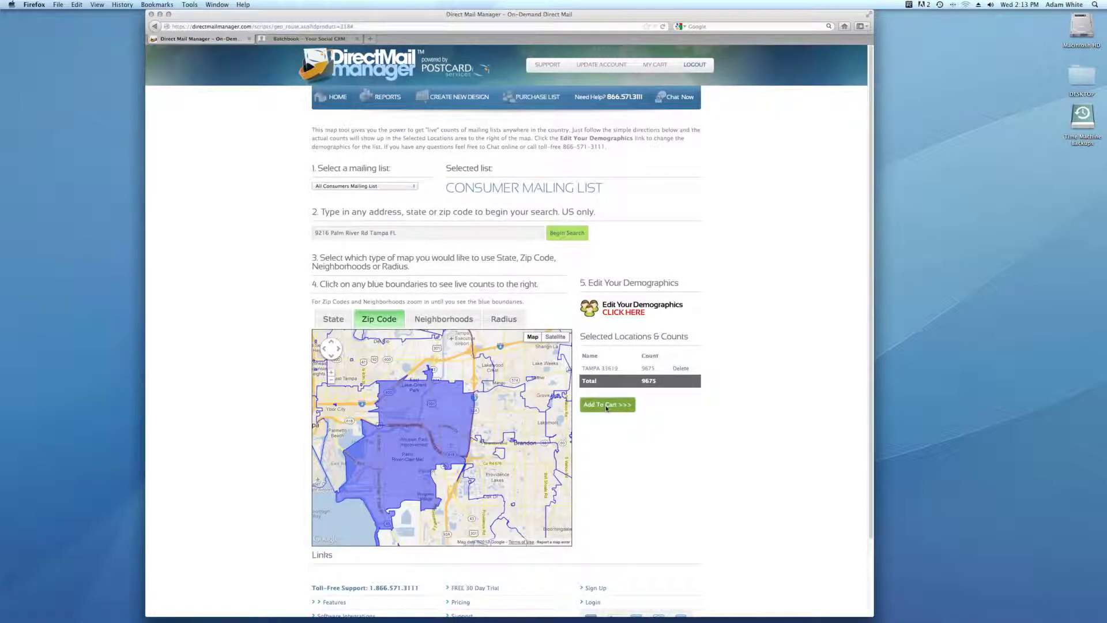
left_click(334, 100)
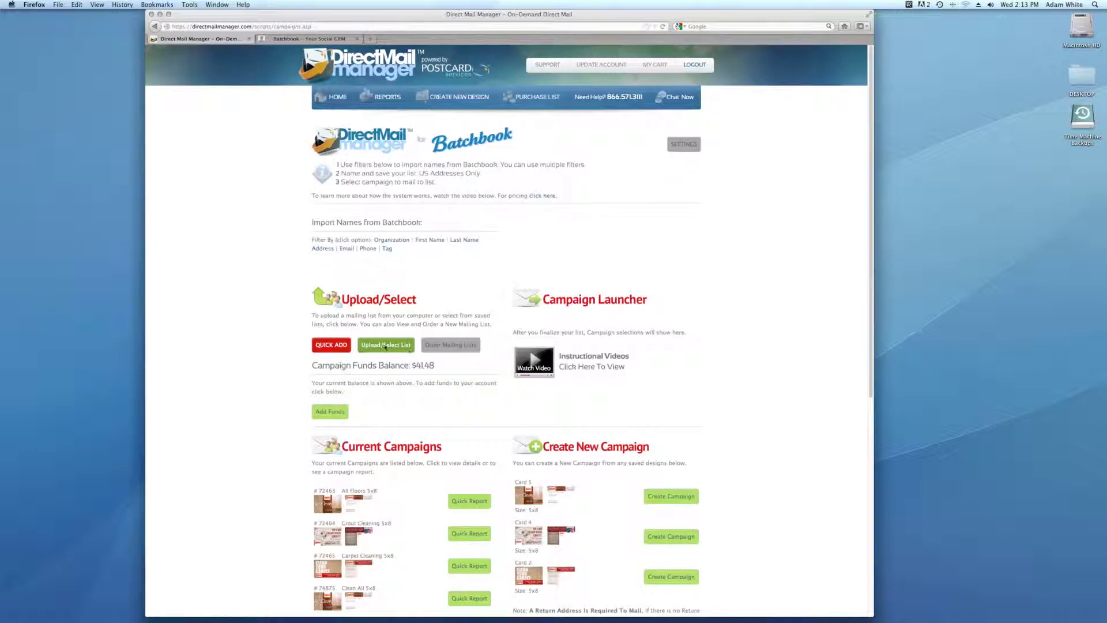
Step: Load the saved list Carpet62012.csv (11 names) without choosing a campaign
left_click(386, 344)
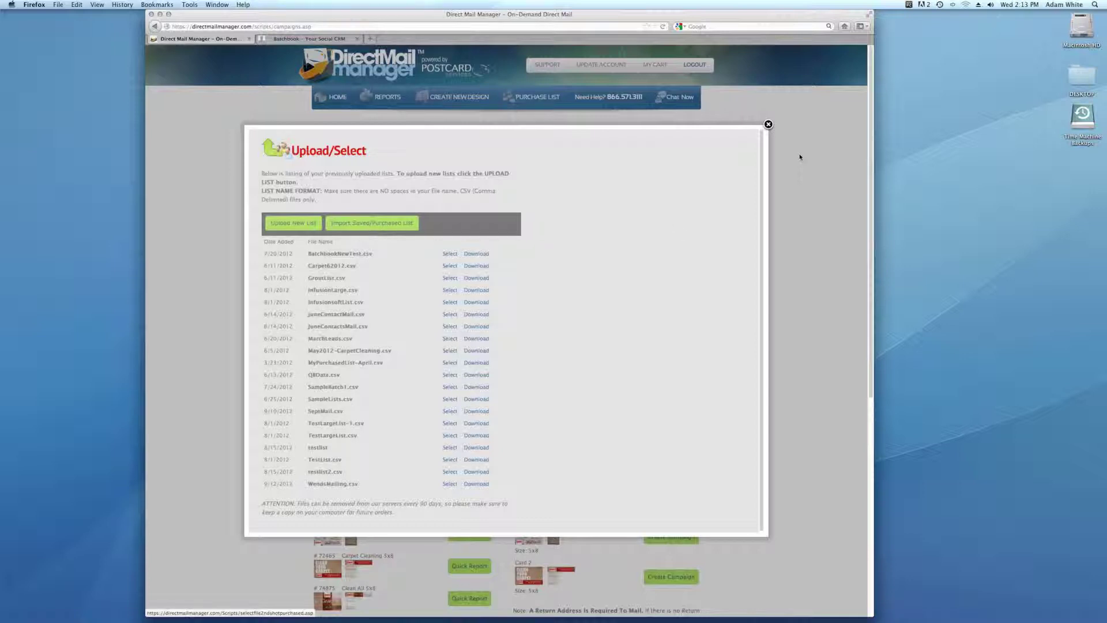
left_click(449, 266)
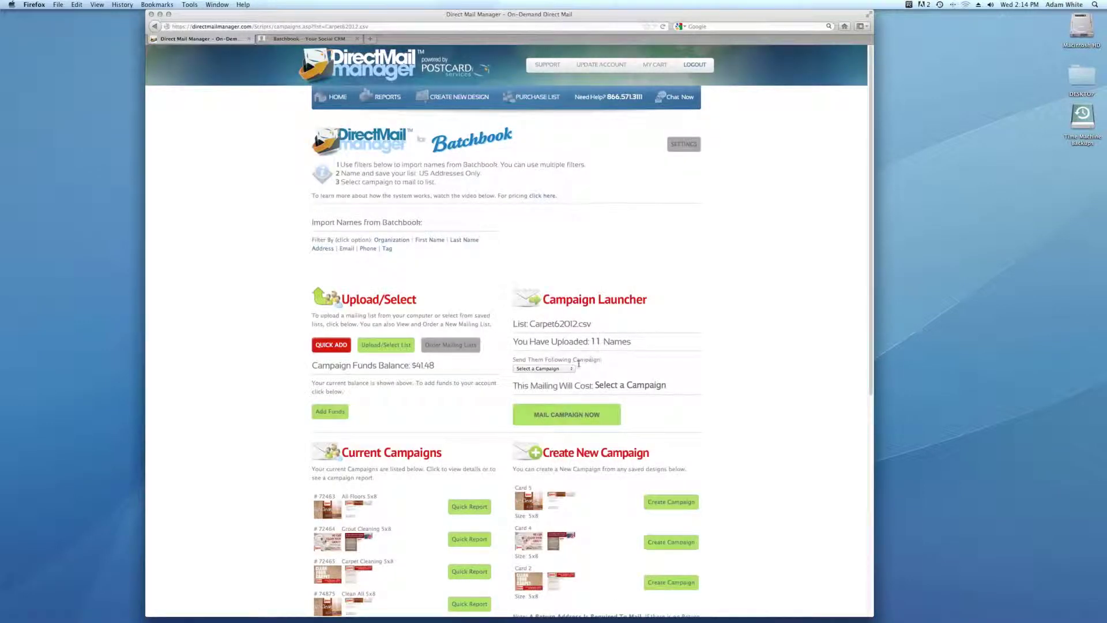
left_click(545, 368)
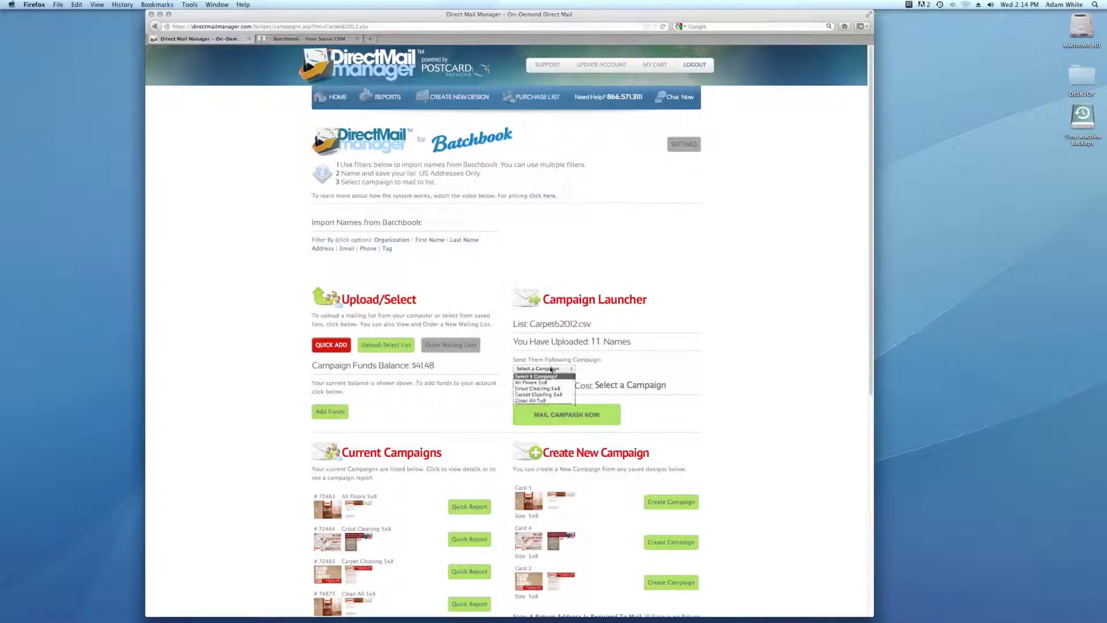
left_click(613, 358)
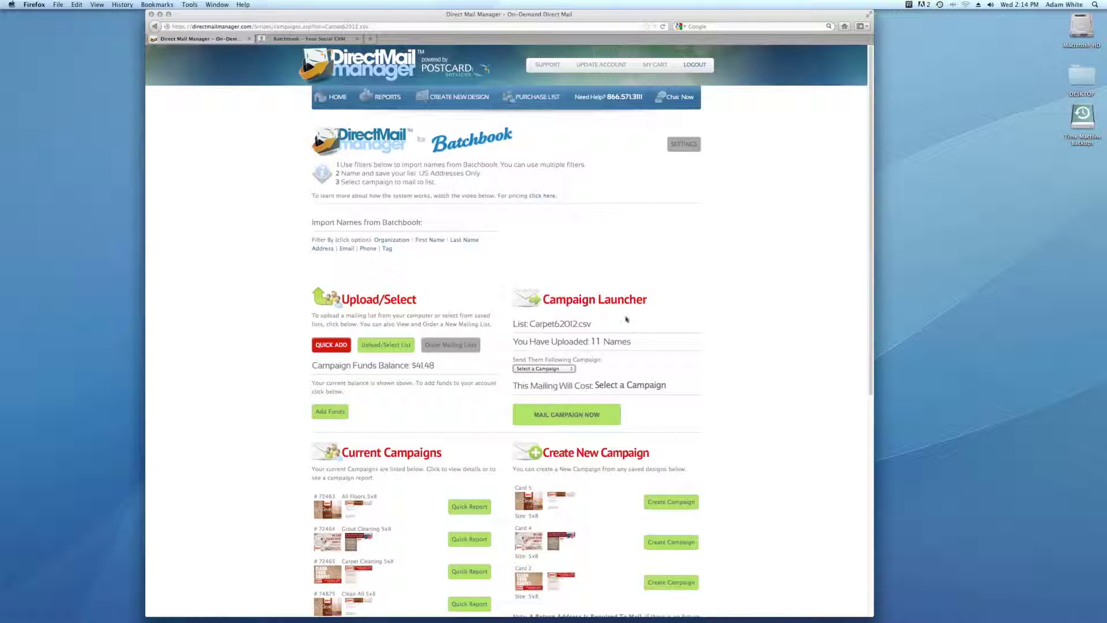
left_click(388, 346)
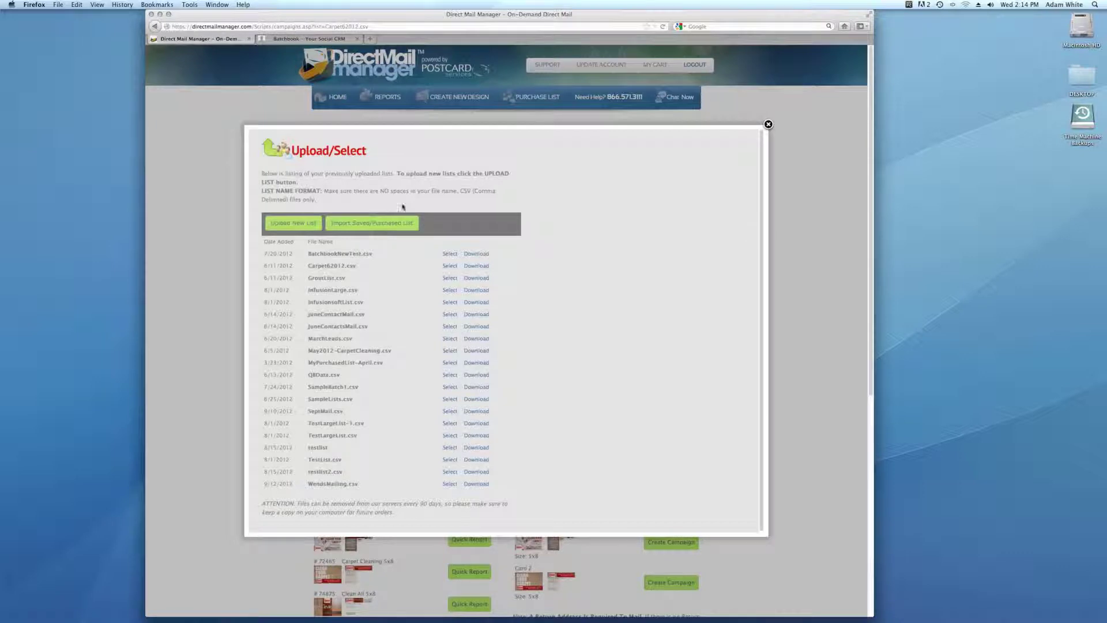
left_click(769, 125)
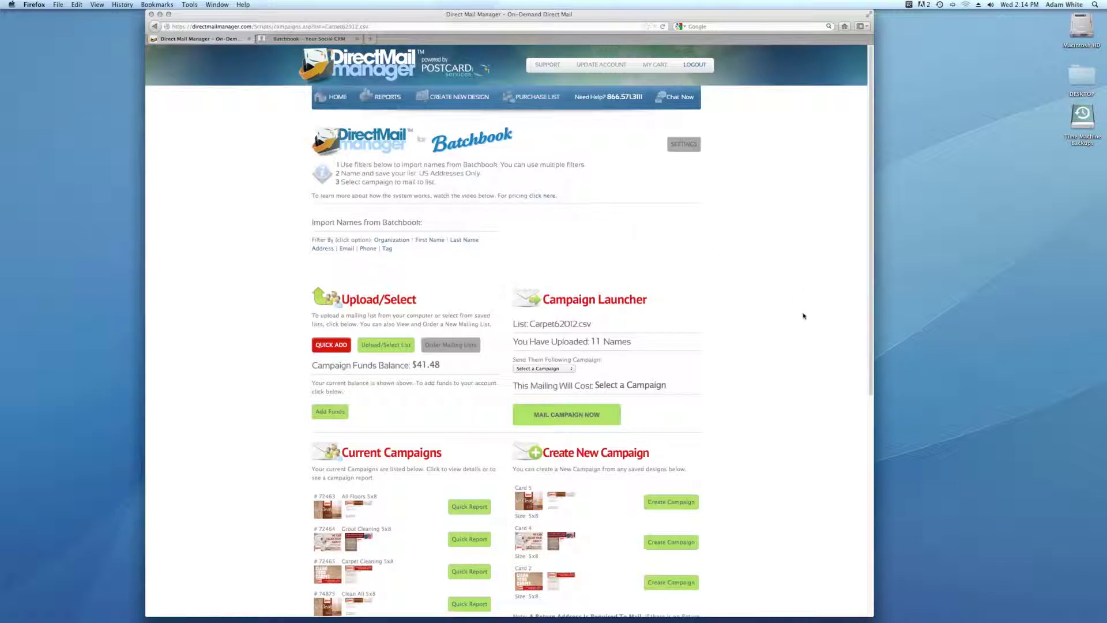
scroll(805, 310, "down", 5)
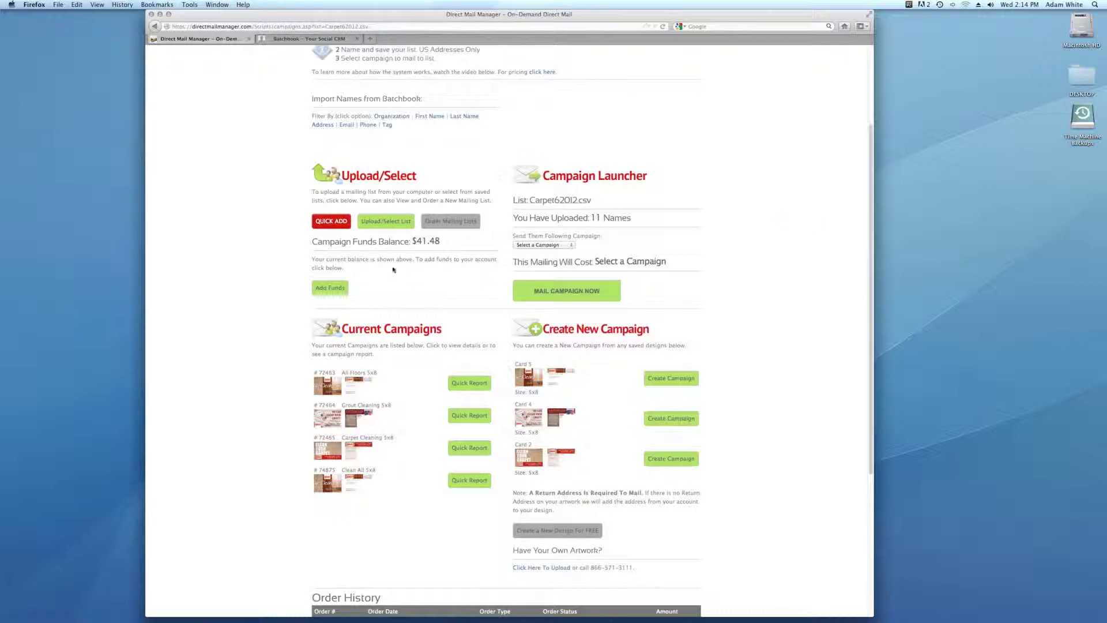
left_click(339, 227)
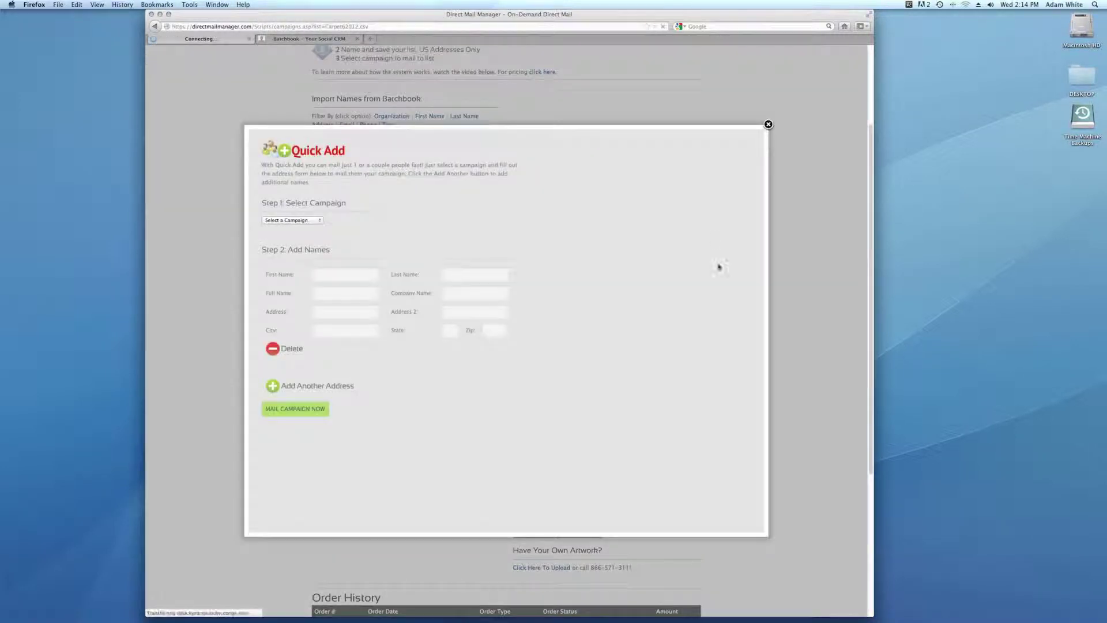
left_click(298, 221)
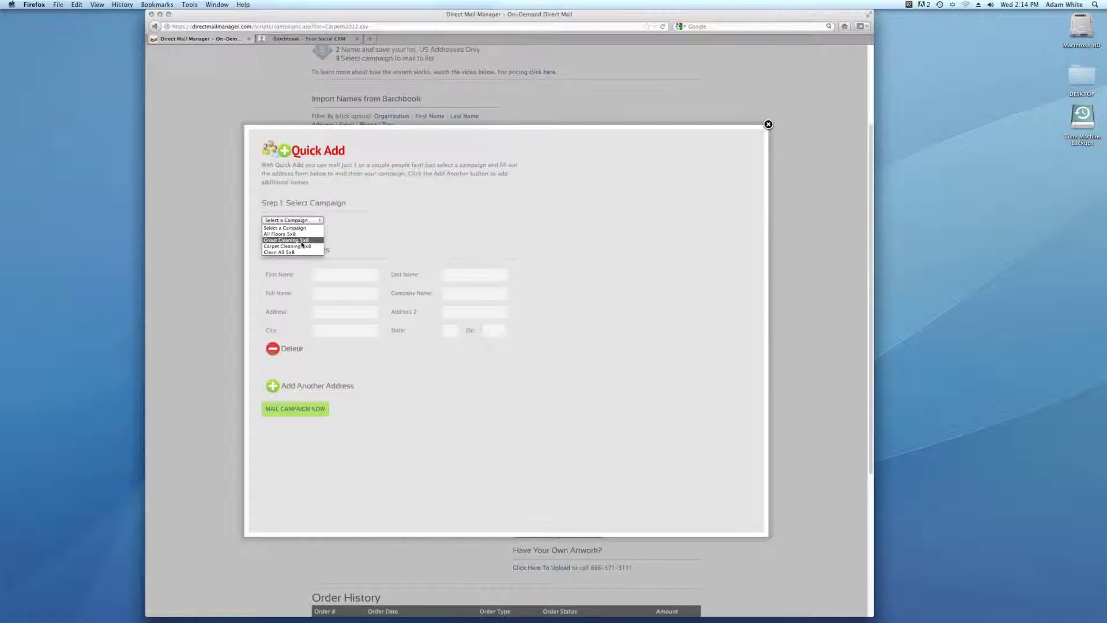
left_click(305, 245)
left_click(344, 278)
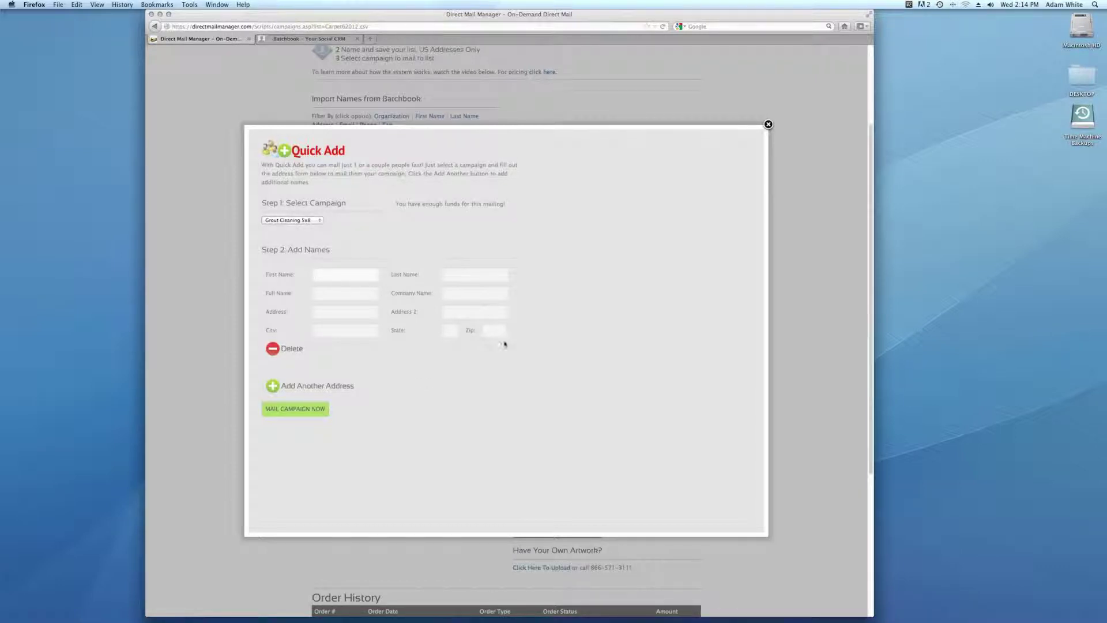
type("Adam")
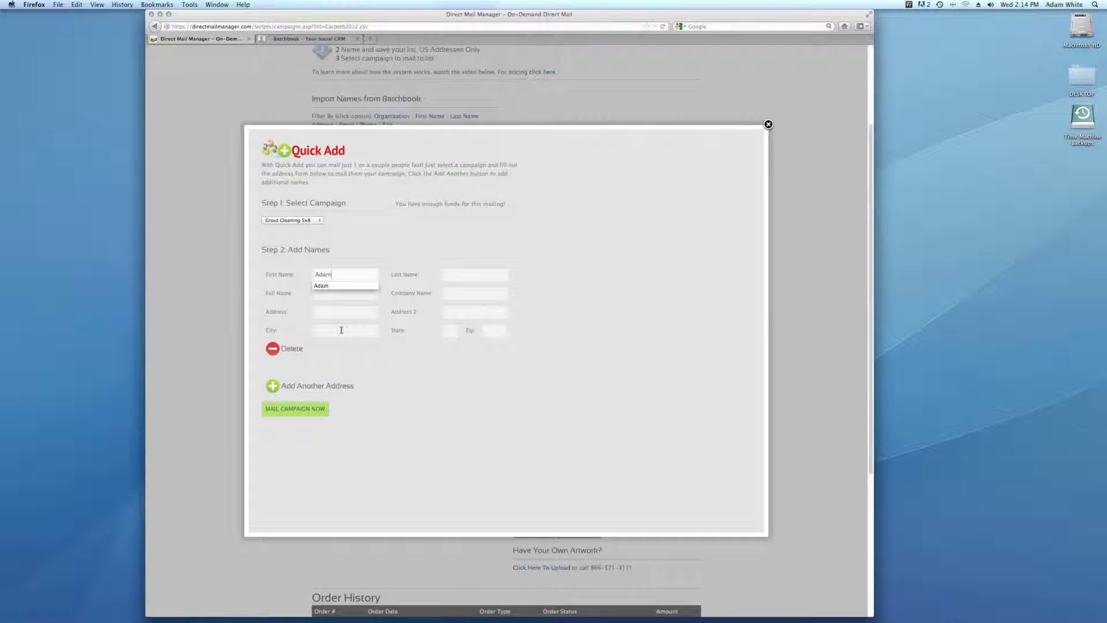
key("Tab")
type("Whi")
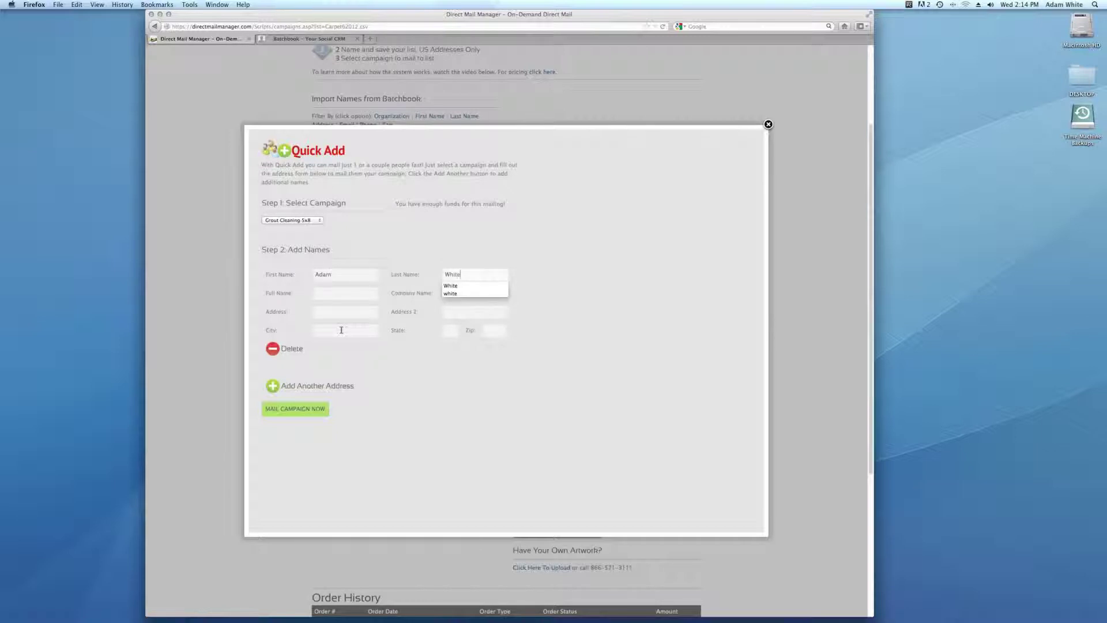
left_click(326, 296)
left_click(300, 392)
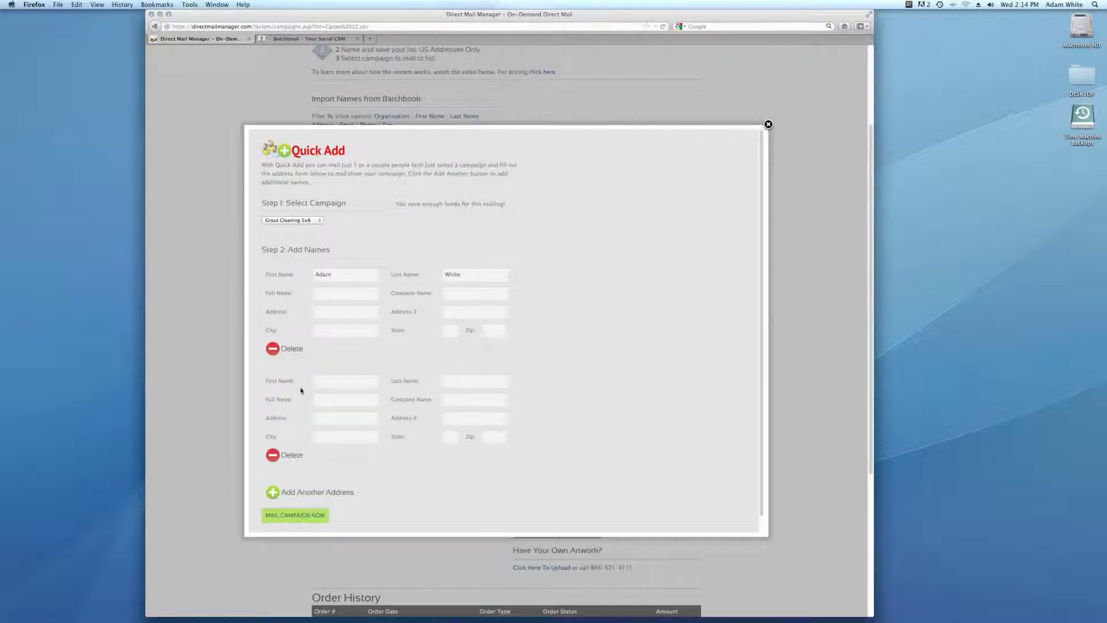
left_click(306, 491)
scroll(563, 396, "down", 4)
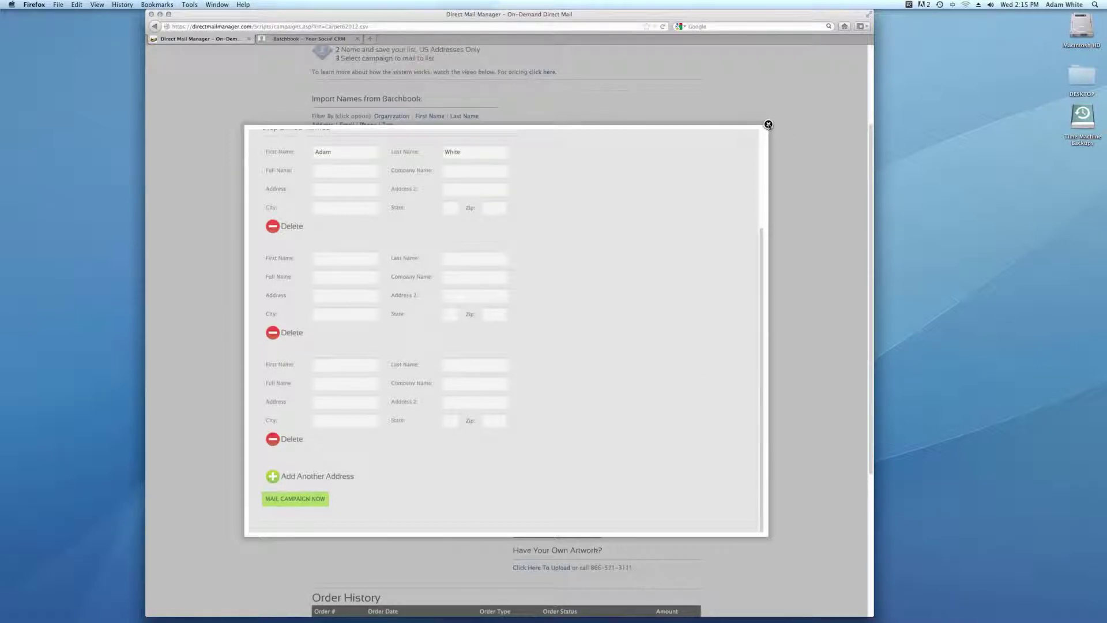
left_click(769, 124)
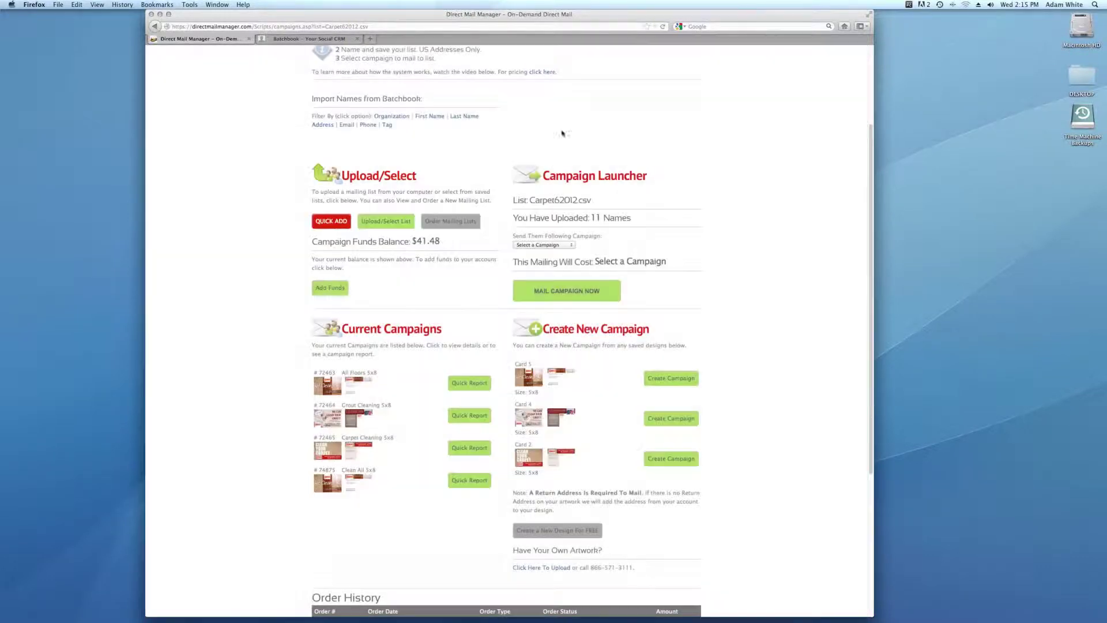
left_click(381, 223)
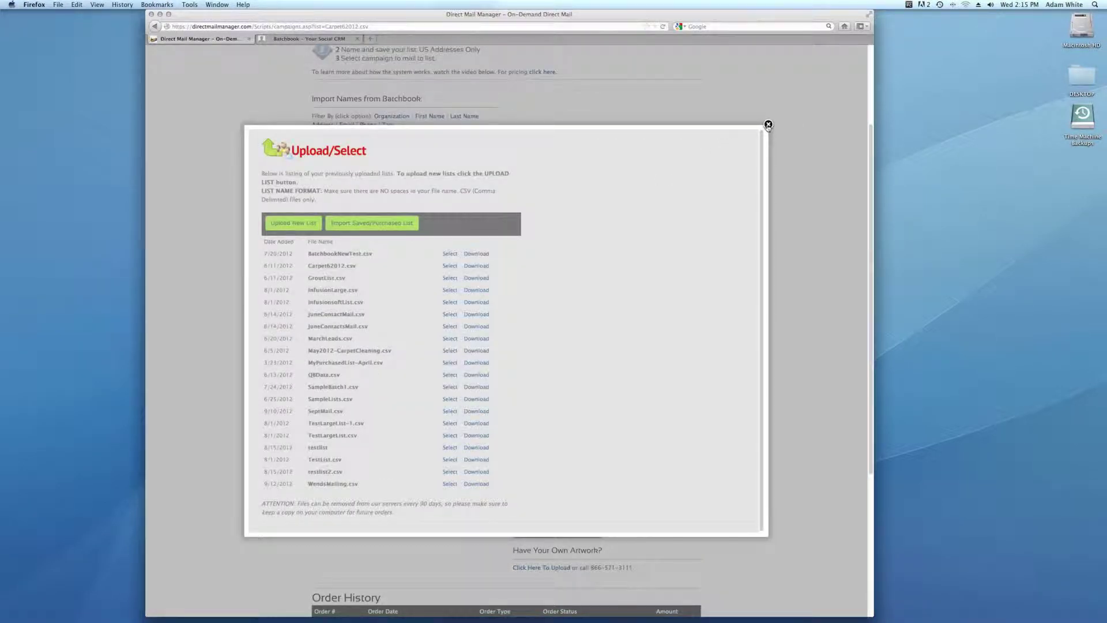
left_click(769, 125)
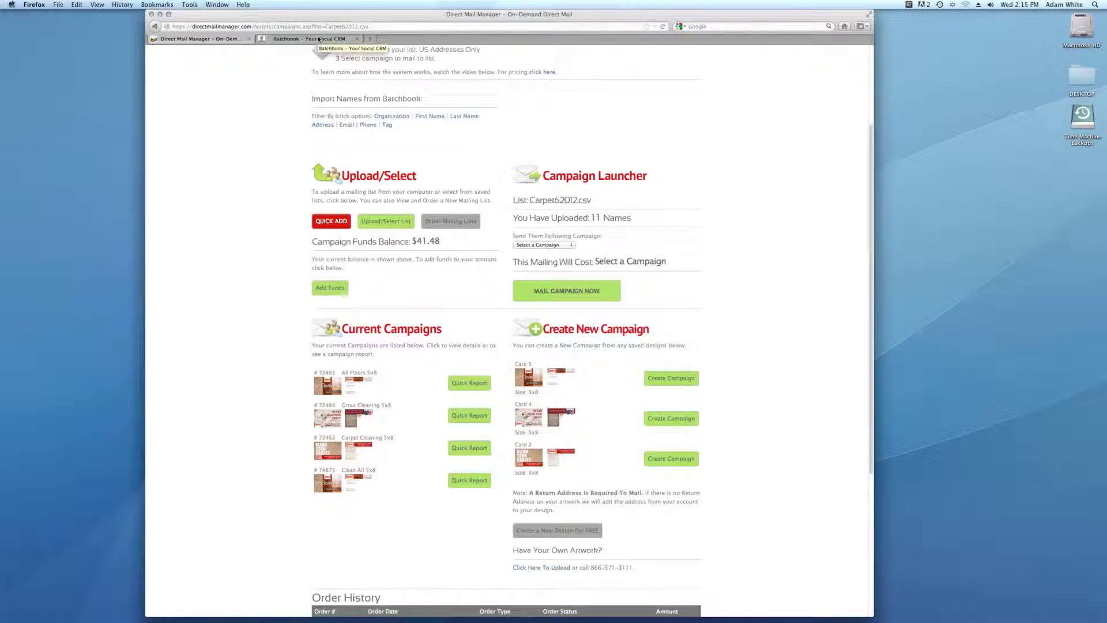
scroll(659, 172, "up", 3)
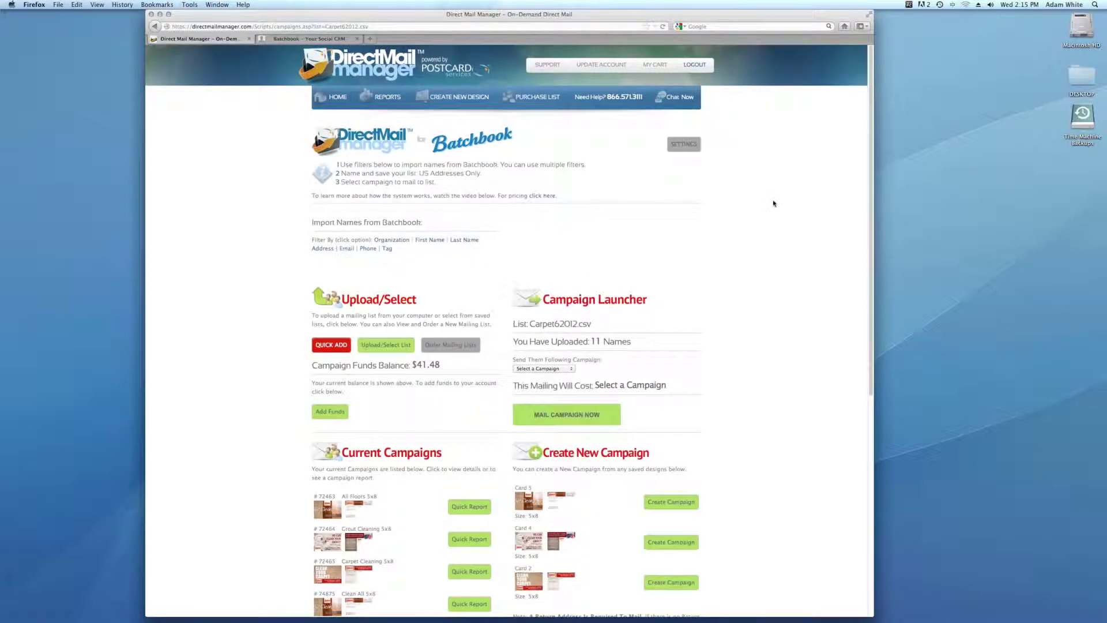
left_click(389, 98)
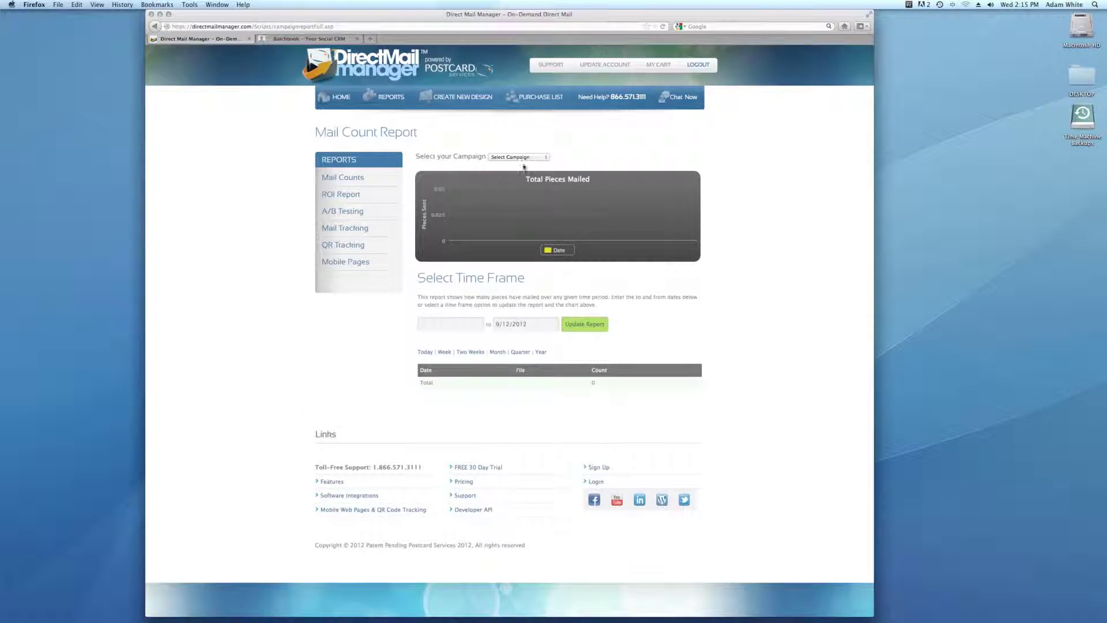
Step: Report mail counts for Grout Cleaning 5x8 starting from 09/05/2012
left_click(522, 157)
left_click(524, 158)
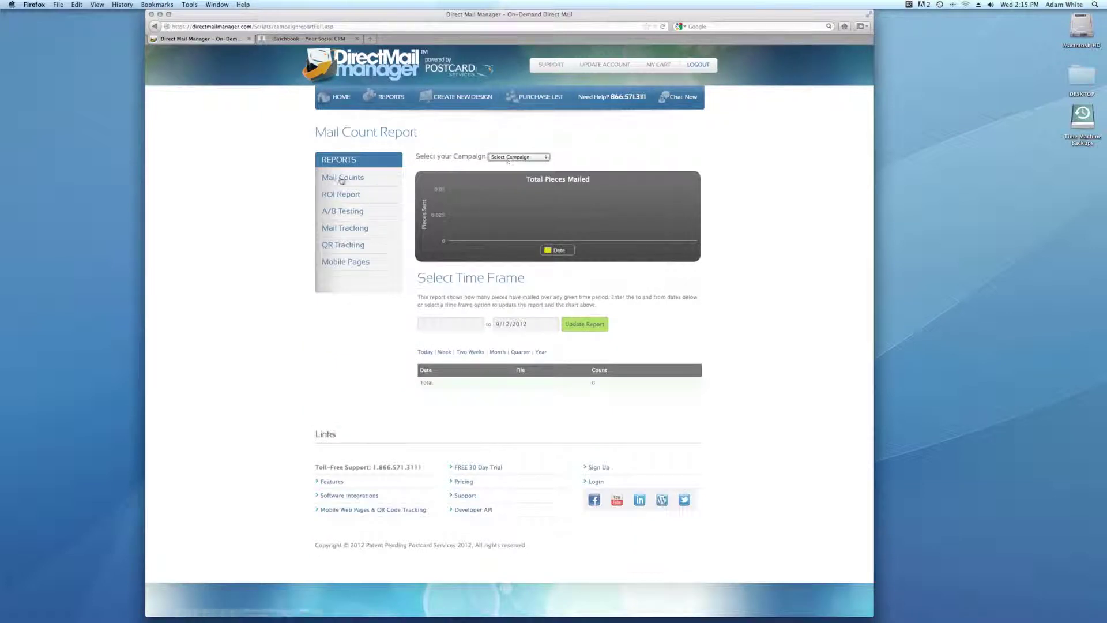
left_click(519, 157)
left_click(519, 158)
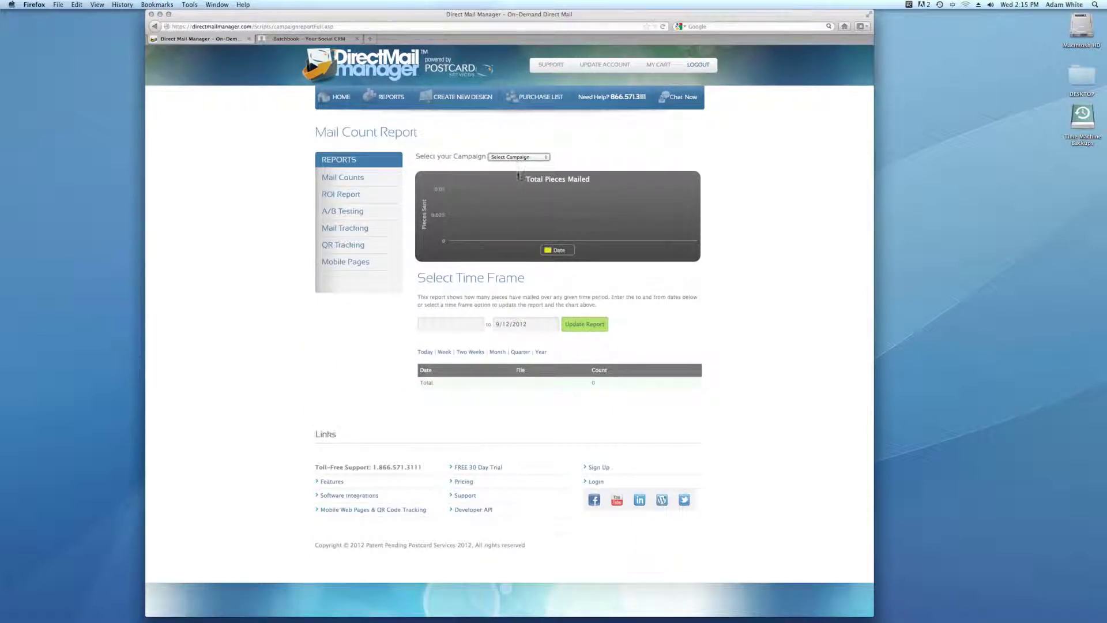
left_click(515, 158)
left_click(517, 166)
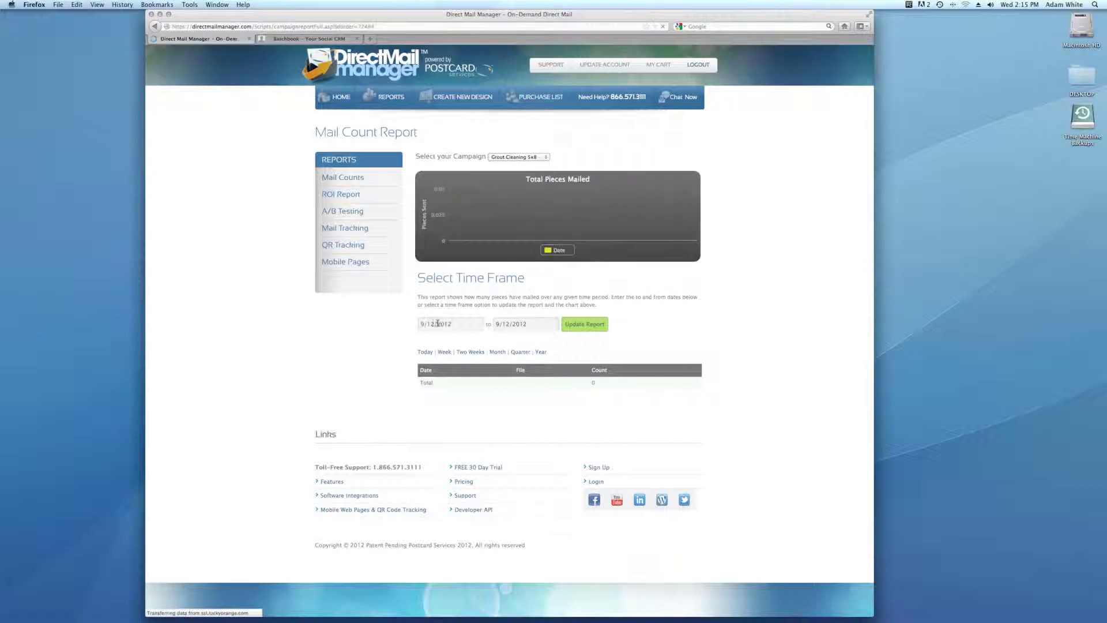
left_click(437, 323)
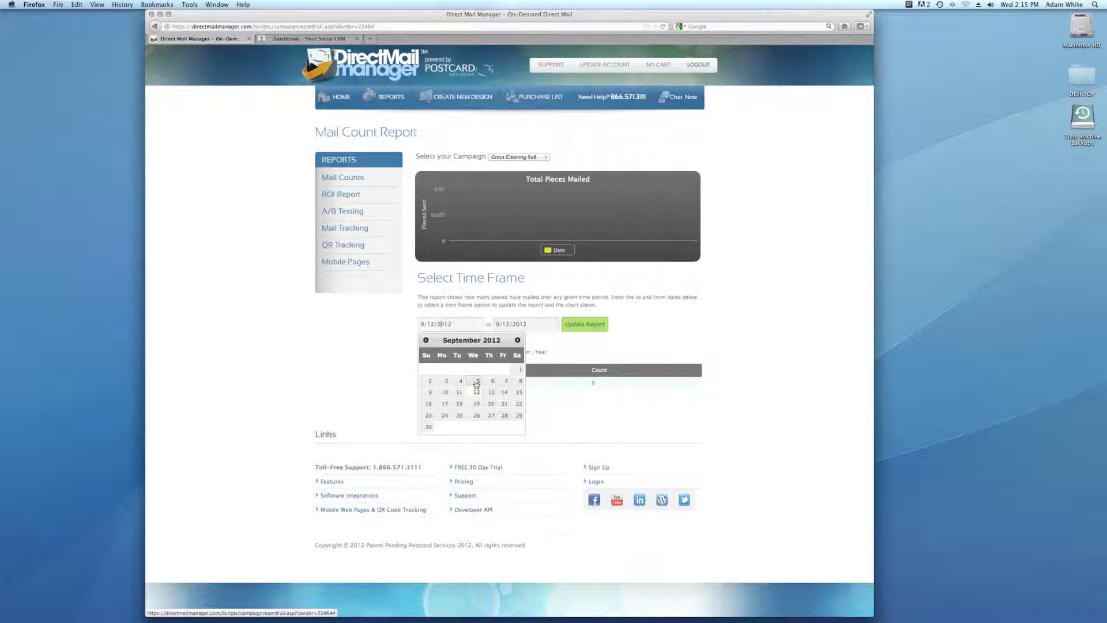
left_click(477, 383)
left_click(584, 324)
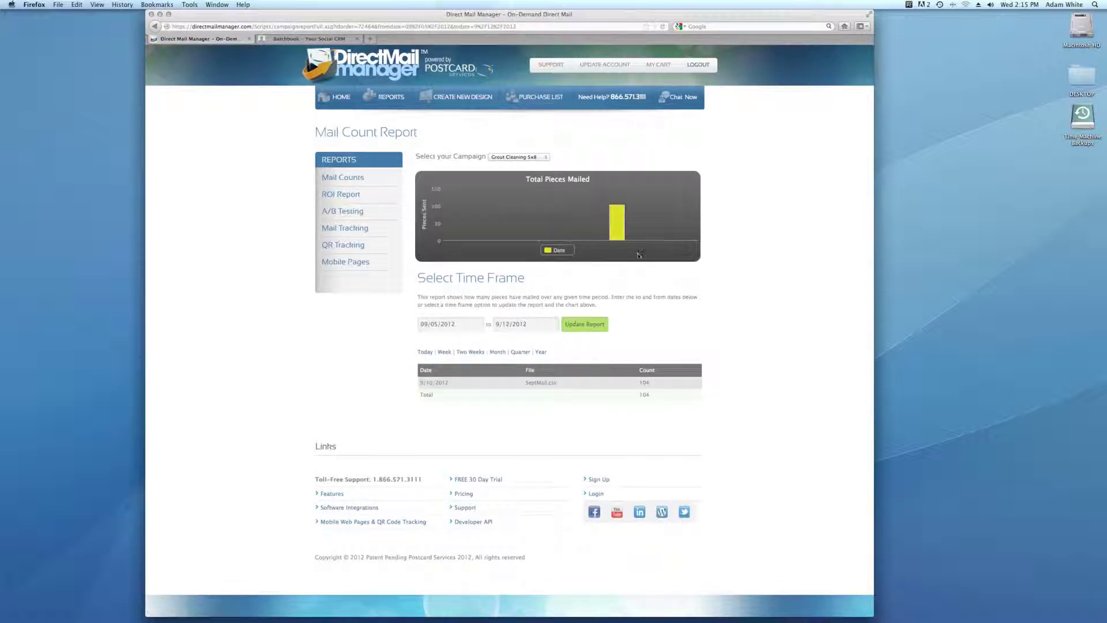
mouse_move(619, 225)
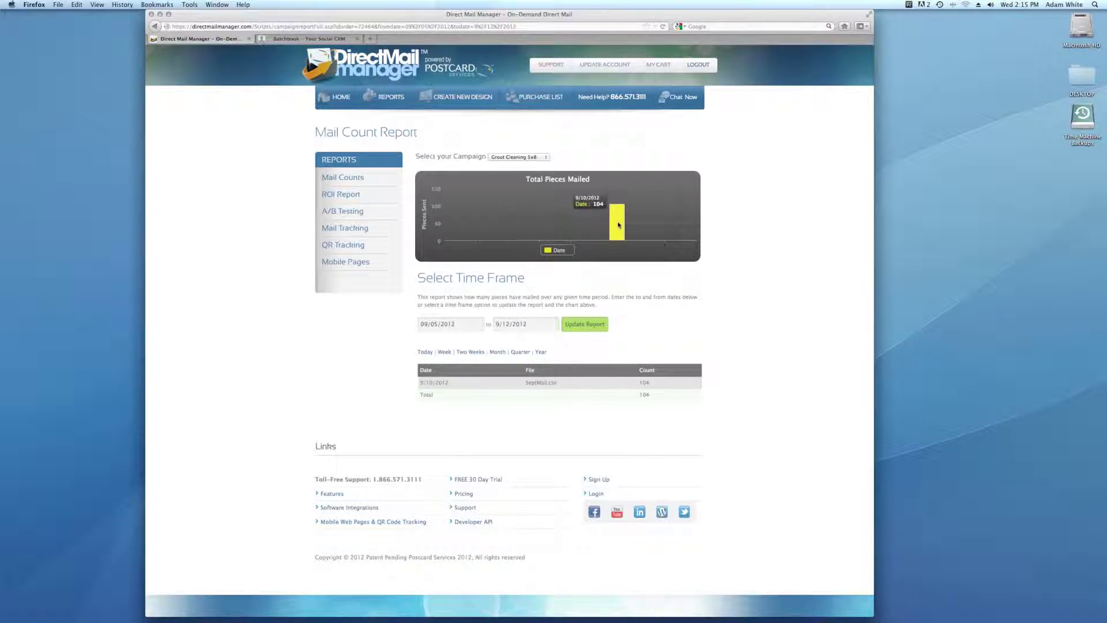
Step: Check Carpet Cleaning 5x8, return to Grout Cleaning 5x8, and widen the range to one month
left_click(519, 157)
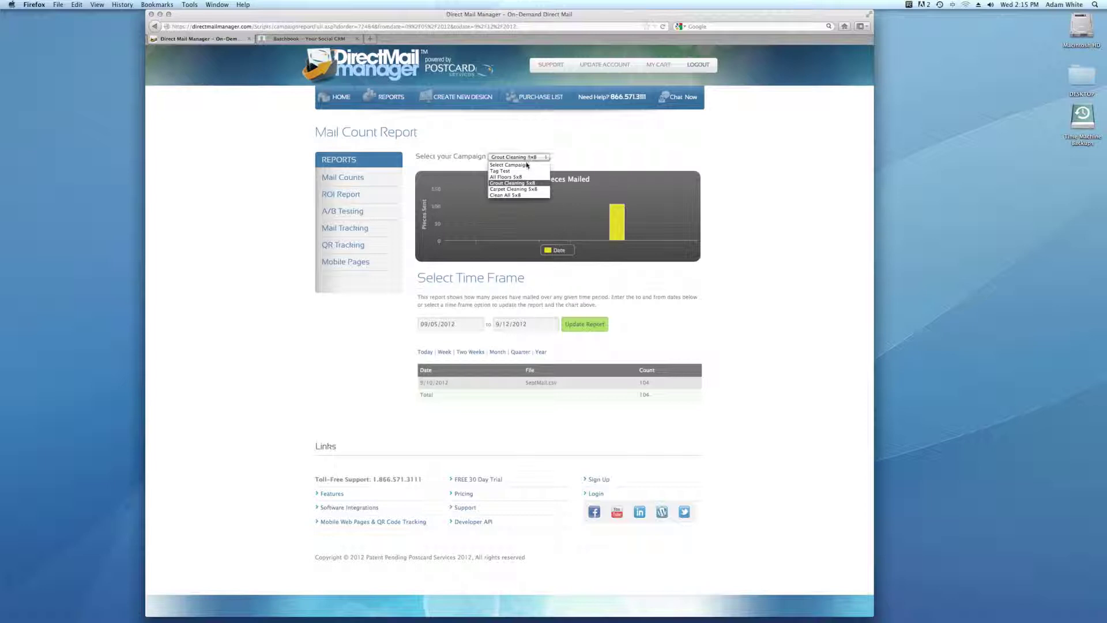
left_click(505, 182)
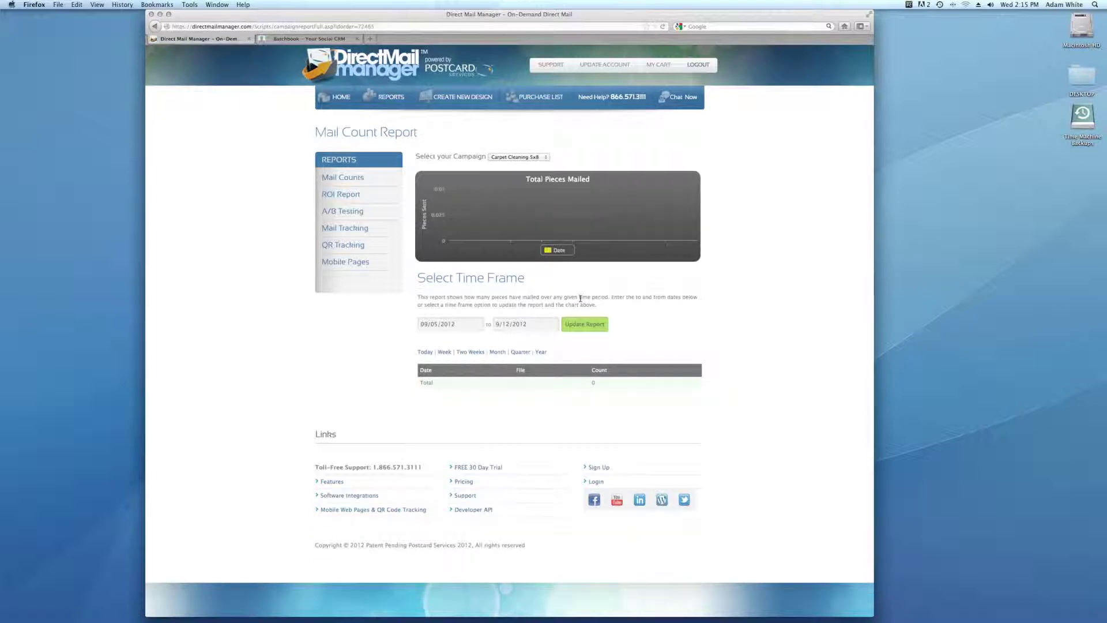
left_click(523, 158)
left_click(513, 189)
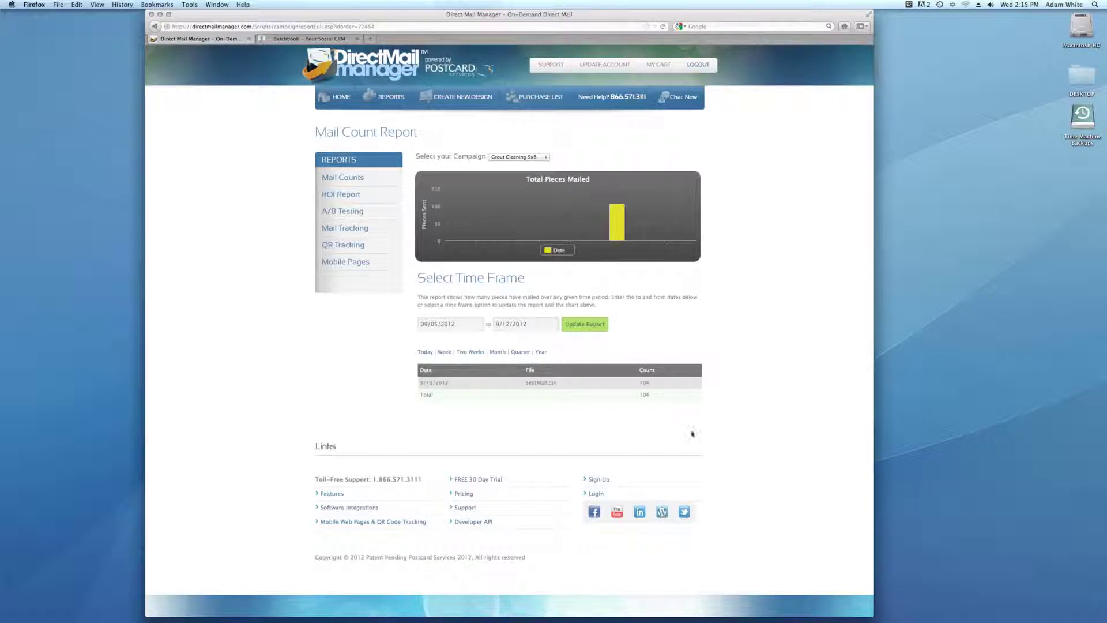
left_click(470, 352)
left_click(497, 352)
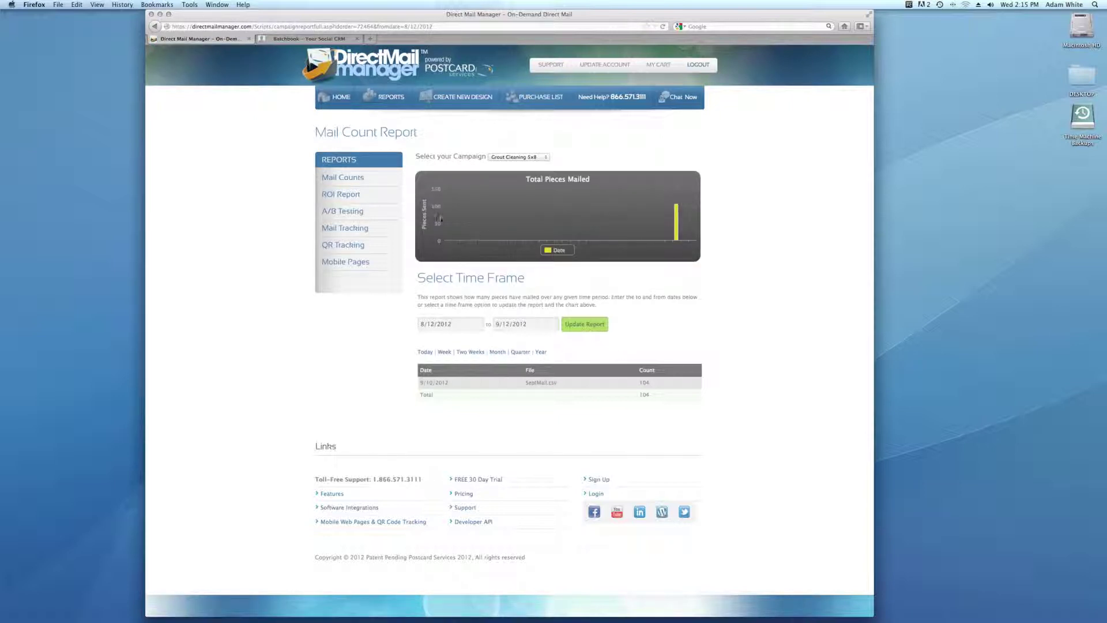
Step: Open the ROI Report counting responses from the Grout Cleaning 5x8 Batchbook tag
left_click(341, 195)
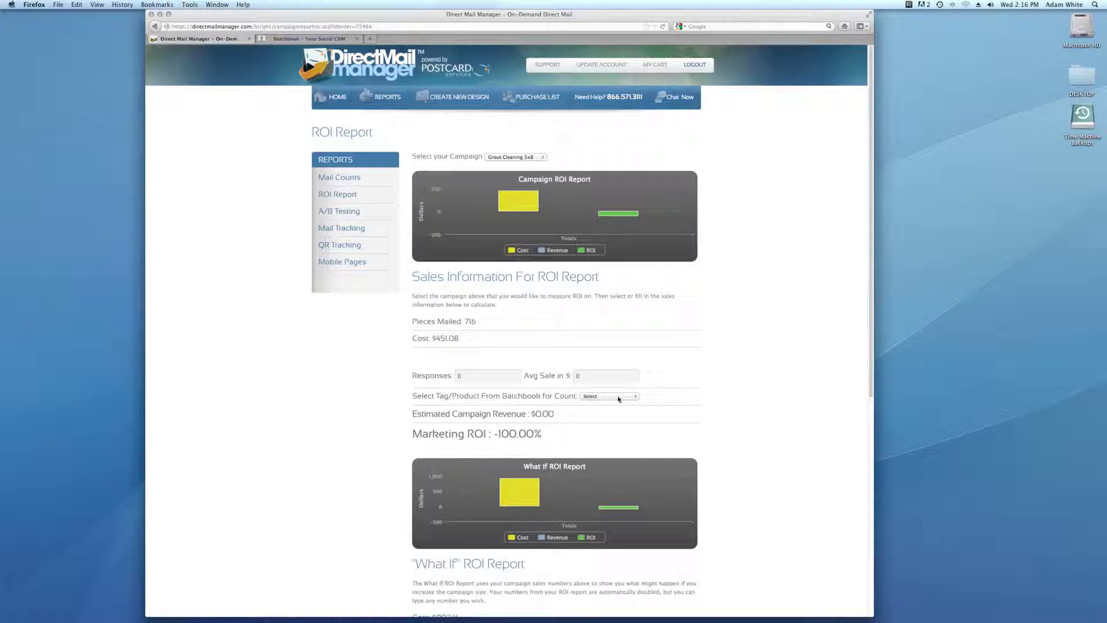
left_click(623, 398)
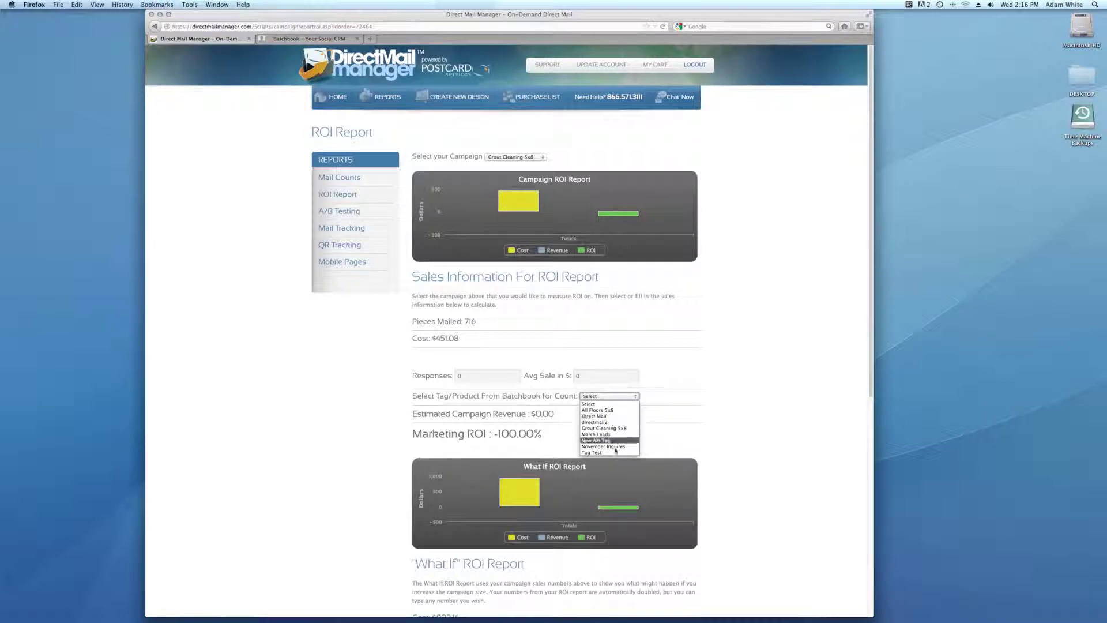
left_click(610, 428)
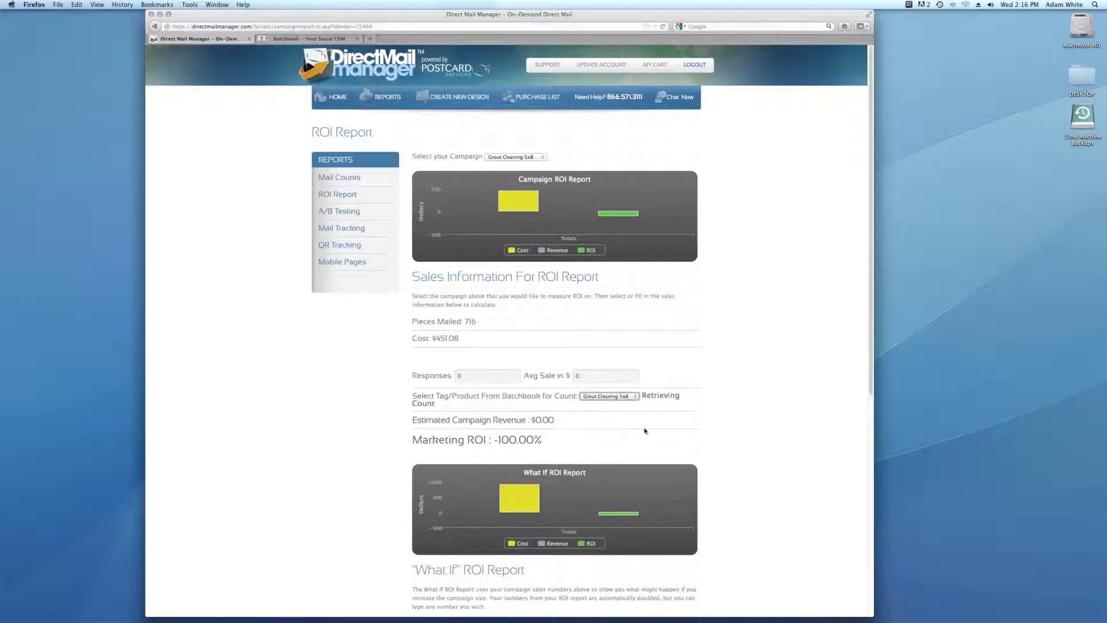
Step: Set the average sale to 95, yielding $9880.00 revenue and 2090.30% ROI
left_click(596, 377)
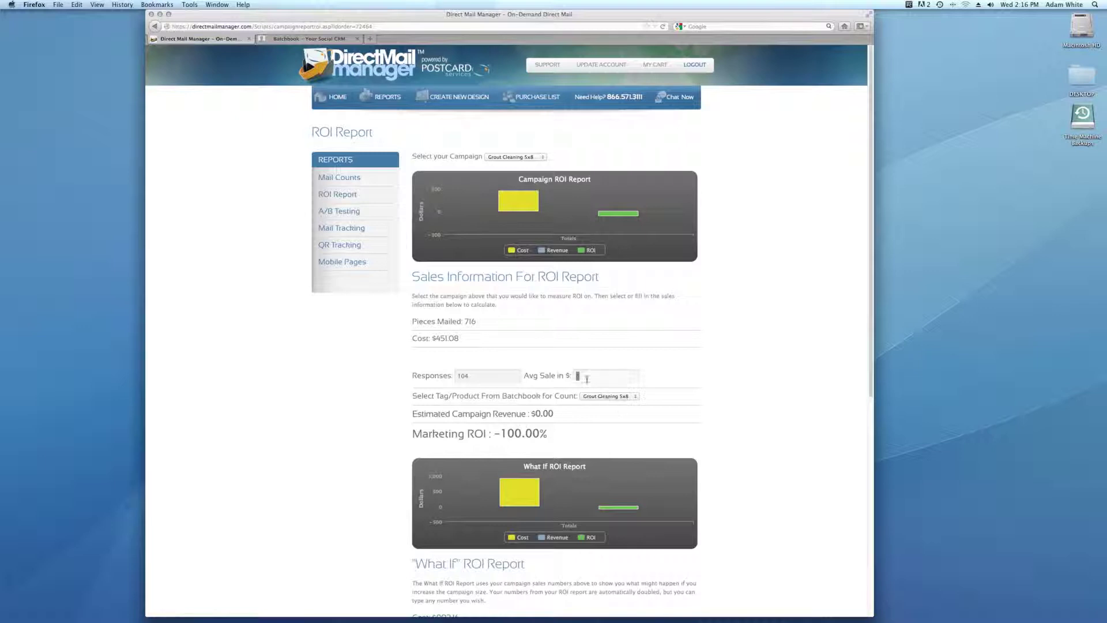
type("95")
key("Tab")
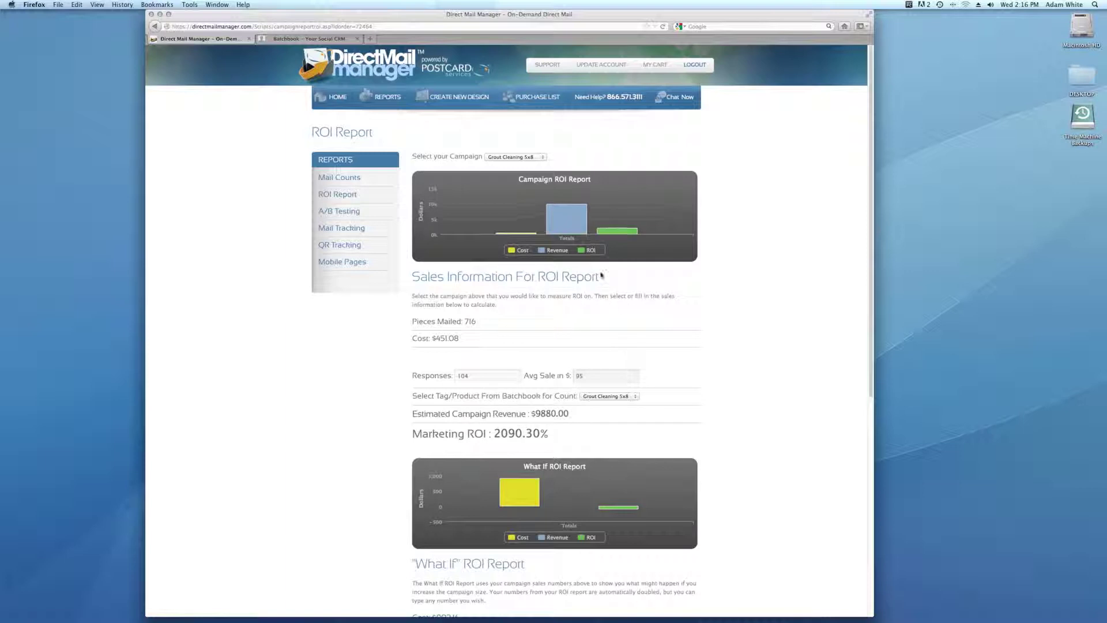
mouse_move(565, 230)
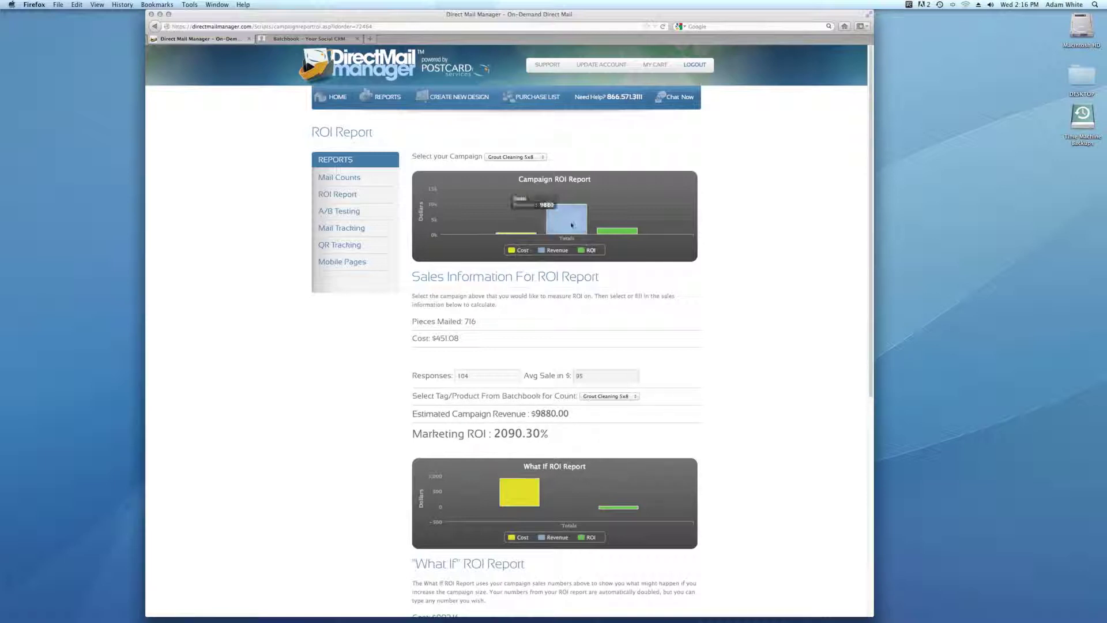
mouse_move(518, 235)
mouse_move(620, 233)
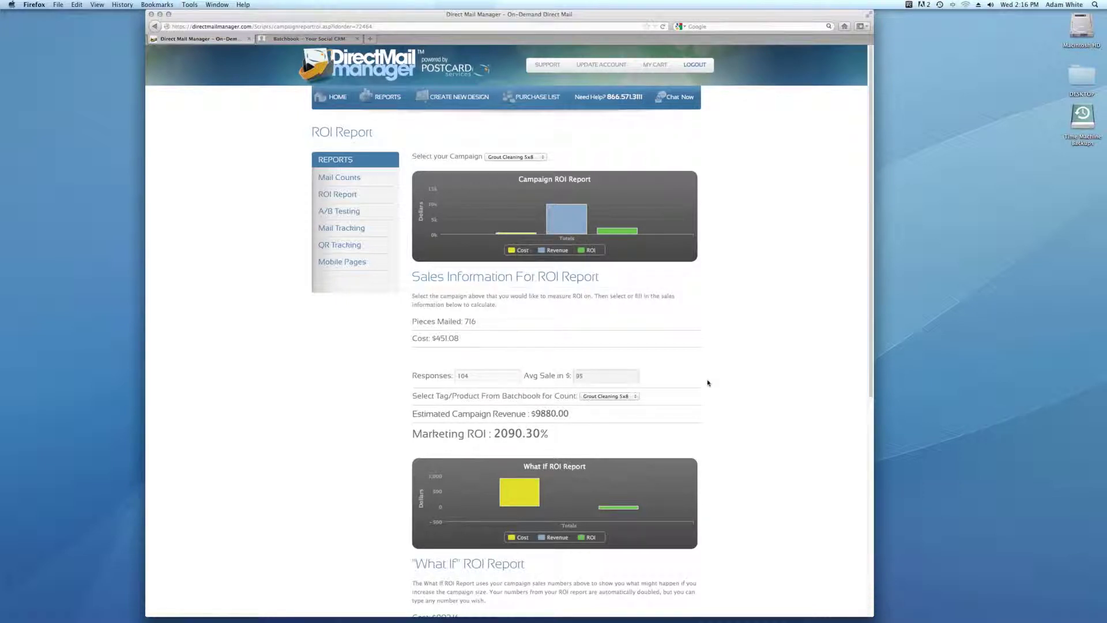
scroll(708, 383, "down", 5)
Step: Enter a 95 average sale in the What If section, projecting $19760 revenue
left_click(596, 460)
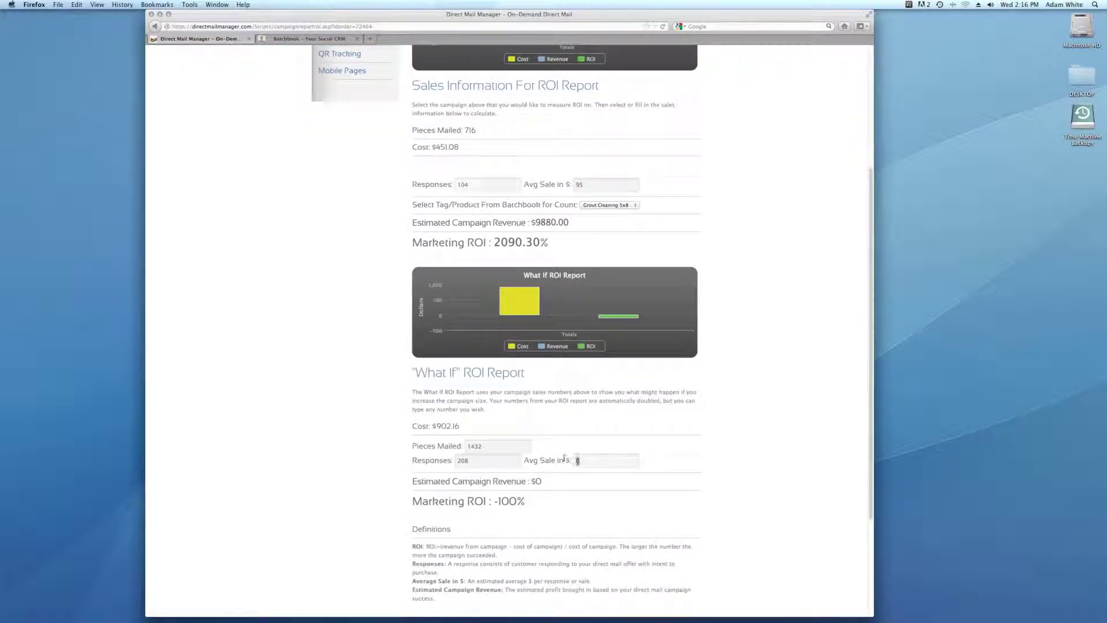
type("95")
mouse_move(561, 327)
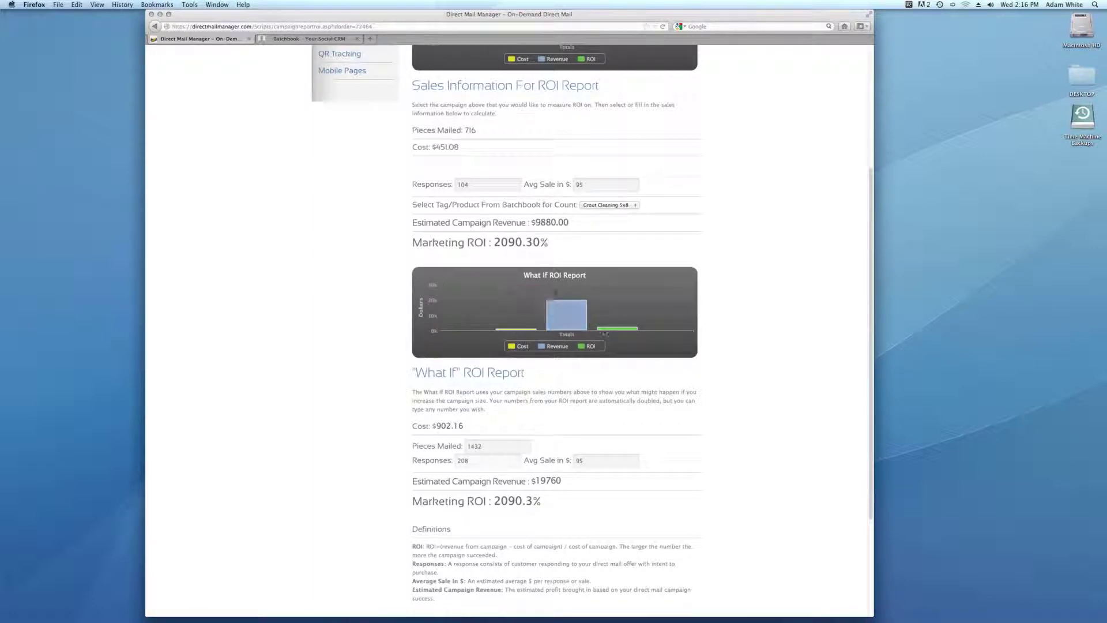
scroll(687, 456, "down", 3)
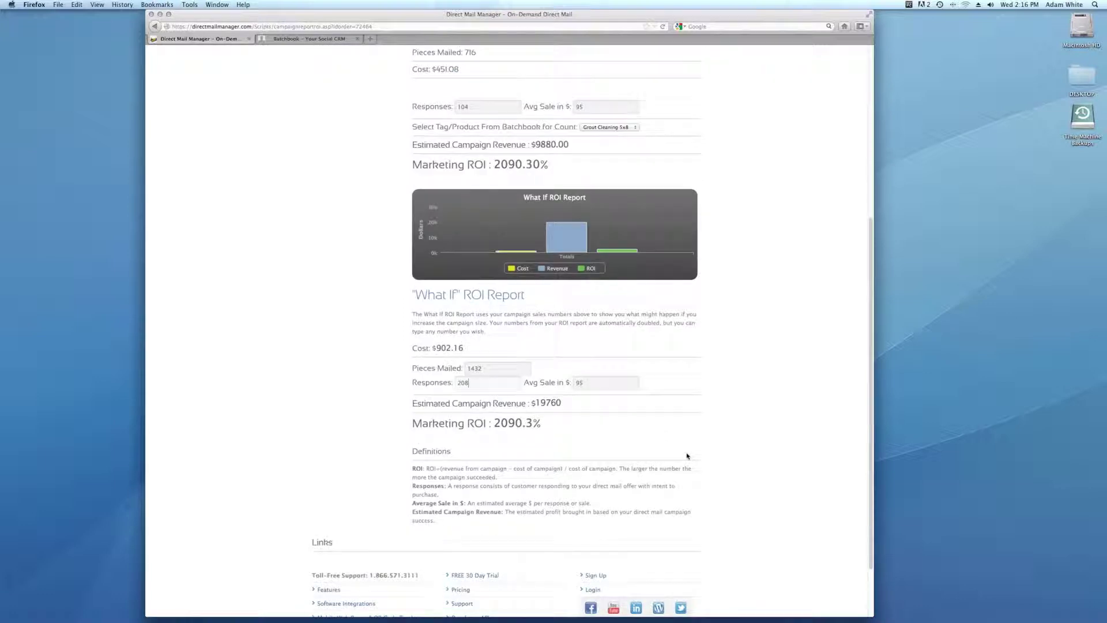
scroll(687, 456, "up", 6)
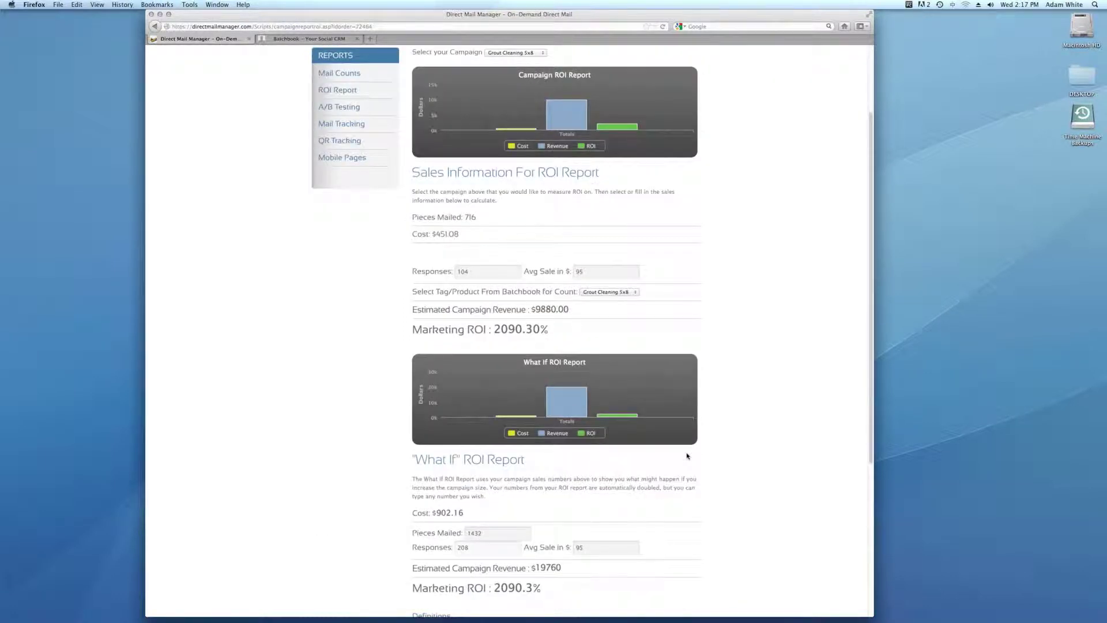
scroll(687, 456, "up", 4)
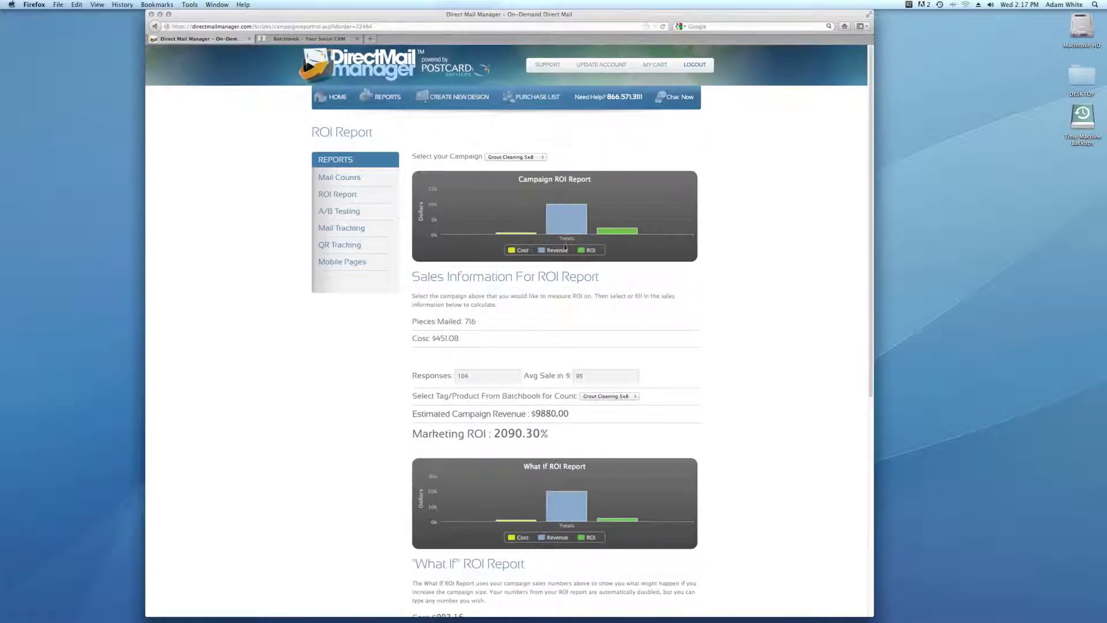
Step: Set A/B Testing campaign A to Grout Cleaning 5x8 and campaign B to Carpet Cleaning 5x8
left_click(349, 212)
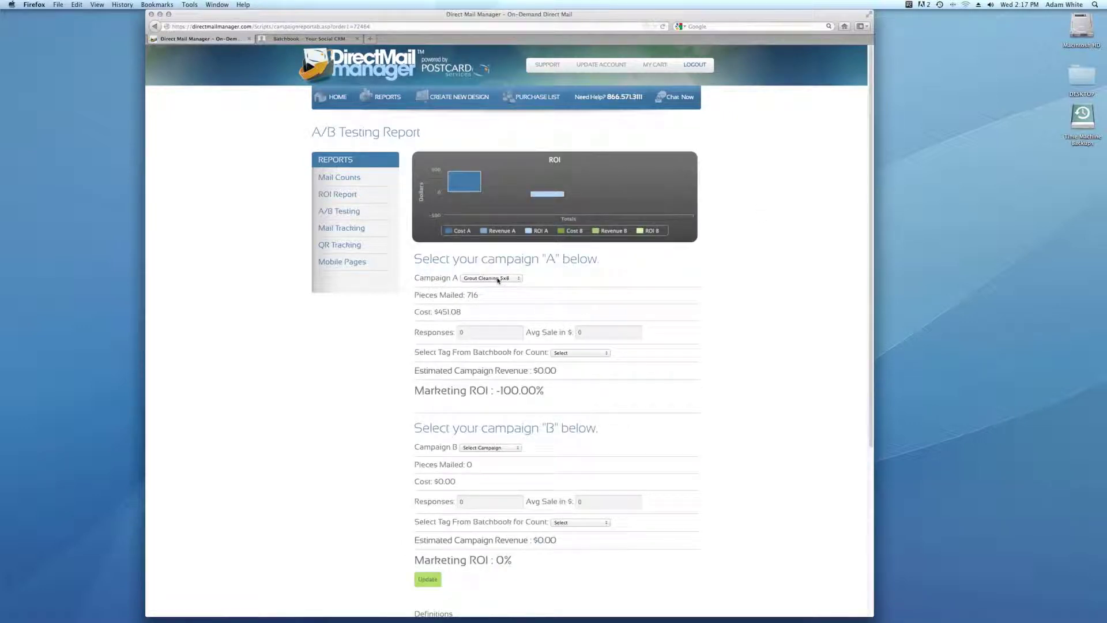
left_click(495, 279)
left_click(492, 304)
left_click(493, 448)
left_click(491, 480)
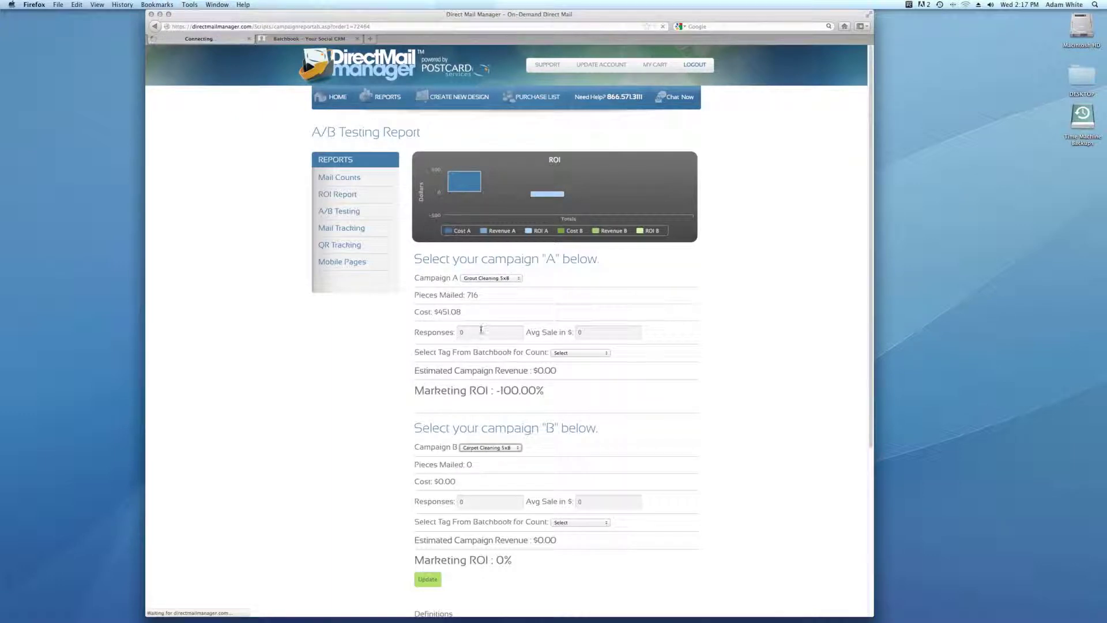
Step: Give campaign A the Grout Cleaning 5x8 tag and a 95 average sale
left_click(574, 355)
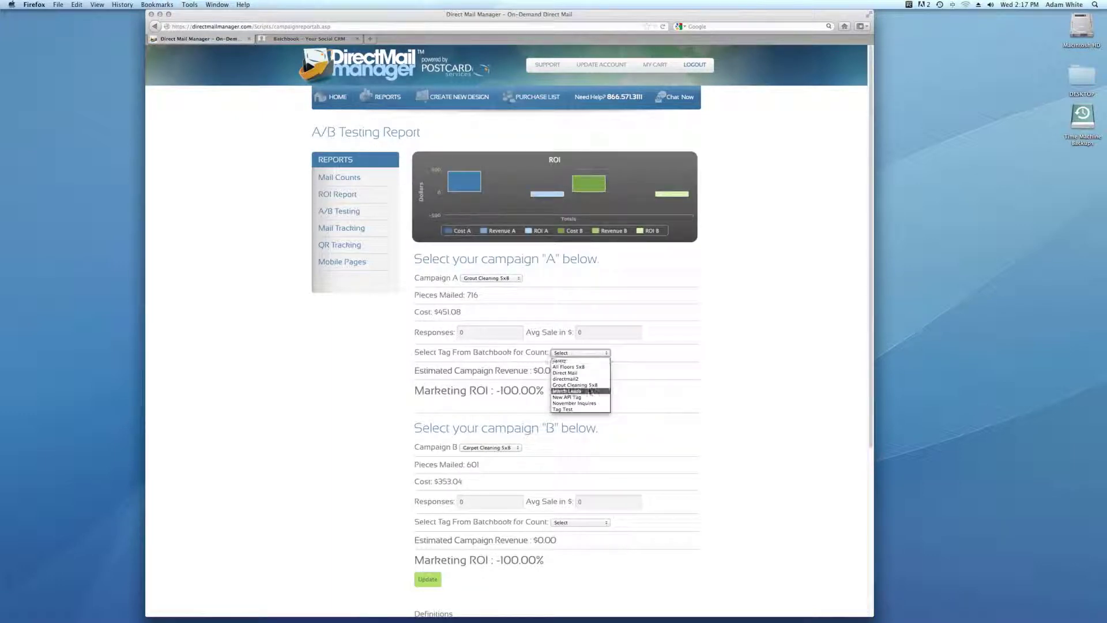
left_click(582, 385)
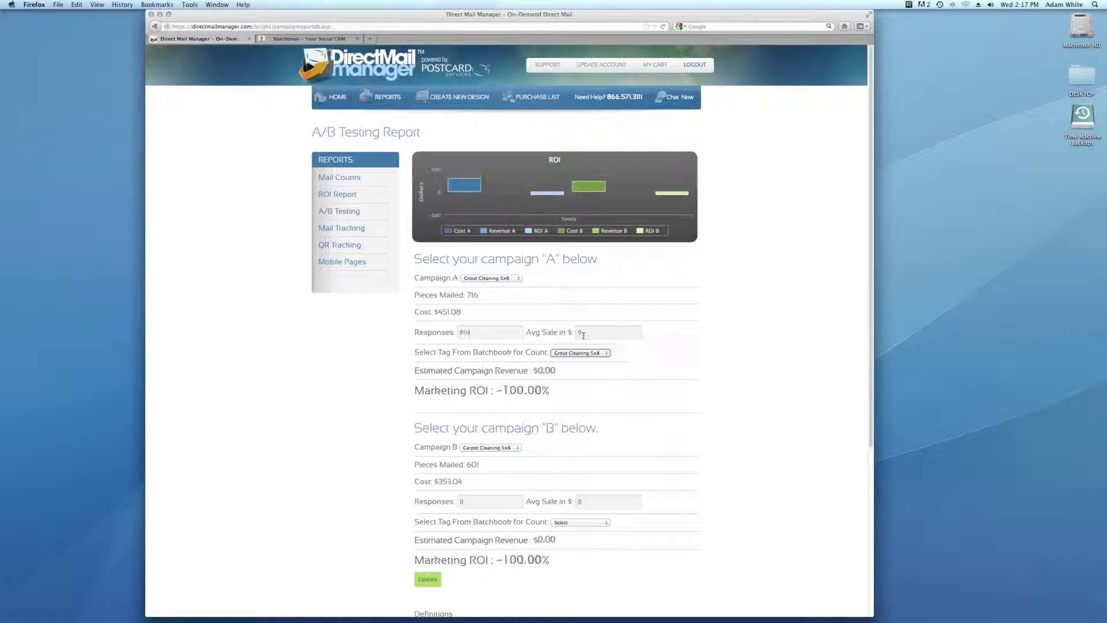
left_click(600, 332)
type("95")
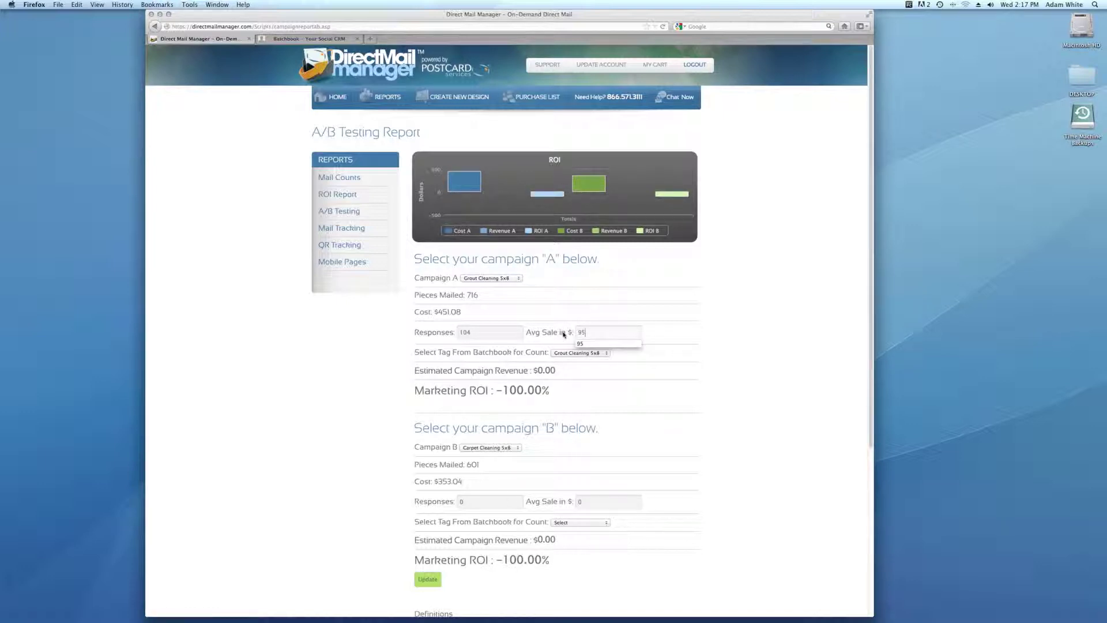
left_click(486, 503)
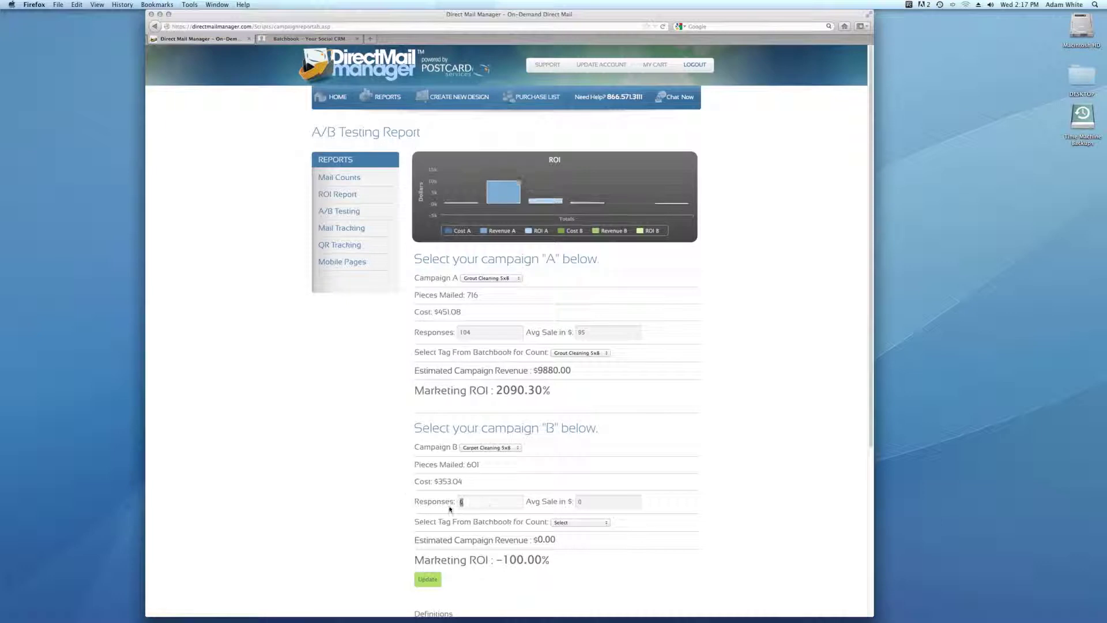
Step: Look over campaign B's tag, responses and campaign choices without changing them
left_click(580, 523)
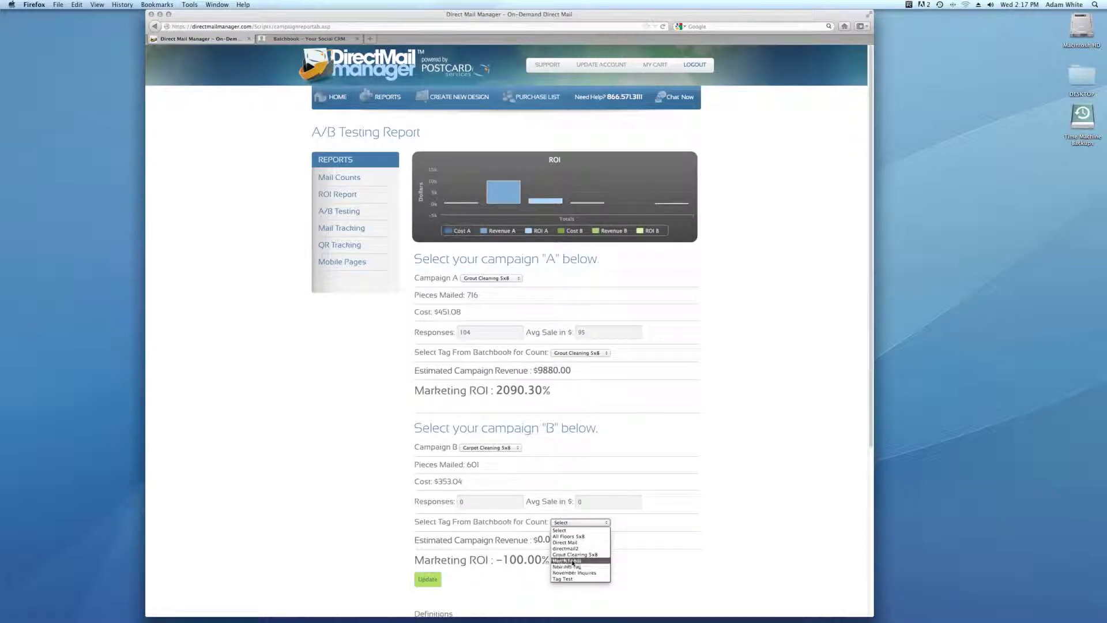
left_click(472, 505)
left_click_drag(472, 505, 462, 500)
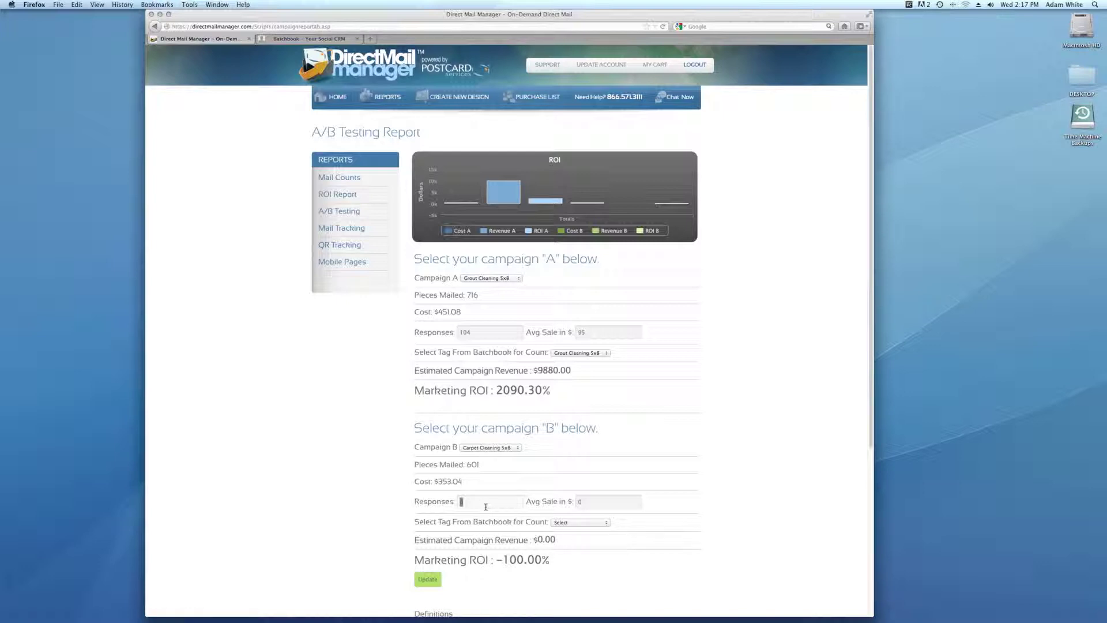
left_click(491, 448)
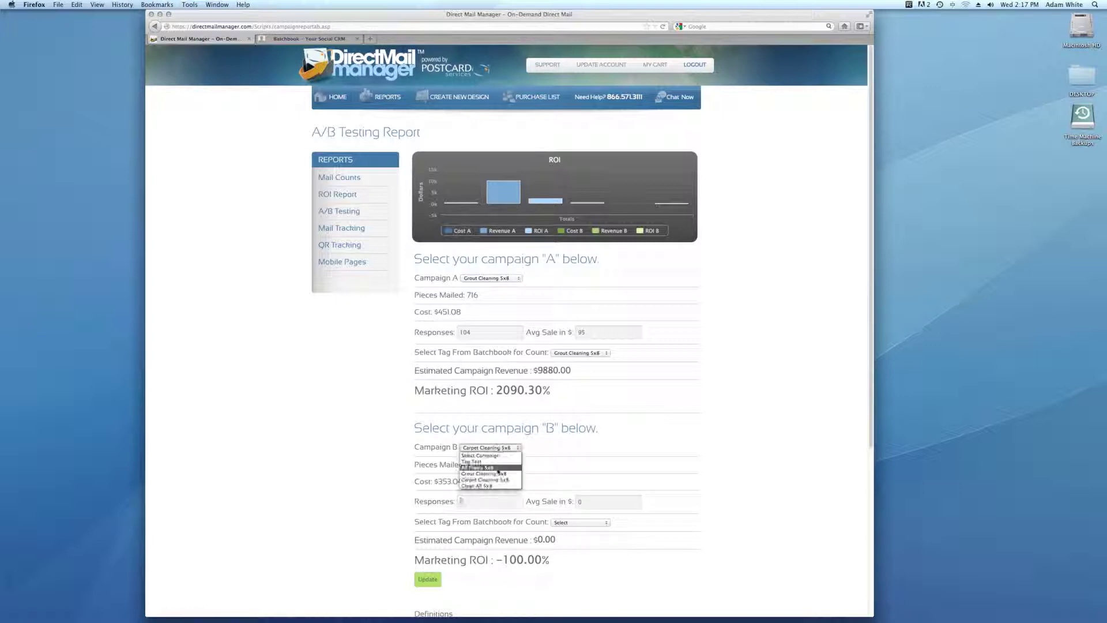
Step: Make All Floors 5x8 campaign B, counting responses from its Batchbook tag
left_click(498, 472)
left_click(583, 523)
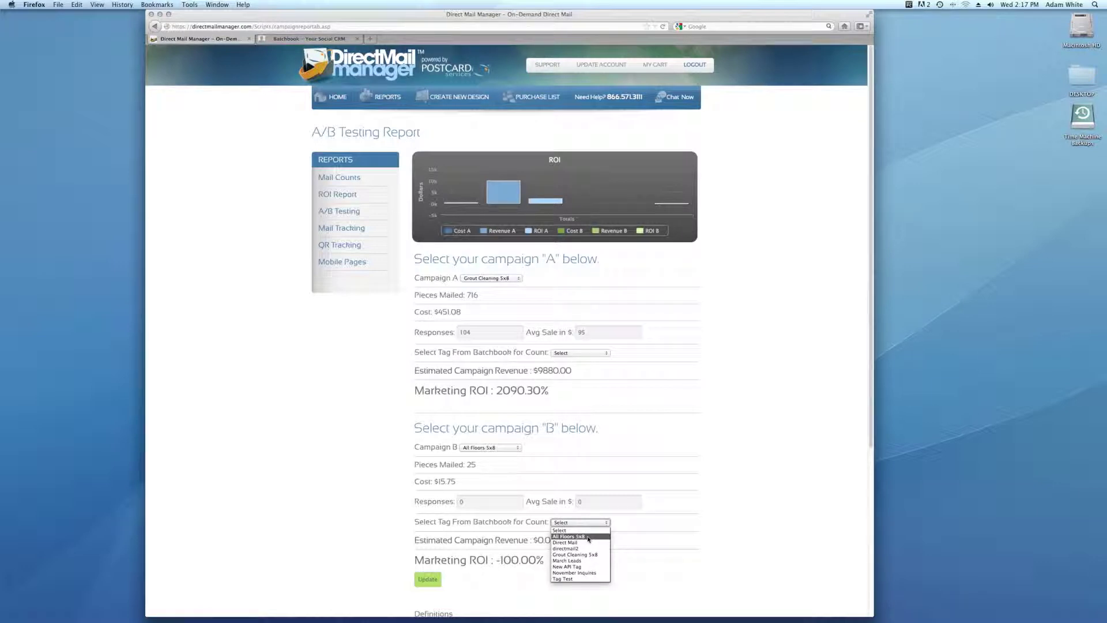
left_click(588, 537)
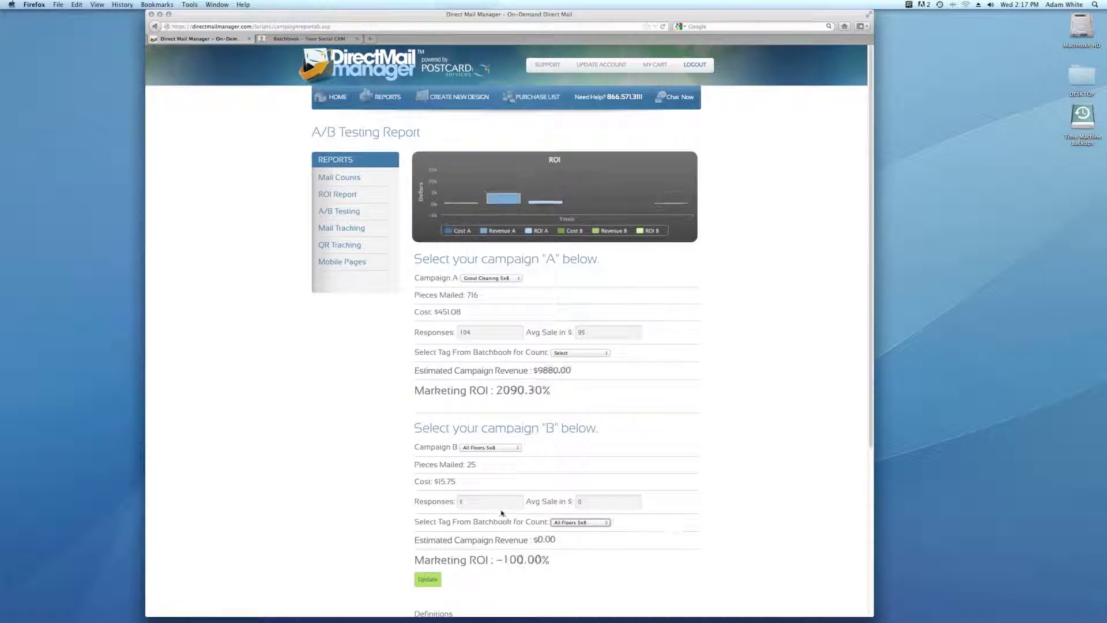
Step: Enter campaign B's average sale of 300 and update to $300.00 revenue and 1804.76% ROI
left_click(582, 502)
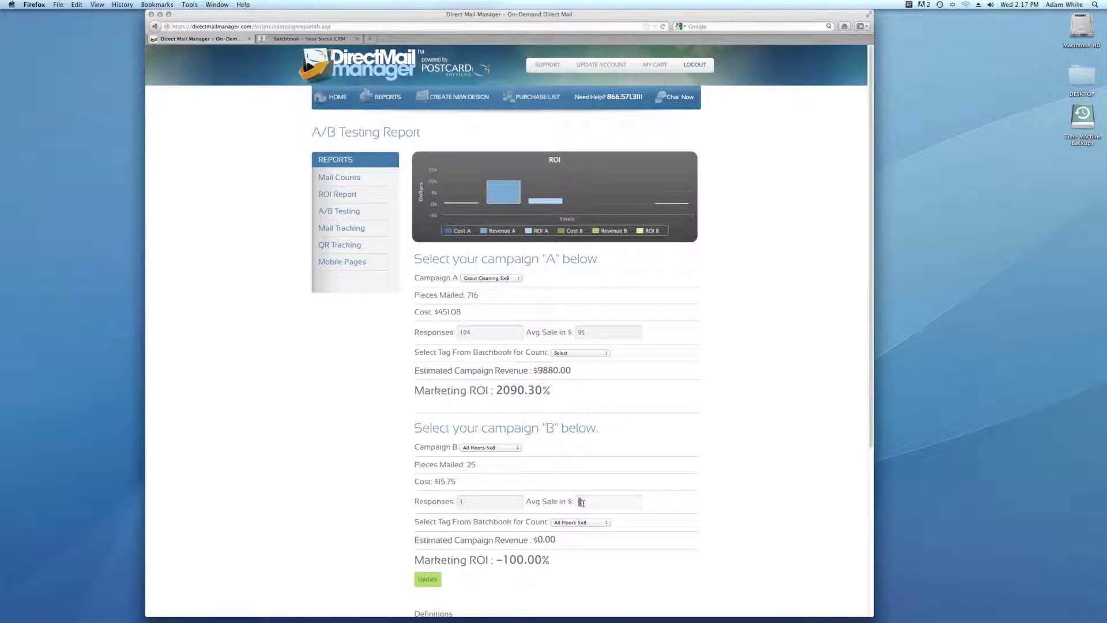
type("95")
type("00")
left_click(500, 333)
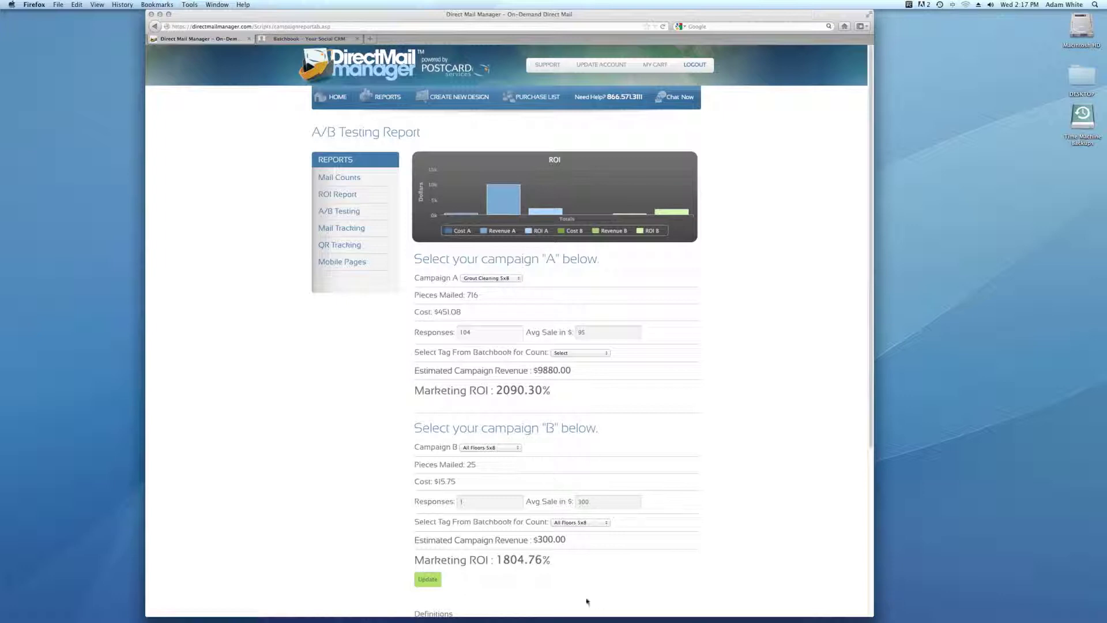
left_click(470, 502)
scroll(673, 469, "down", 1)
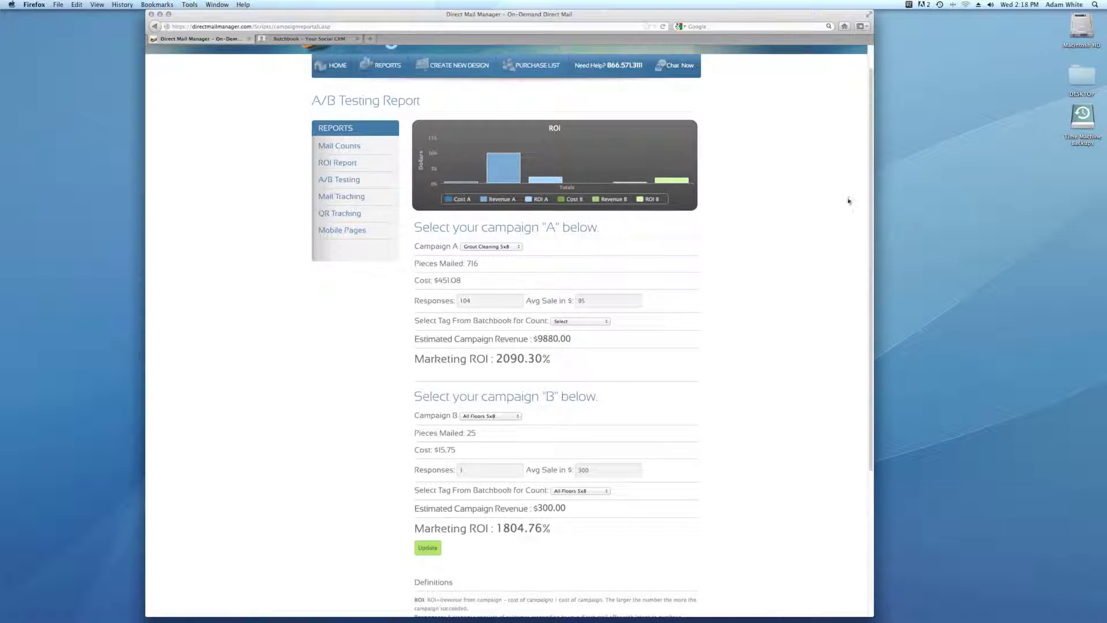
scroll(831, 205, "up", 1)
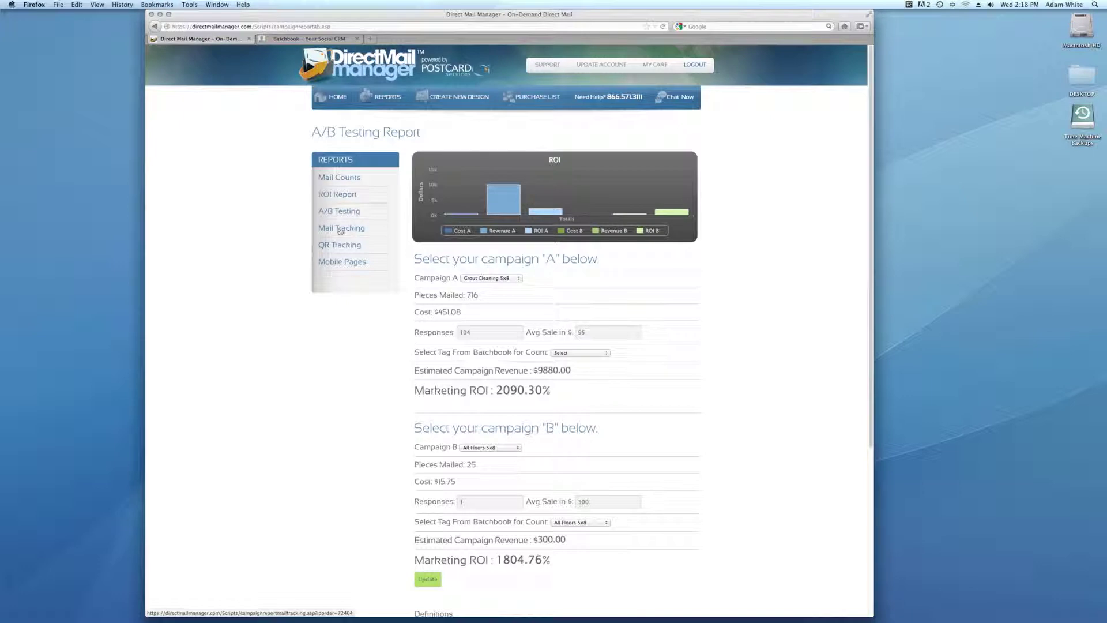
left_click(345, 229)
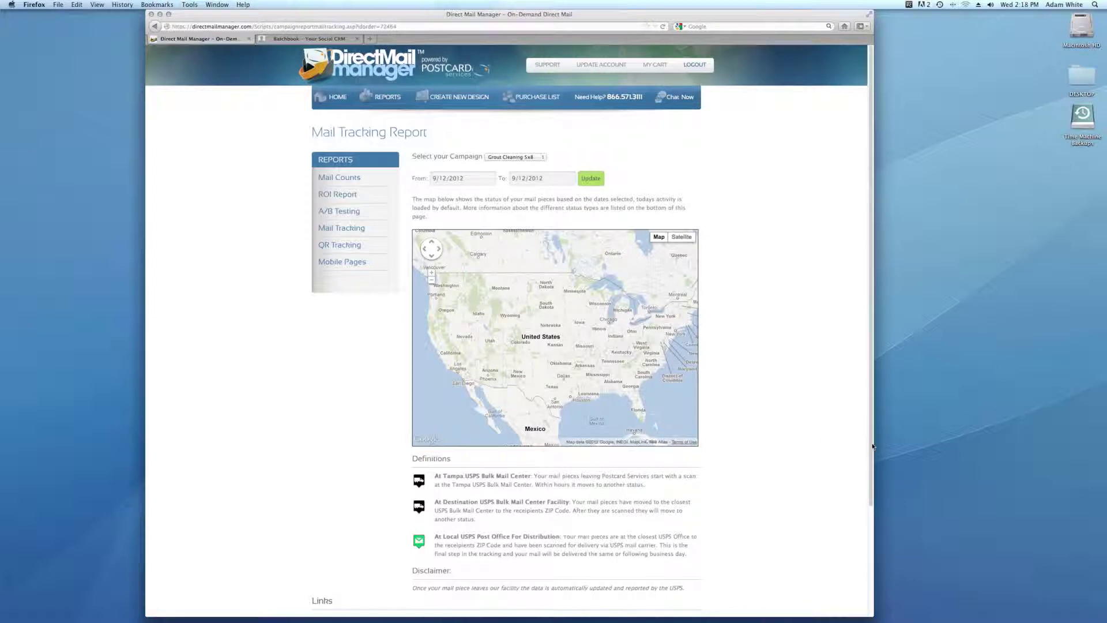
Step: Explore the Grout Cleaning 5x8 tracking map, panning back north to the United States
left_click_drag(870, 448, 874, 490)
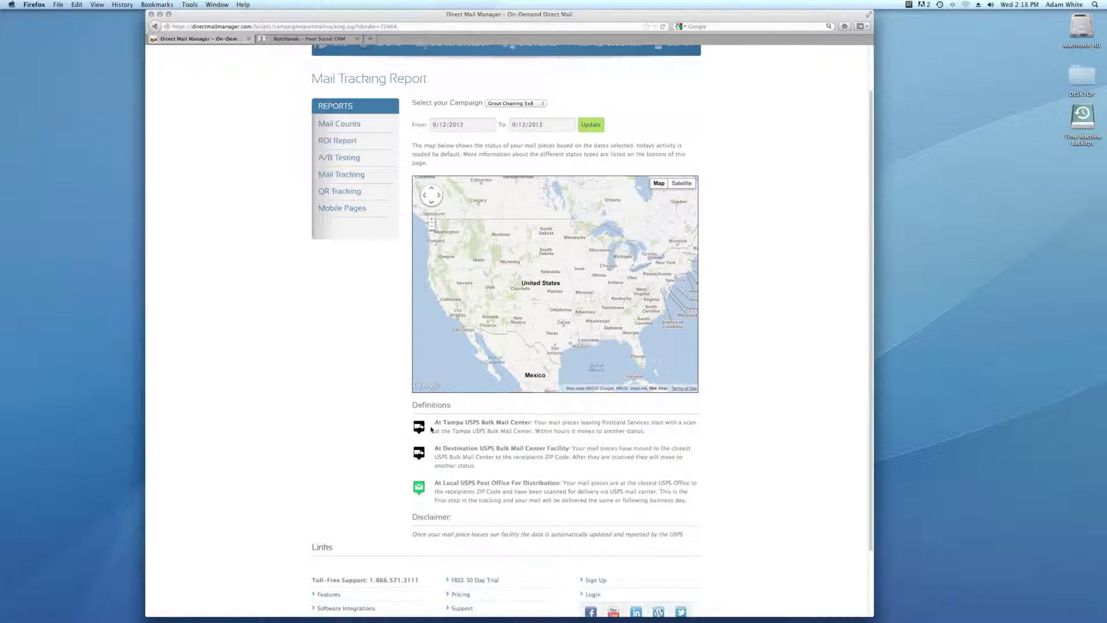
scroll(766, 408, "down", 2)
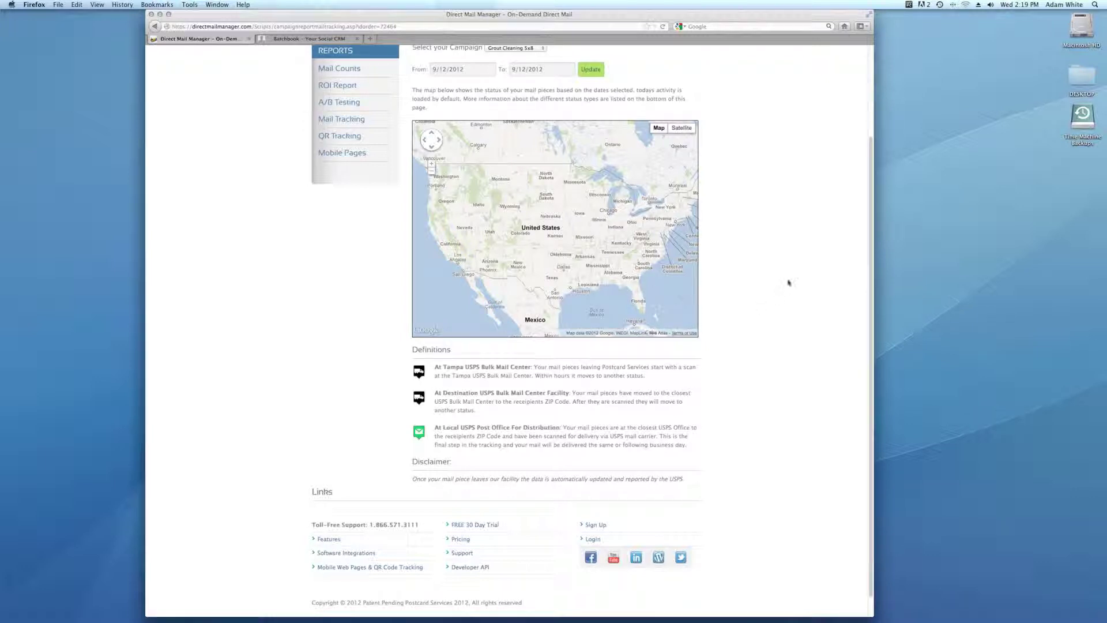
scroll(693, 259, "up", 1)
scroll(565, 228, "up", 3)
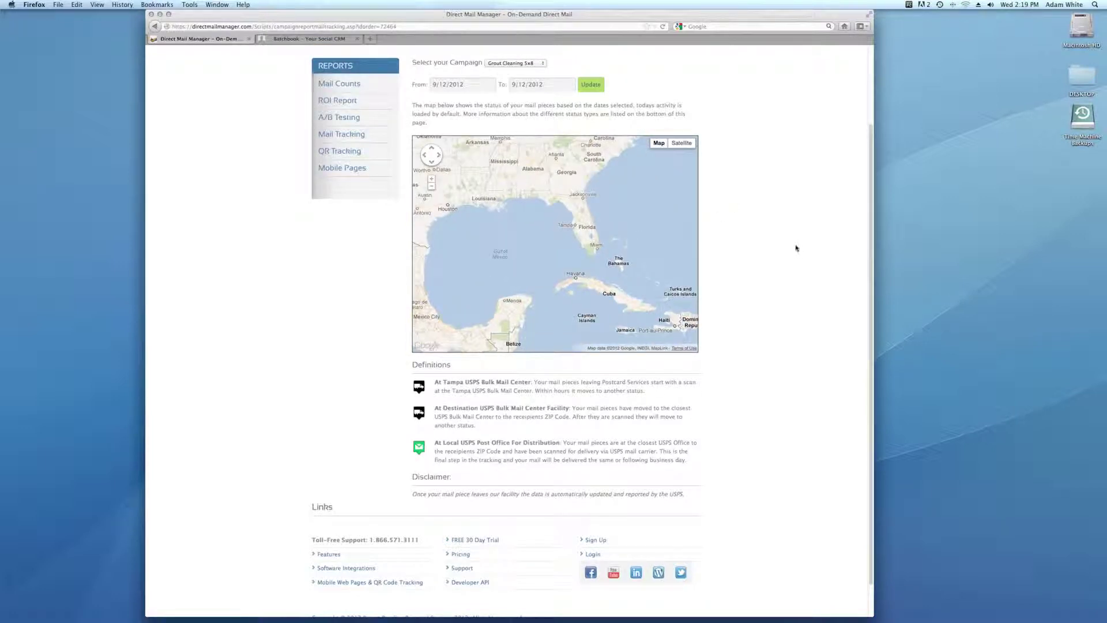
scroll(794, 229, "up", 2)
left_click_drag(556, 250, 632, 330)
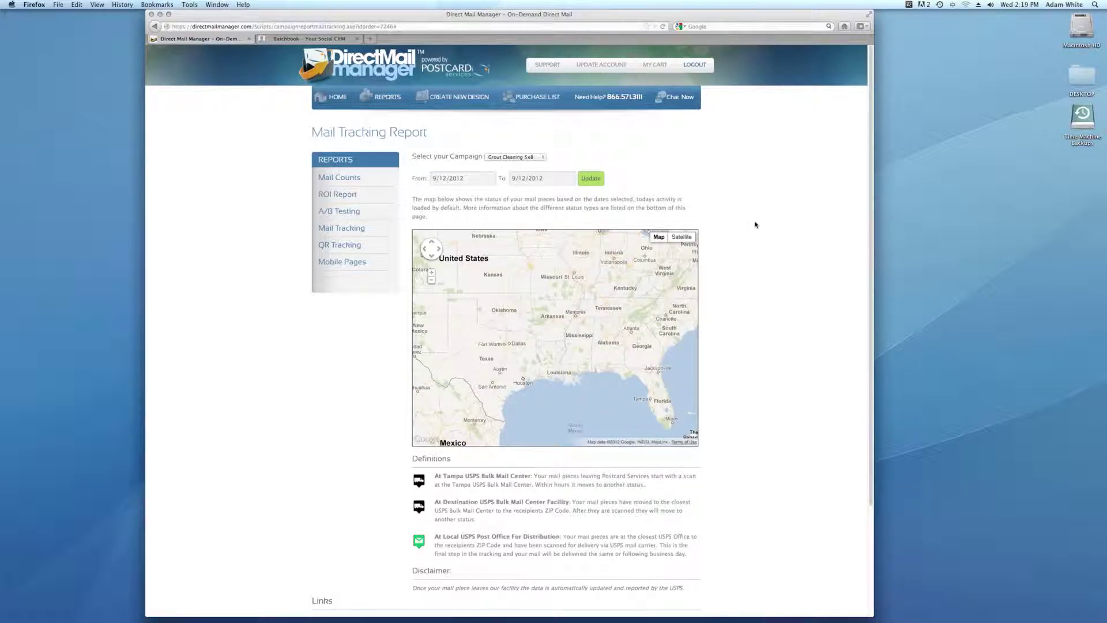
Step: Set the report's From date to September 1, 2012
left_click(461, 179)
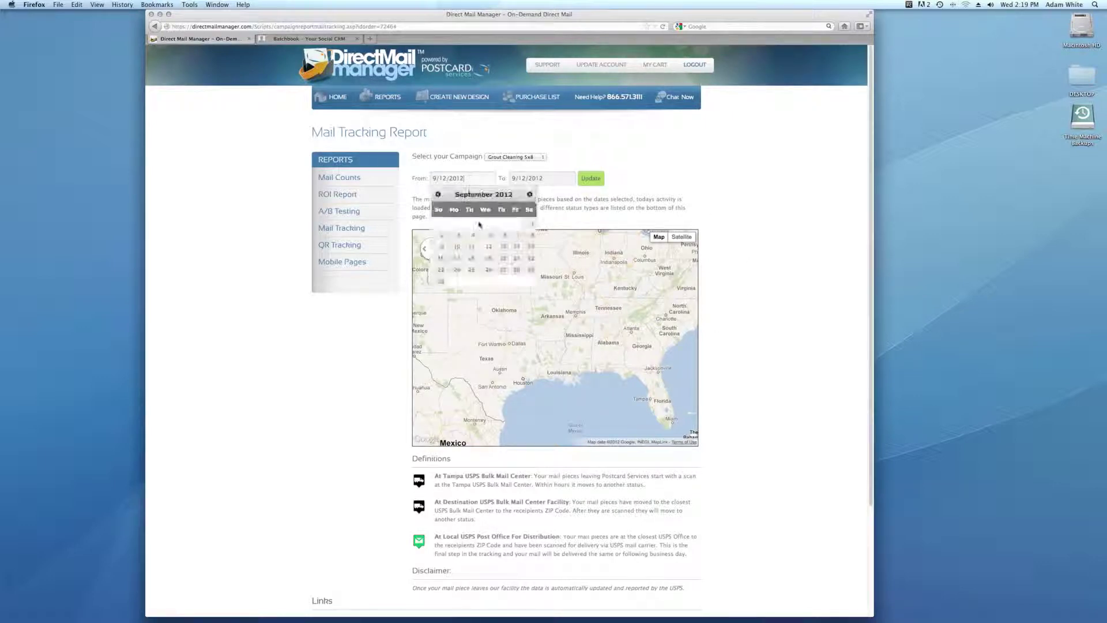
left_click(528, 225)
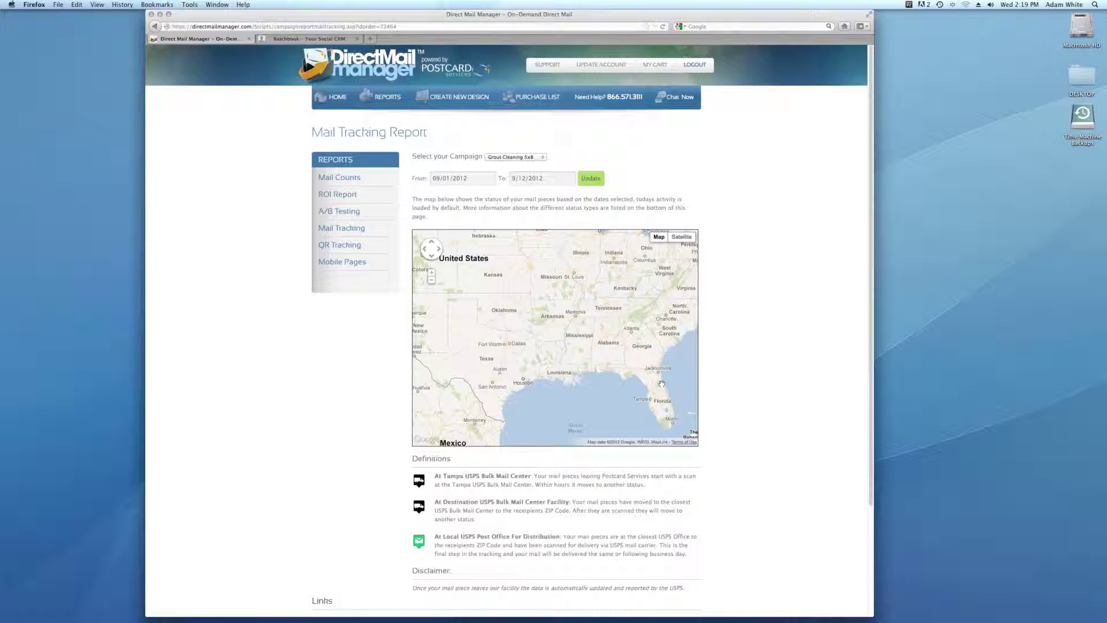
left_click(339, 263)
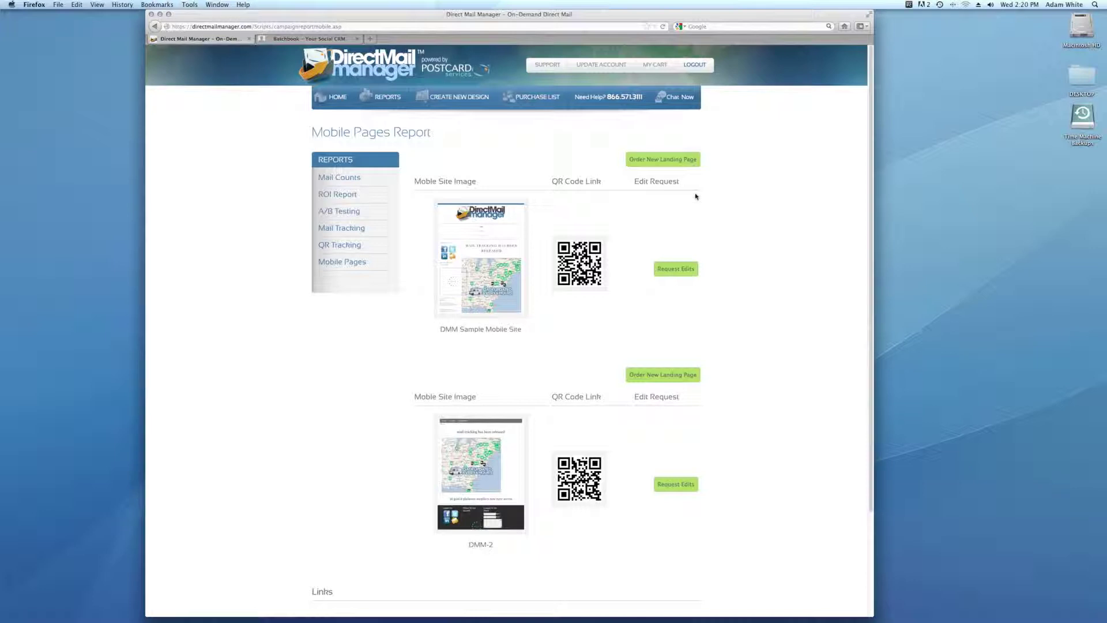
Step: Return to the home dashboard from the Mobile Pages report
left_click(333, 104)
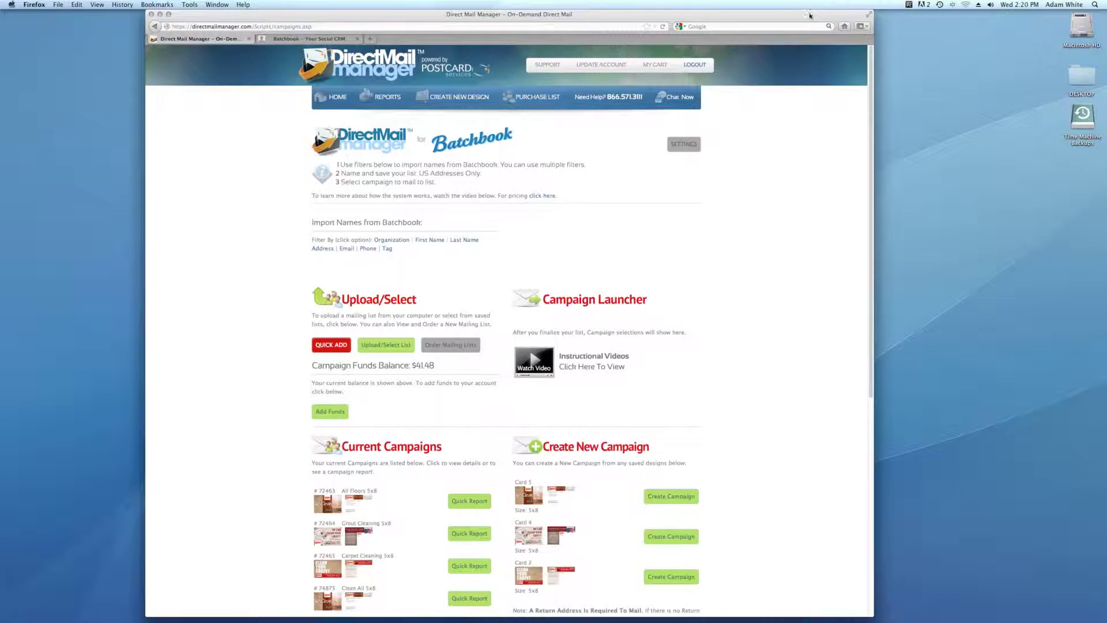
Step: Bring up the SUPPORT menu's list of support resources
left_click_drag(805, 12, 815, 11)
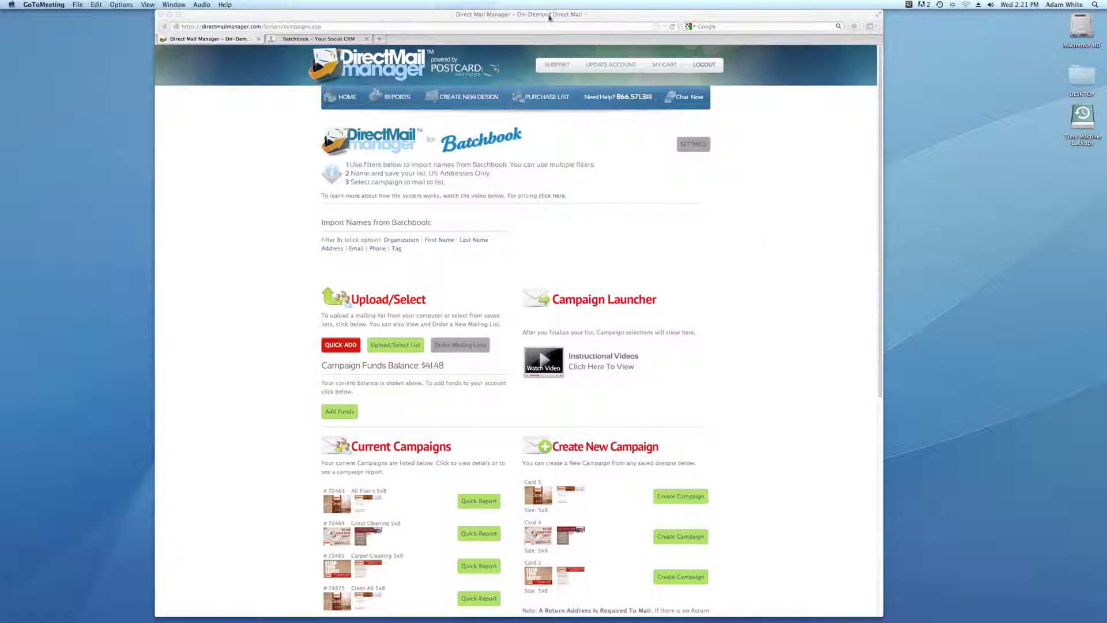
left_click(552, 64)
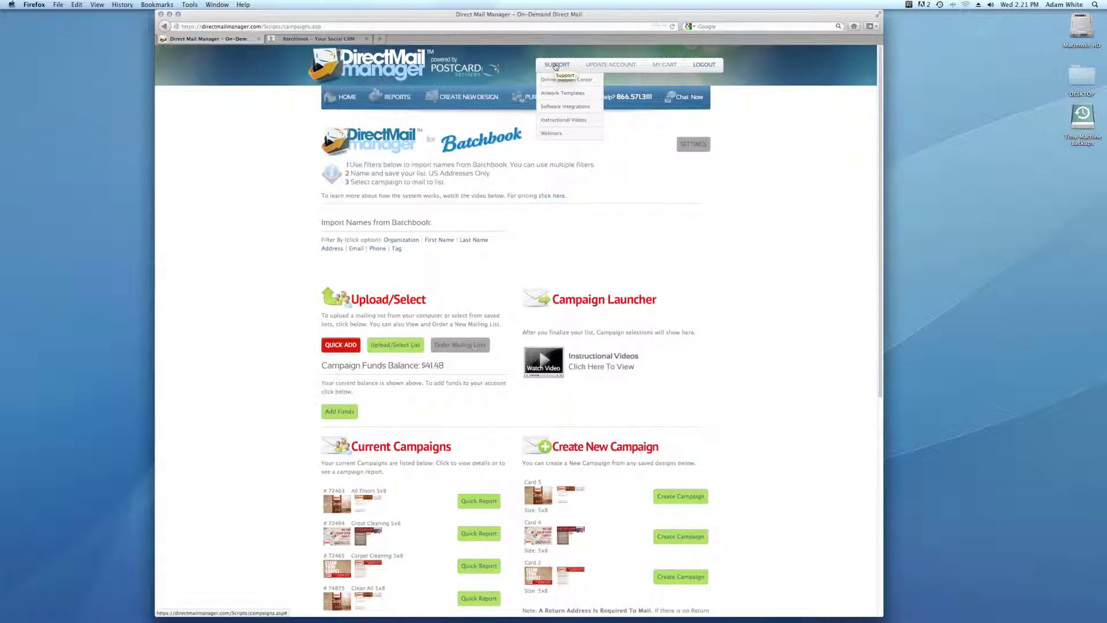
Step: Go to the Self Help Videos page and browse its tutorial and marketing videos
left_click(557, 80)
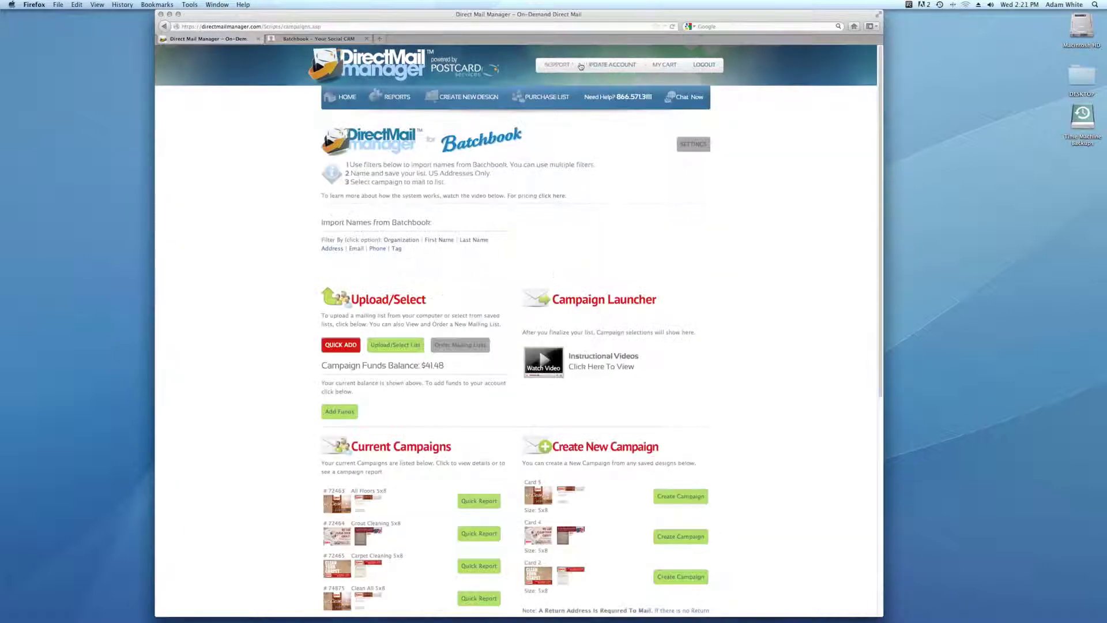
mouse_move(556, 66)
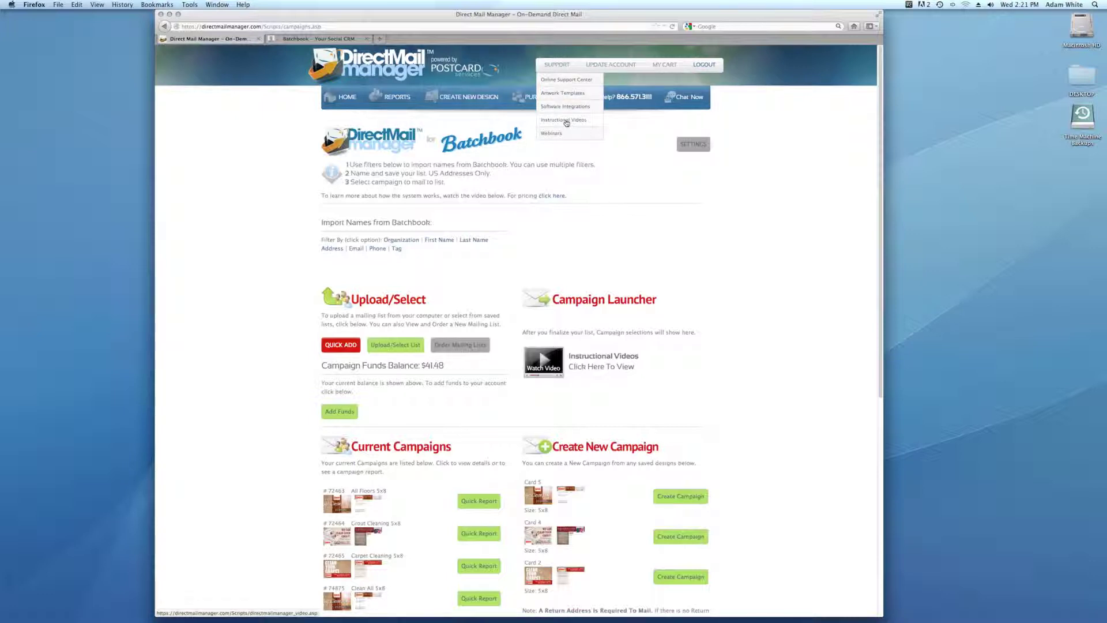
left_click(550, 369)
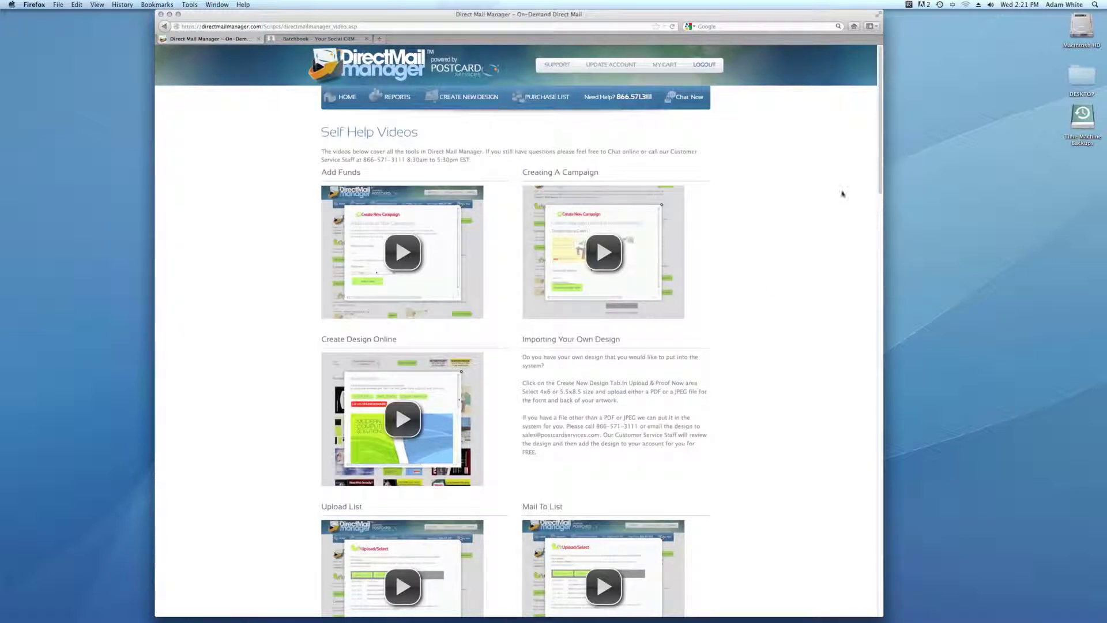
left_click_drag(879, 142, 879, 444)
scroll(878, 449, "down", 5)
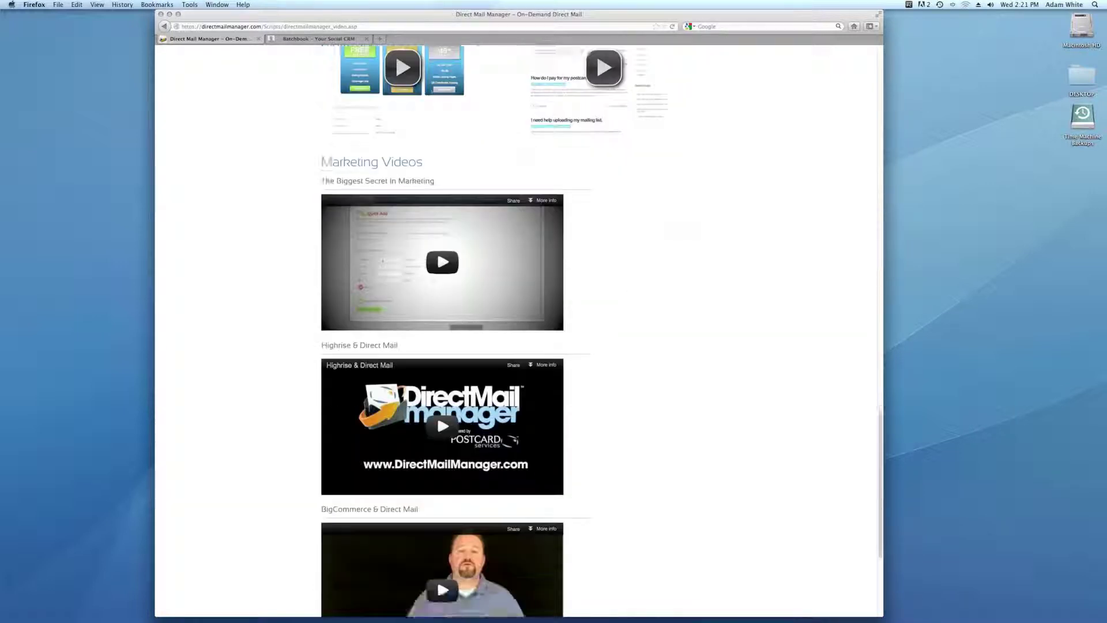
scroll(858, 125, "up", 15)
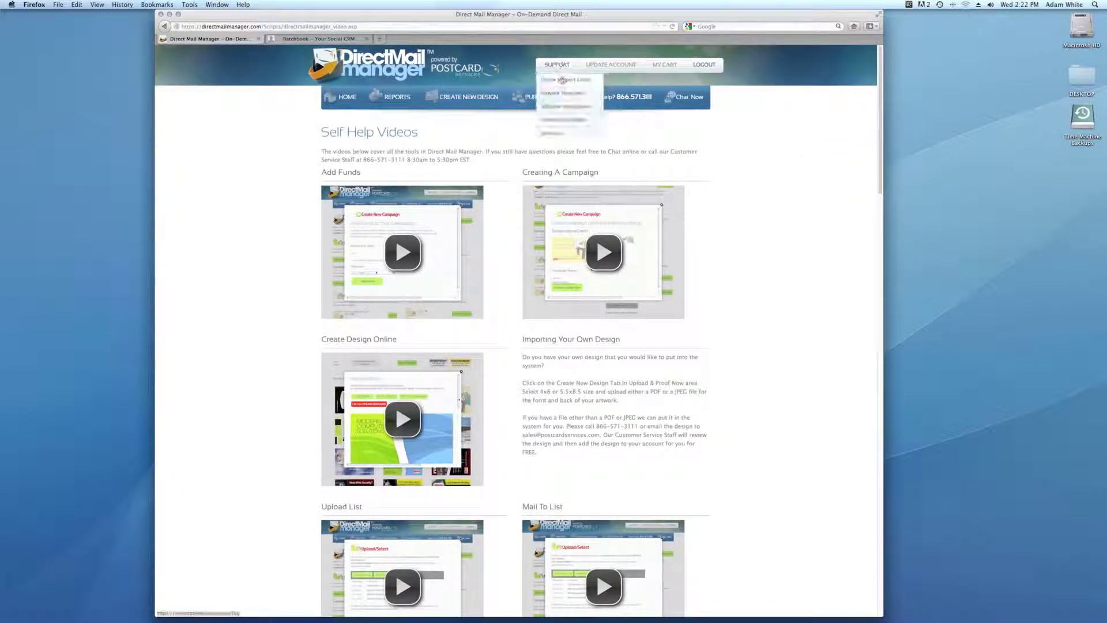
left_click(554, 102)
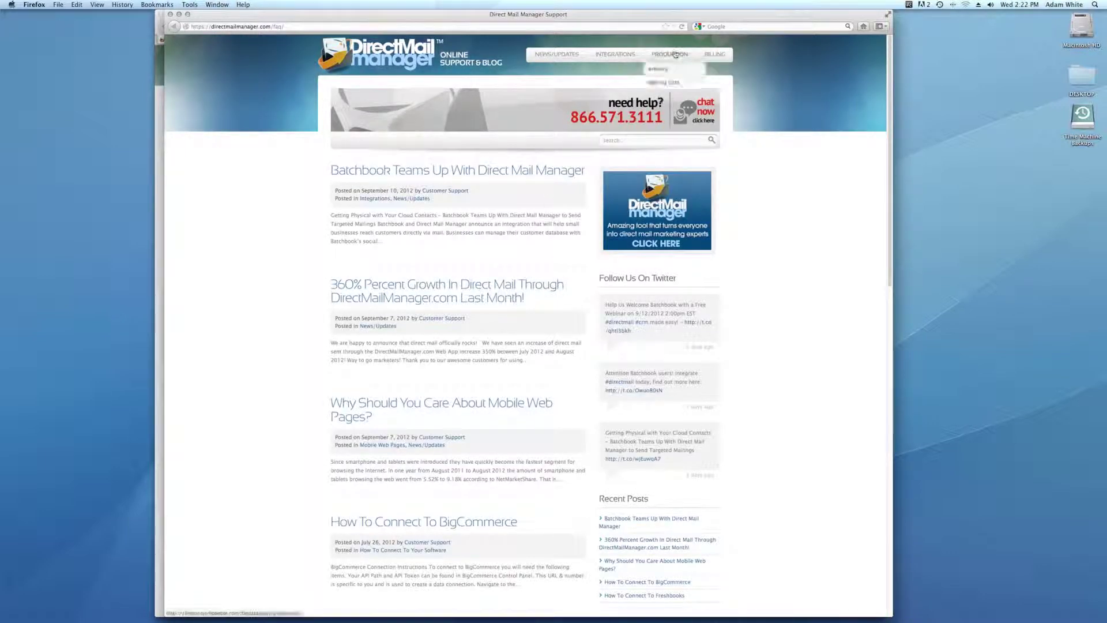
left_click(716, 54)
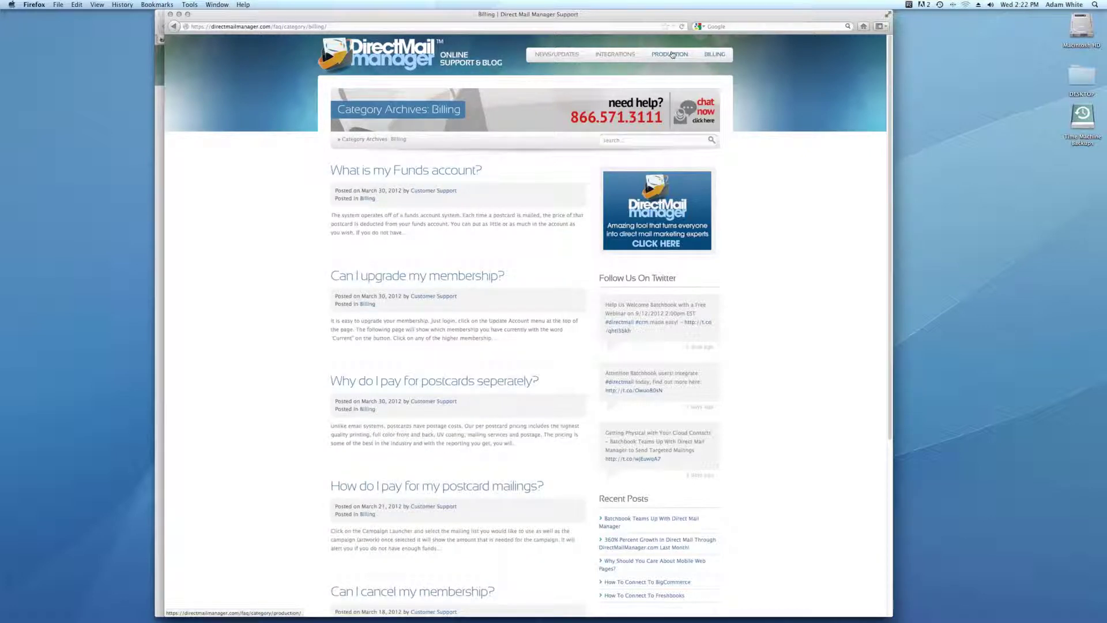
mouse_move(615, 55)
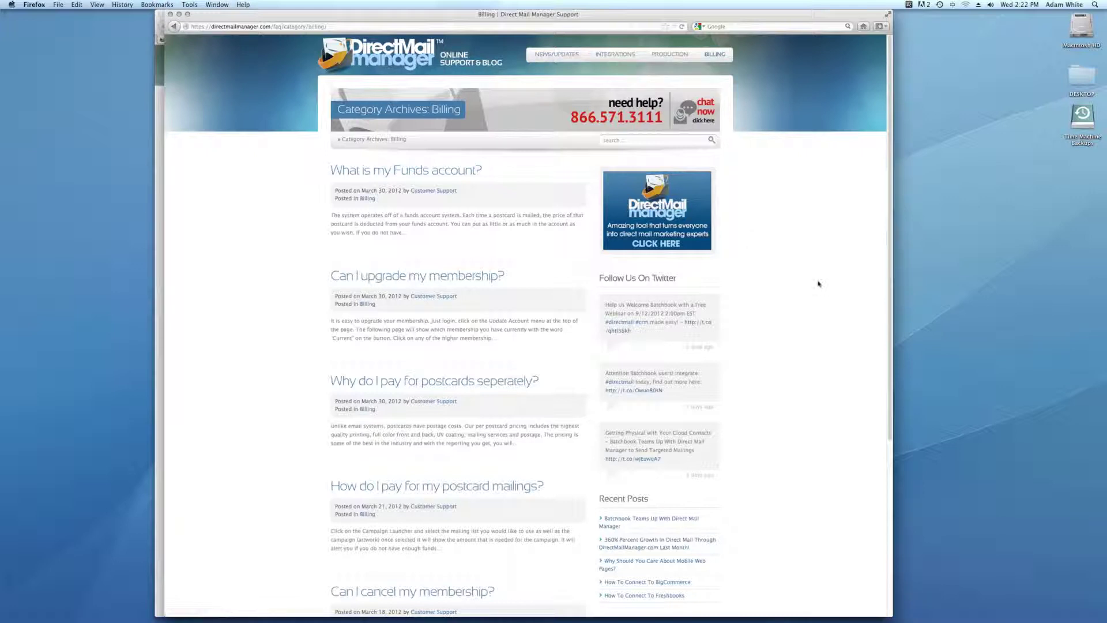
left_click(170, 14)
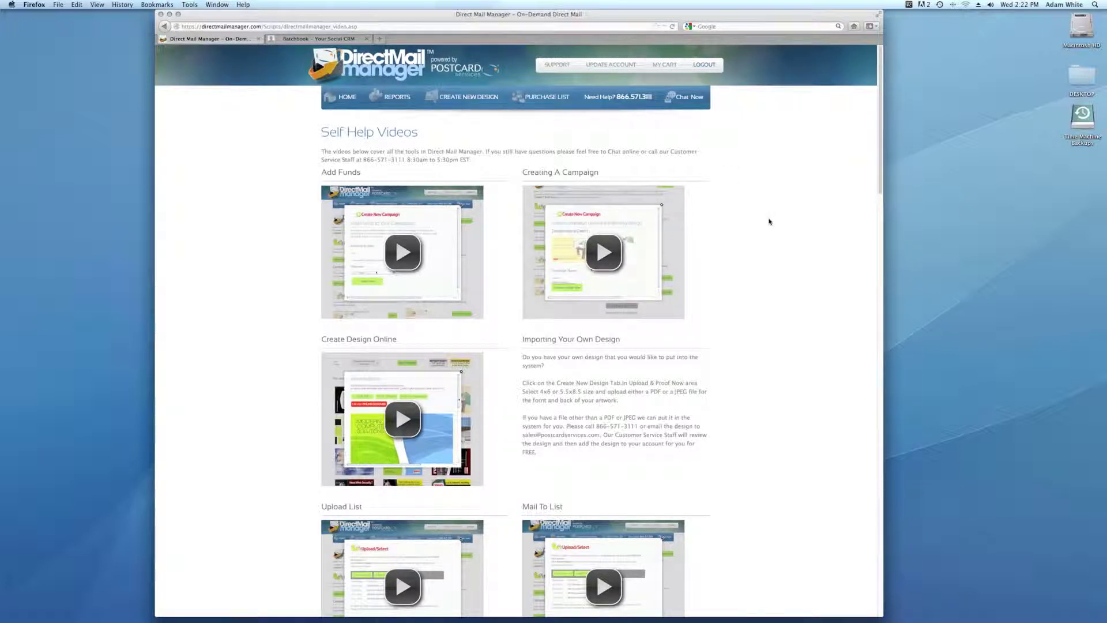
left_click(688, 97)
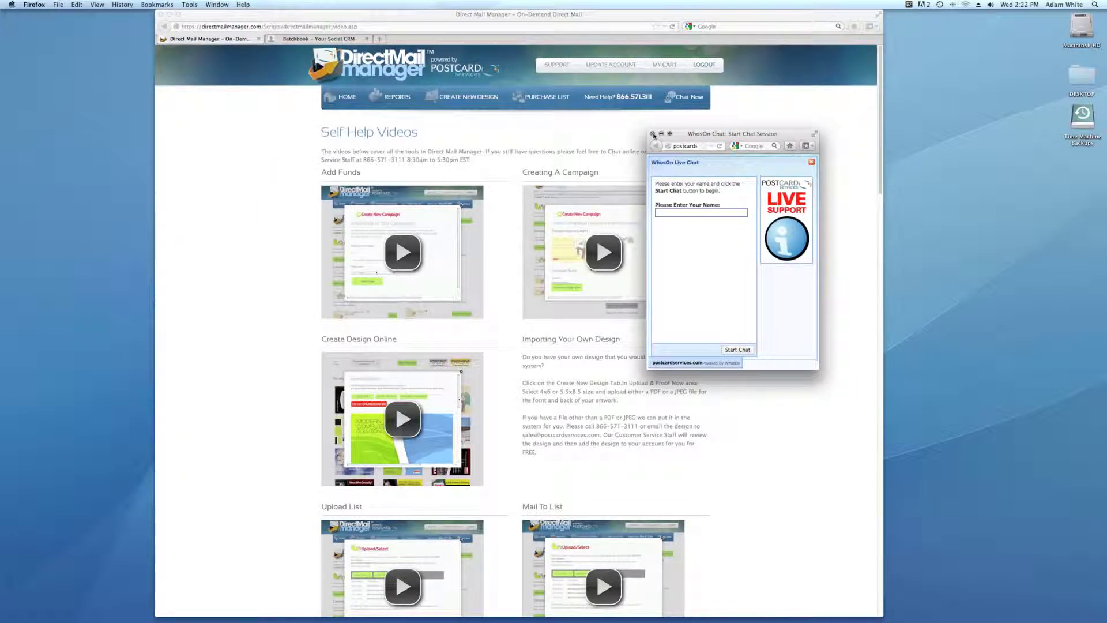
left_click(654, 134)
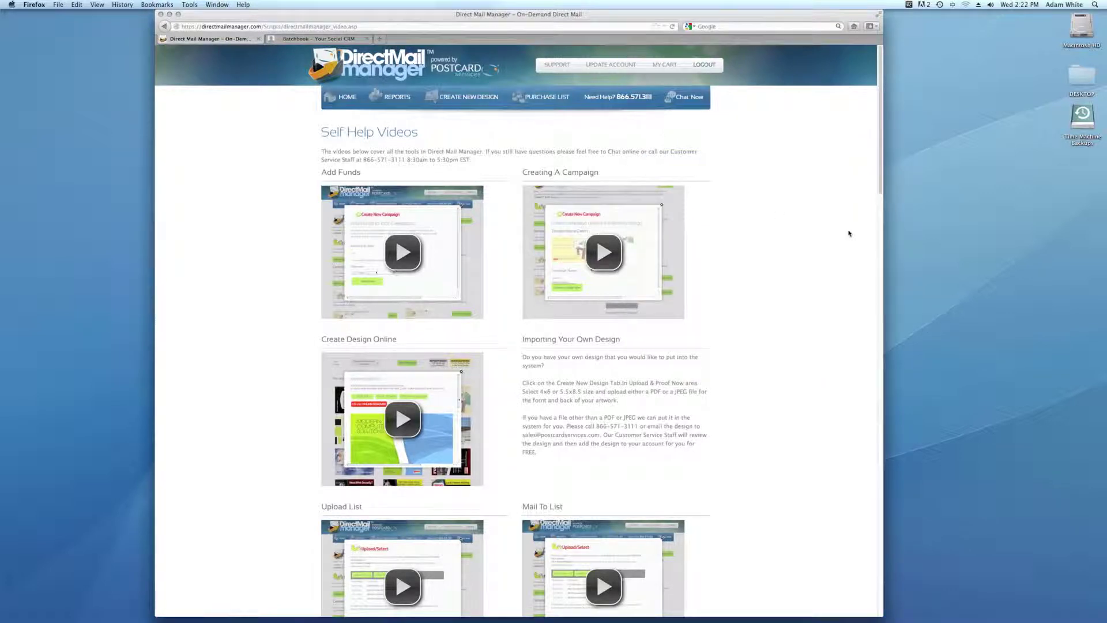